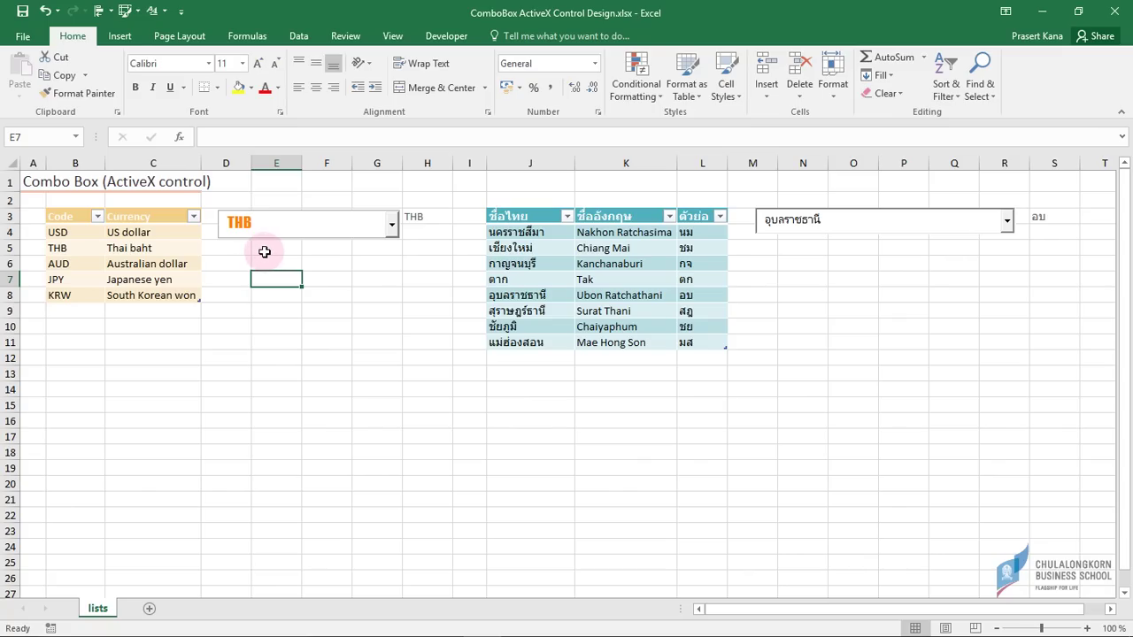
Step: Pick JPY, then AUD, in the currency combo box so H3 shows AUD
left_click(393, 227)
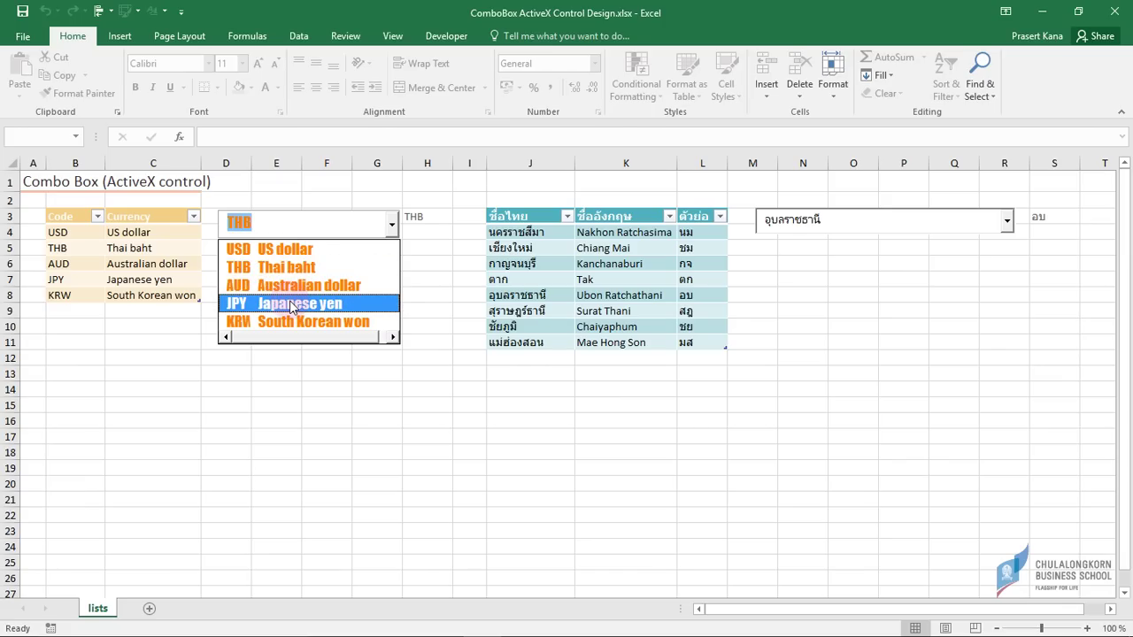
left_click(289, 303)
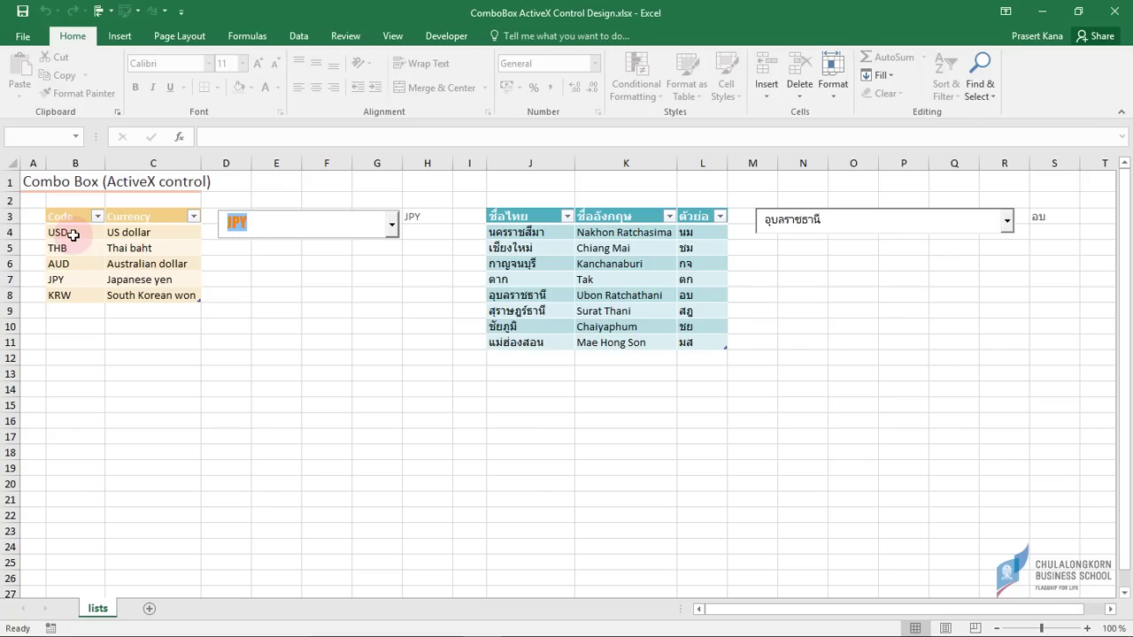
left_click(394, 229)
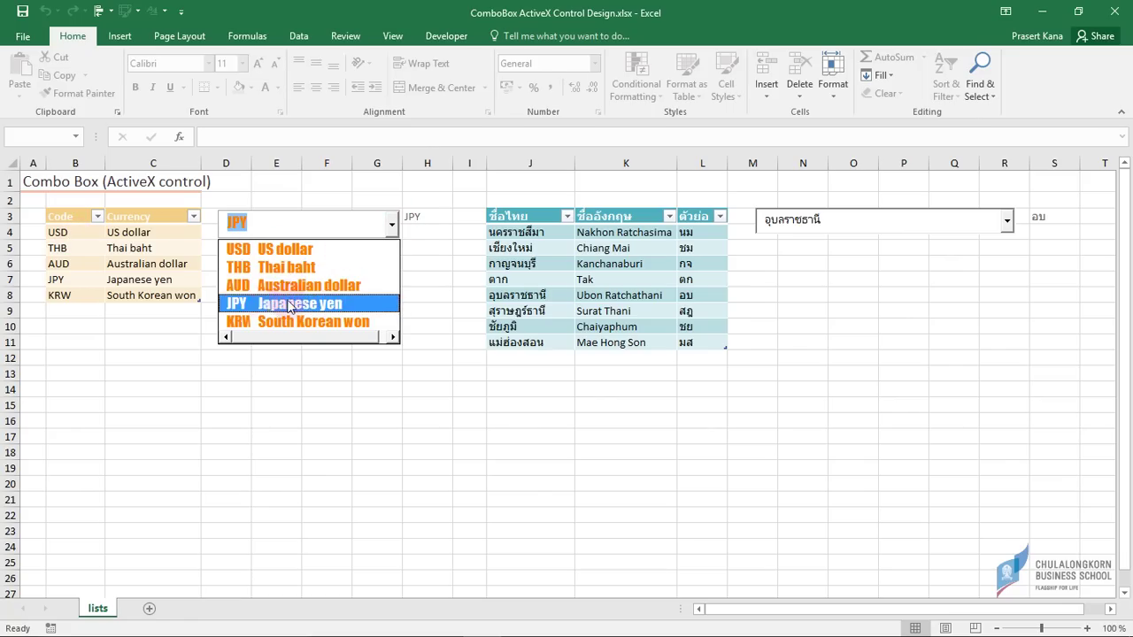
left_click(310, 285)
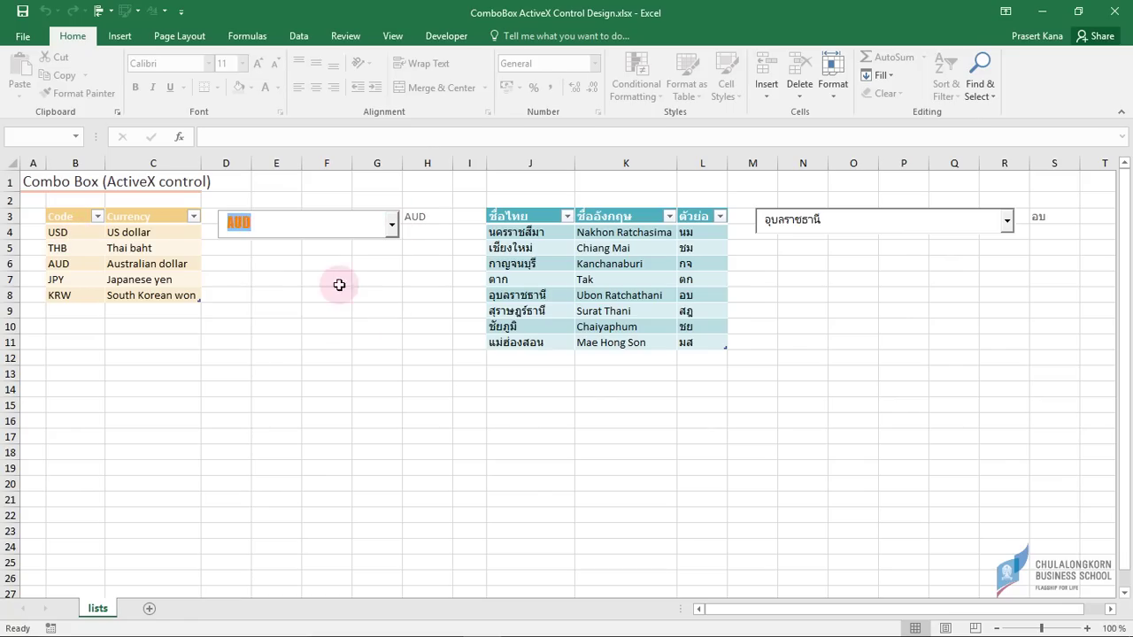
Step: Select Ubon Ratchathani in the Thai province combo box and show the Developer tab
left_click(1009, 222)
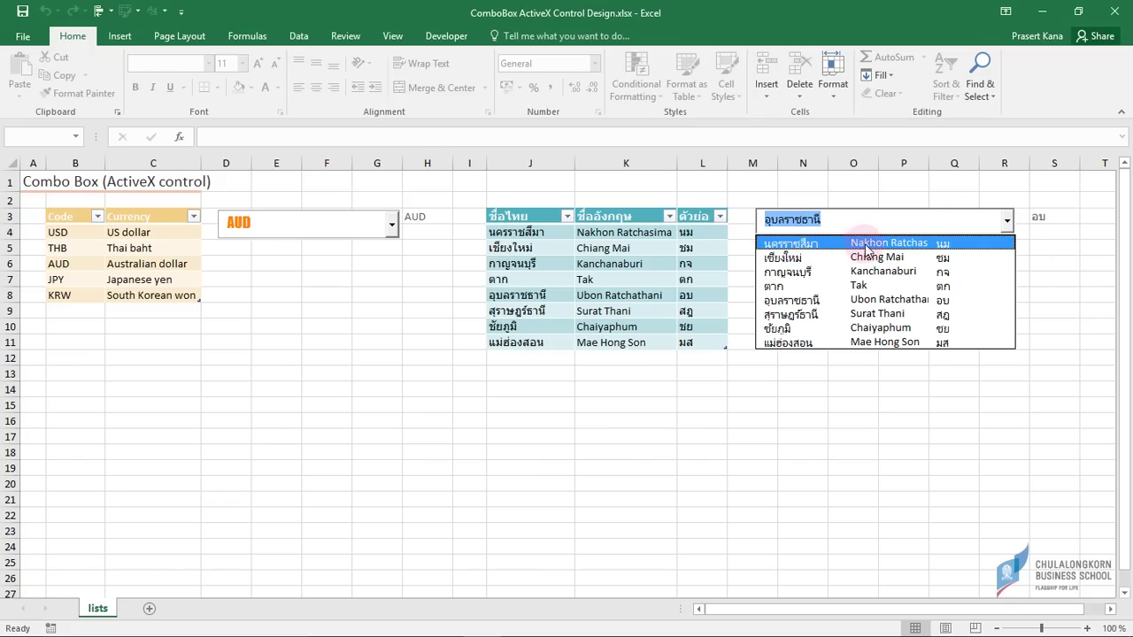
left_click(868, 306)
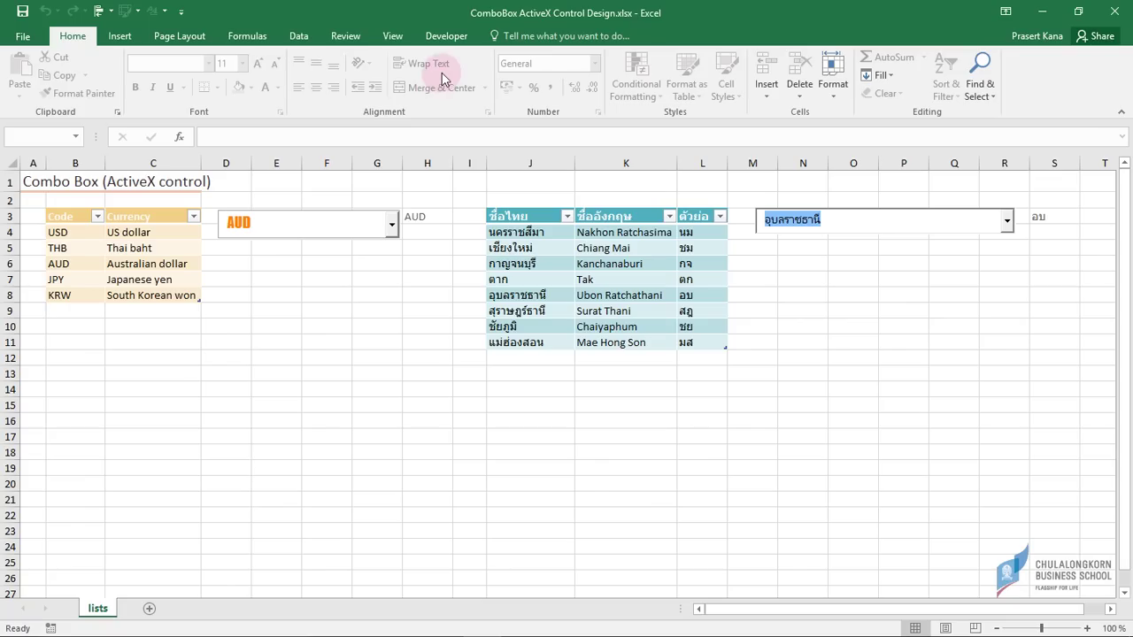
left_click(440, 40)
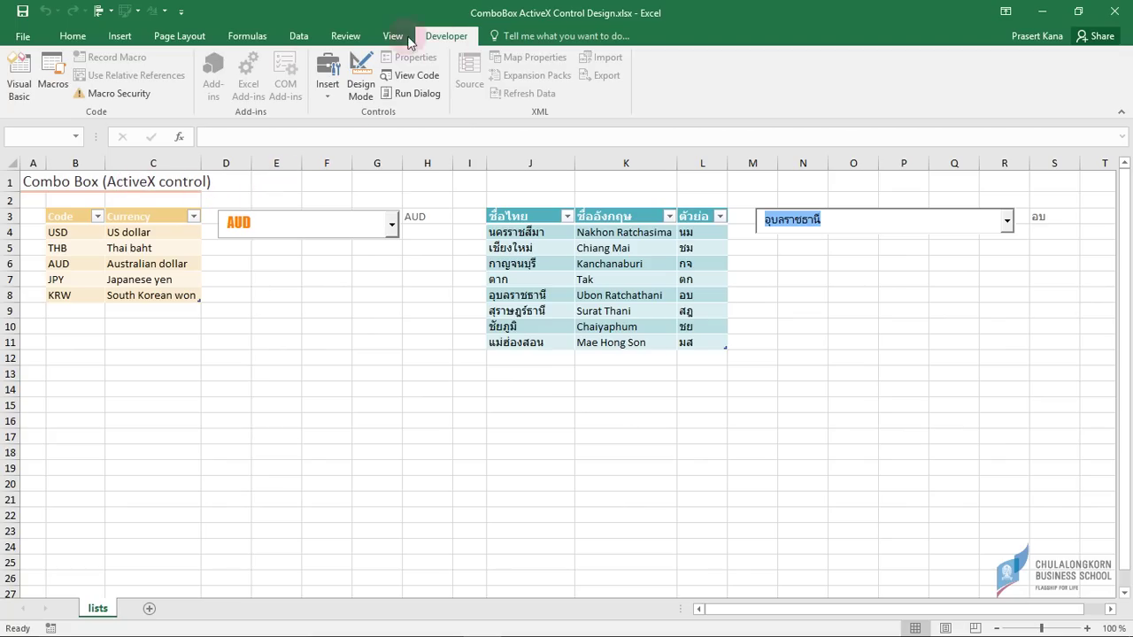
left_click(440, 44)
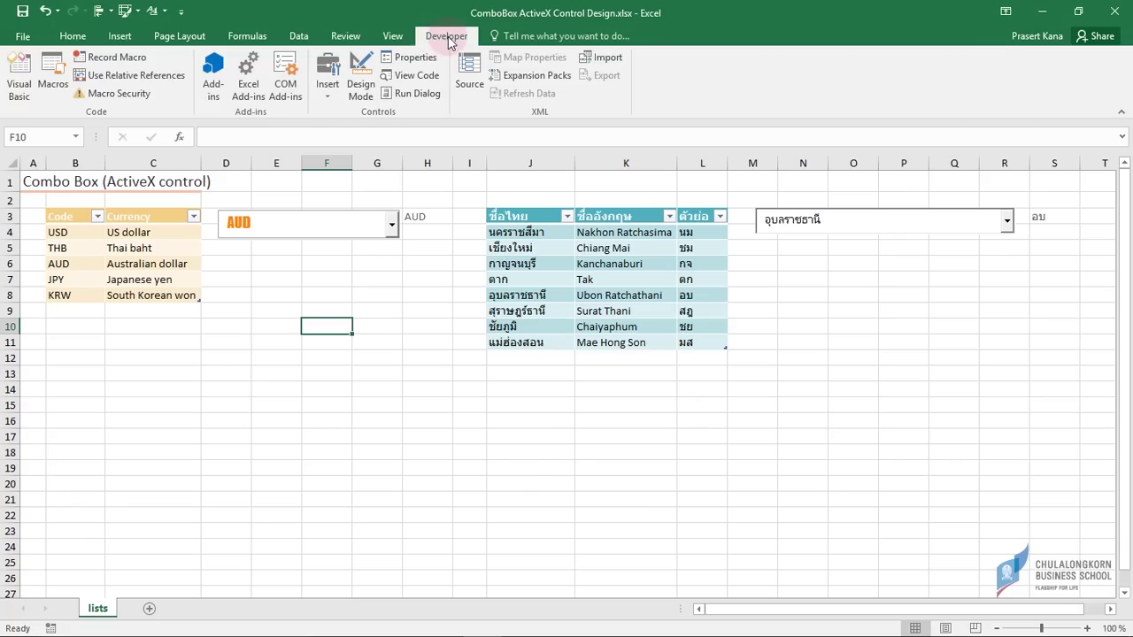
left_click(20, 37)
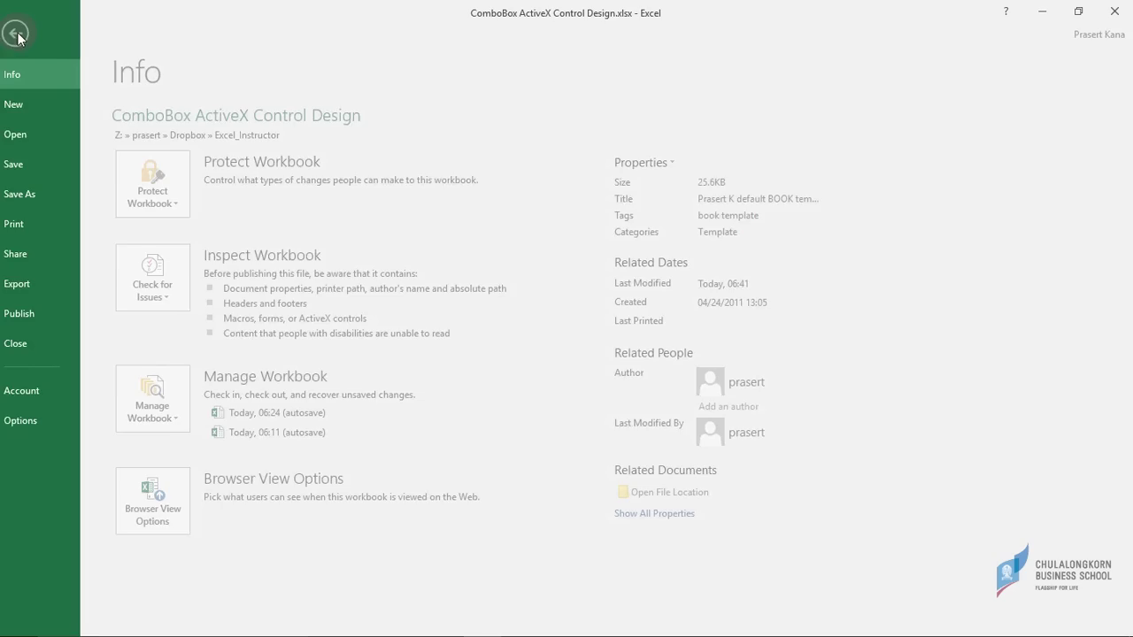
left_click(42, 417)
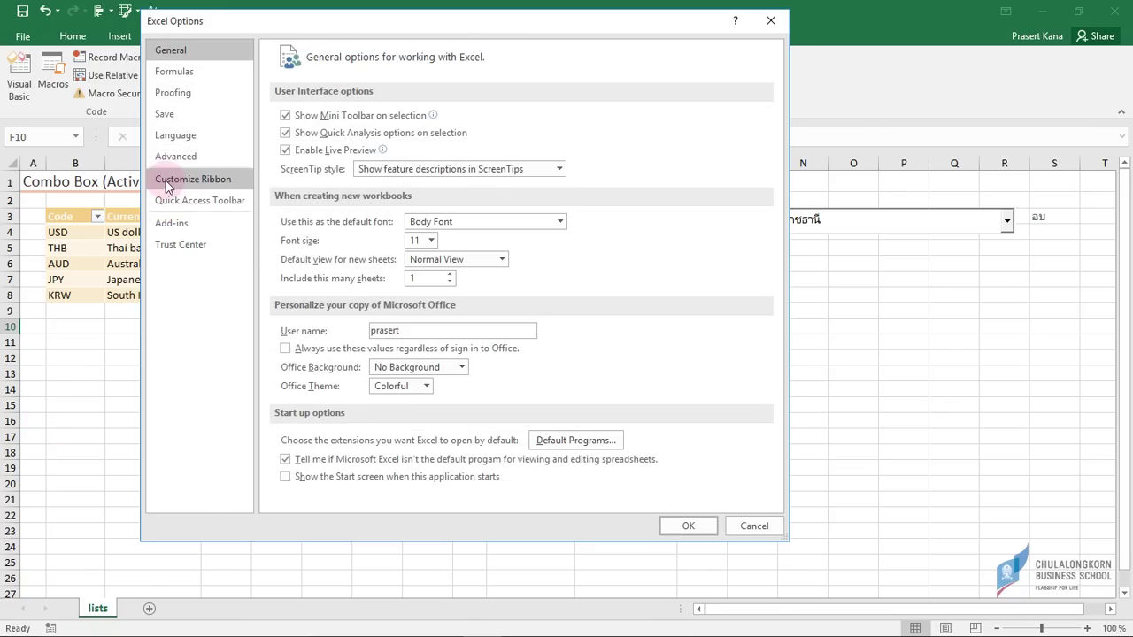
left_click(199, 186)
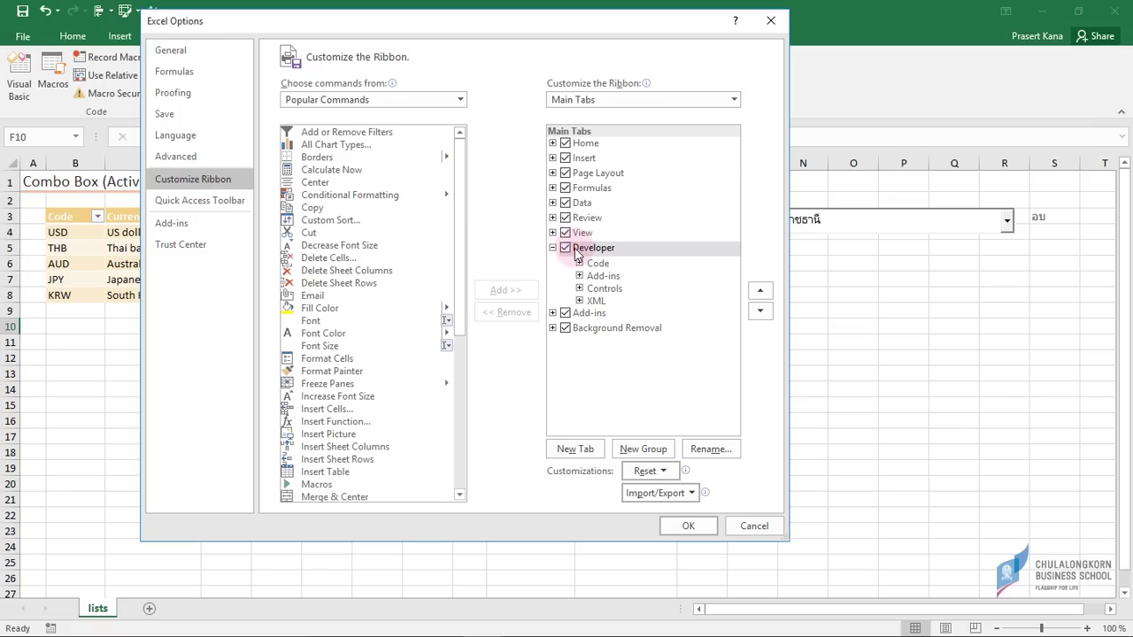
left_click(693, 522)
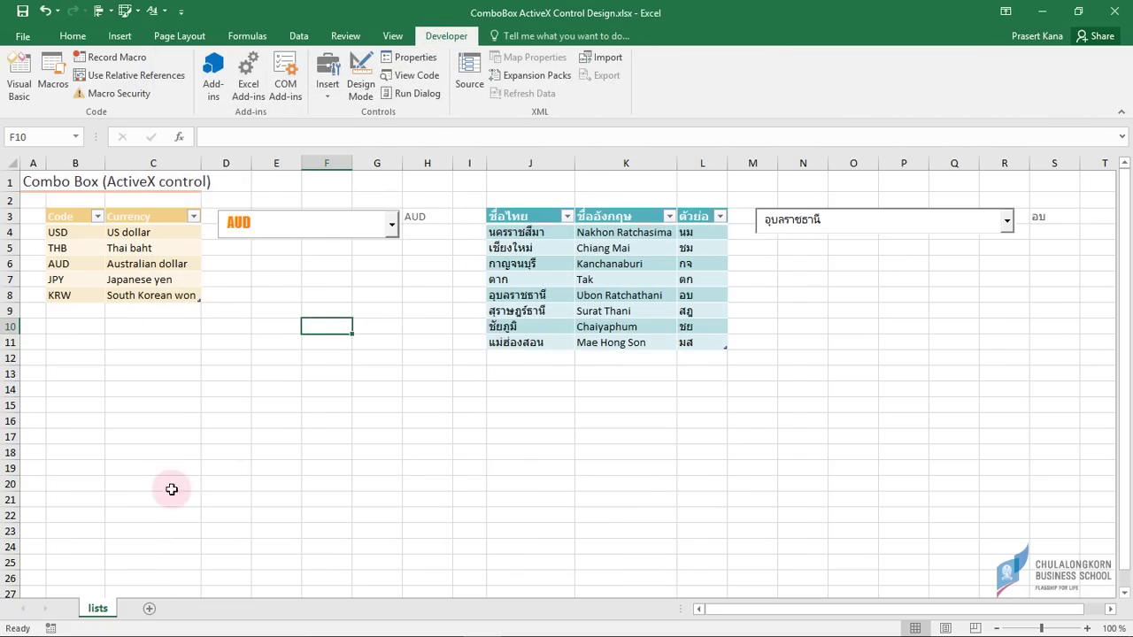
Step: Copy the Code/Currency table B3:C8
left_click(63, 217)
key("ctrl+shift+Down")
key("ctrl+shift+Right")
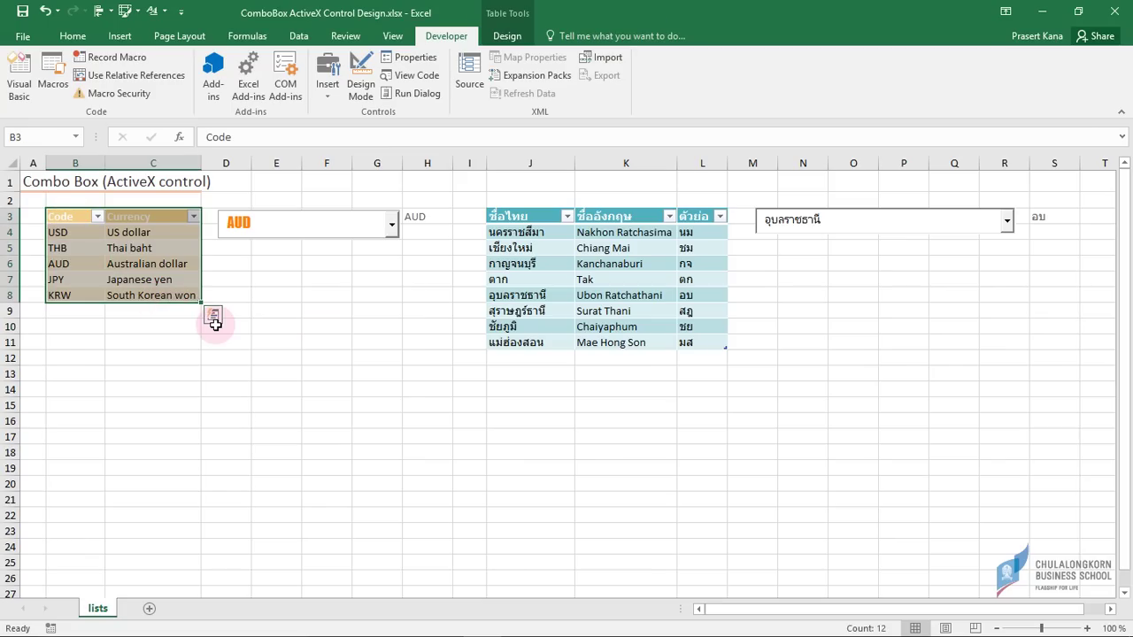
key("ctrl+c")
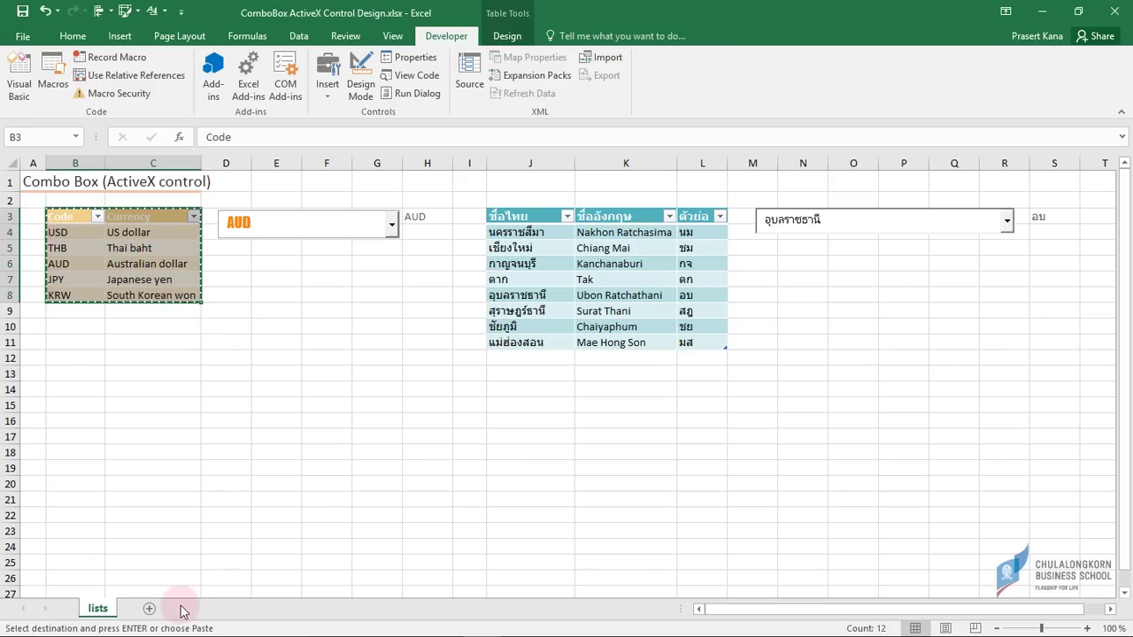
Step: Add a new sheet and paste the table as values at B4
left_click(149, 608)
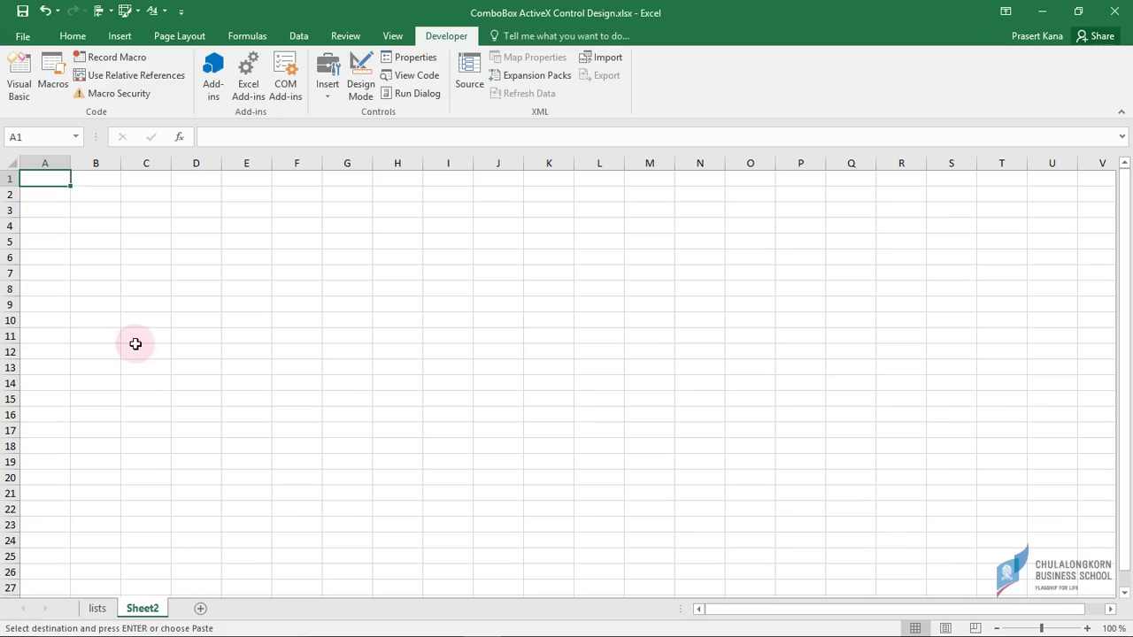
left_click(104, 229)
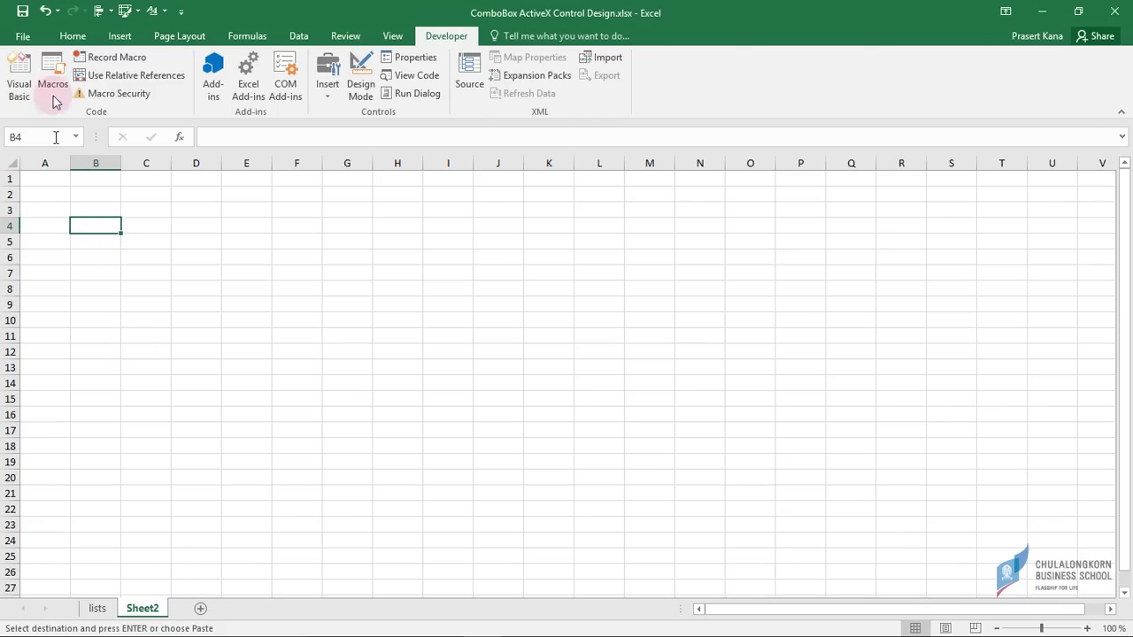
left_click(71, 35)
left_click(15, 97)
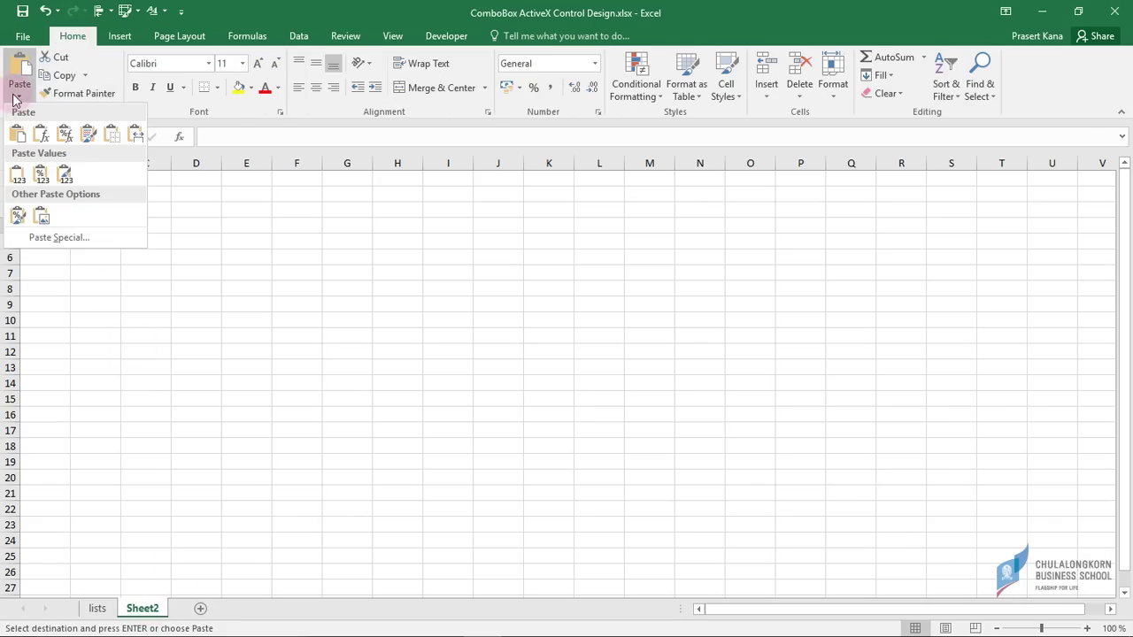
left_click(53, 235)
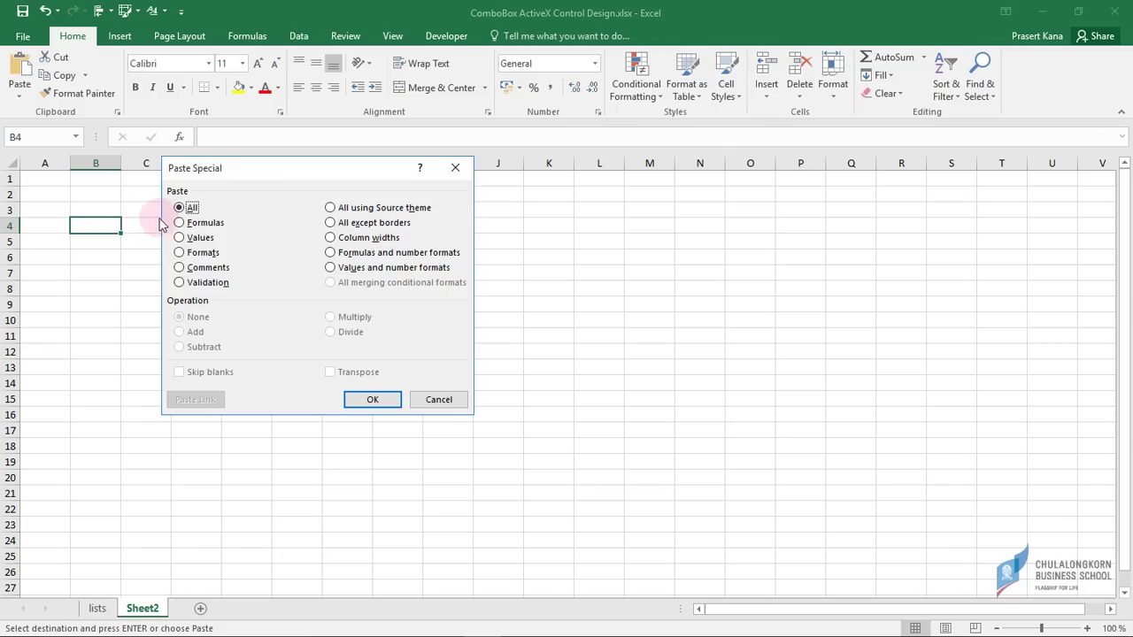
left_click(180, 237)
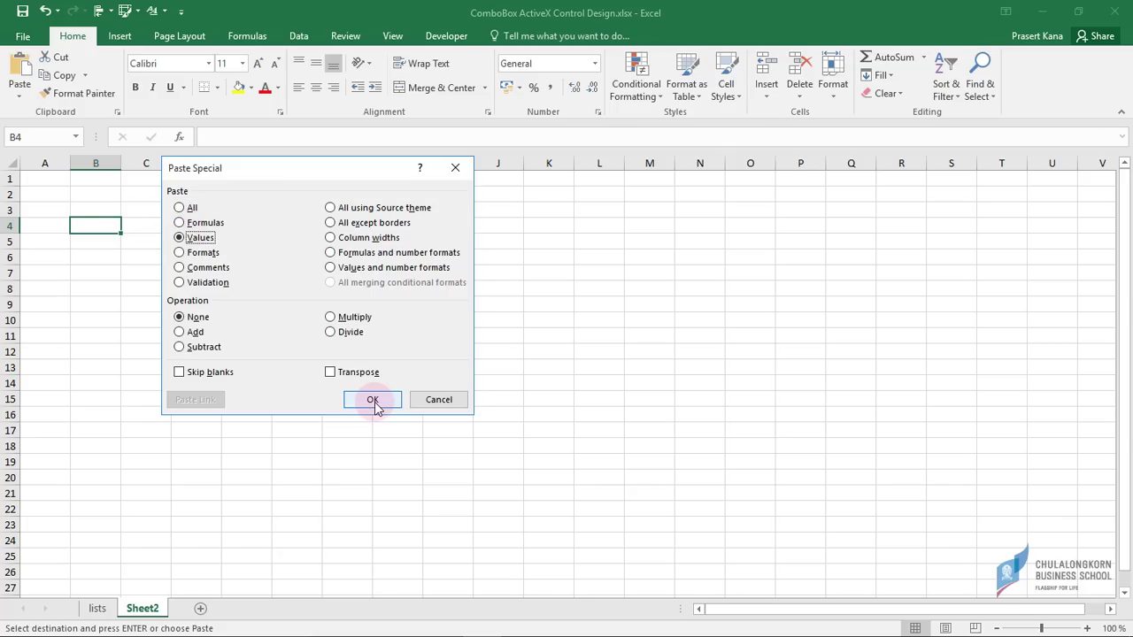
left_click(373, 400)
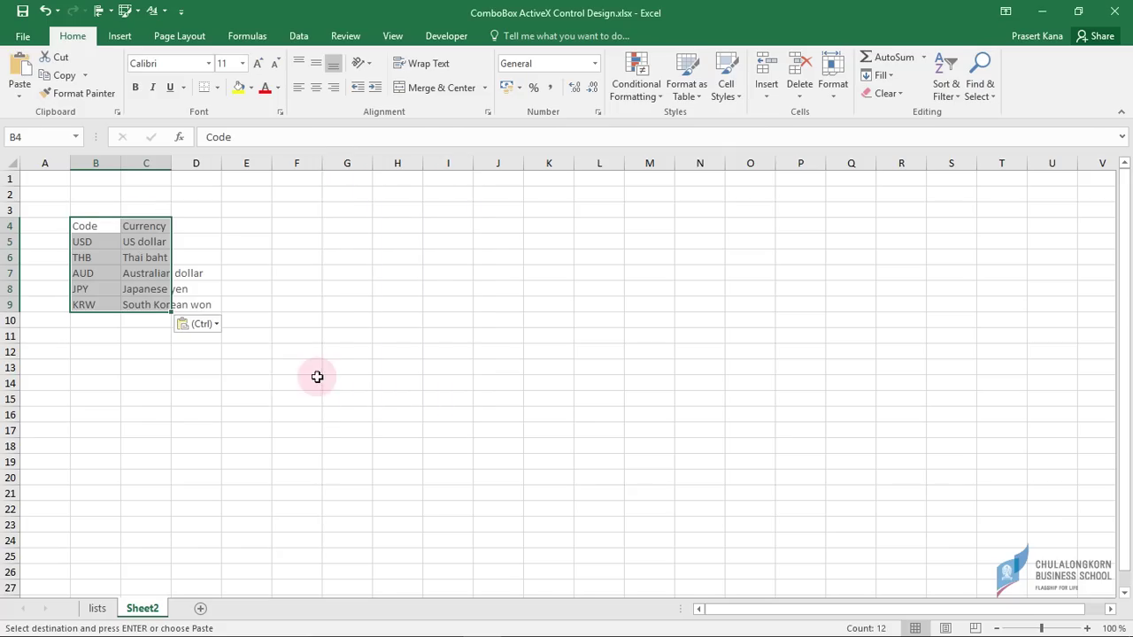
Step: Autofit column C to fit 'South Korean won' and select cell E4
double_click(172, 161)
left_click(150, 273)
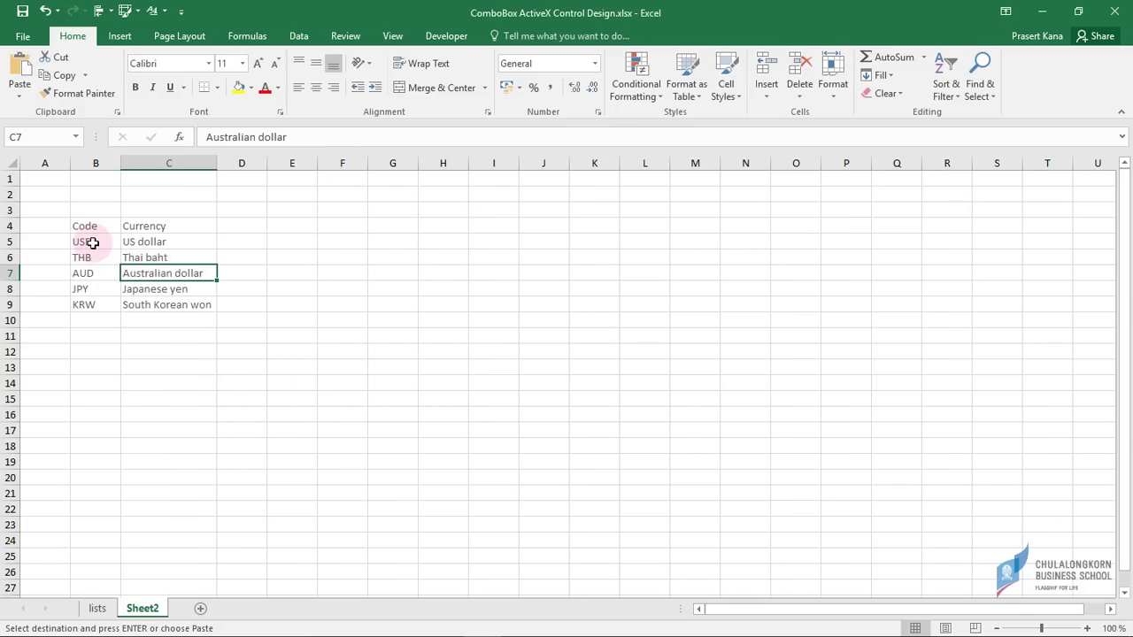
left_click(92, 243)
left_click(99, 305, "shift")
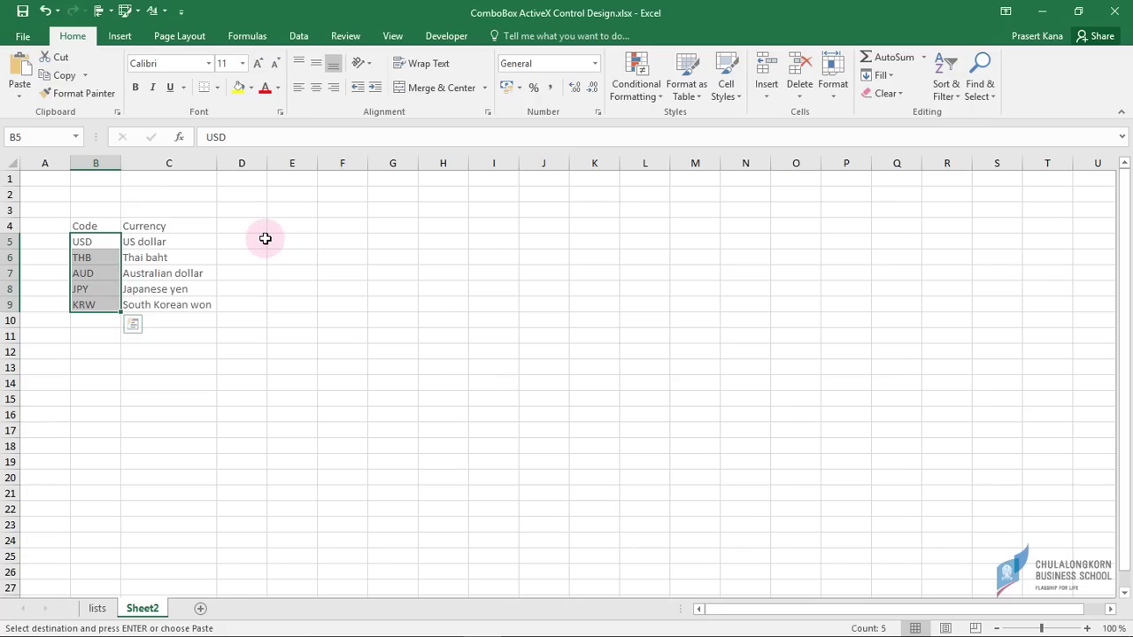
left_click(263, 241)
left_click(306, 219)
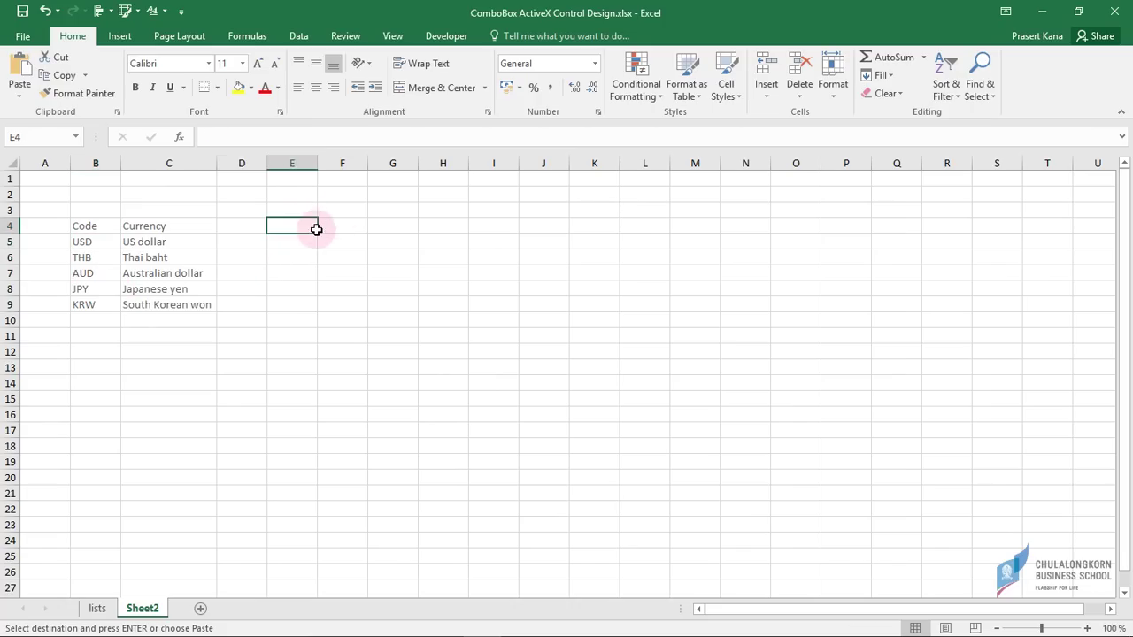
left_click(443, 35)
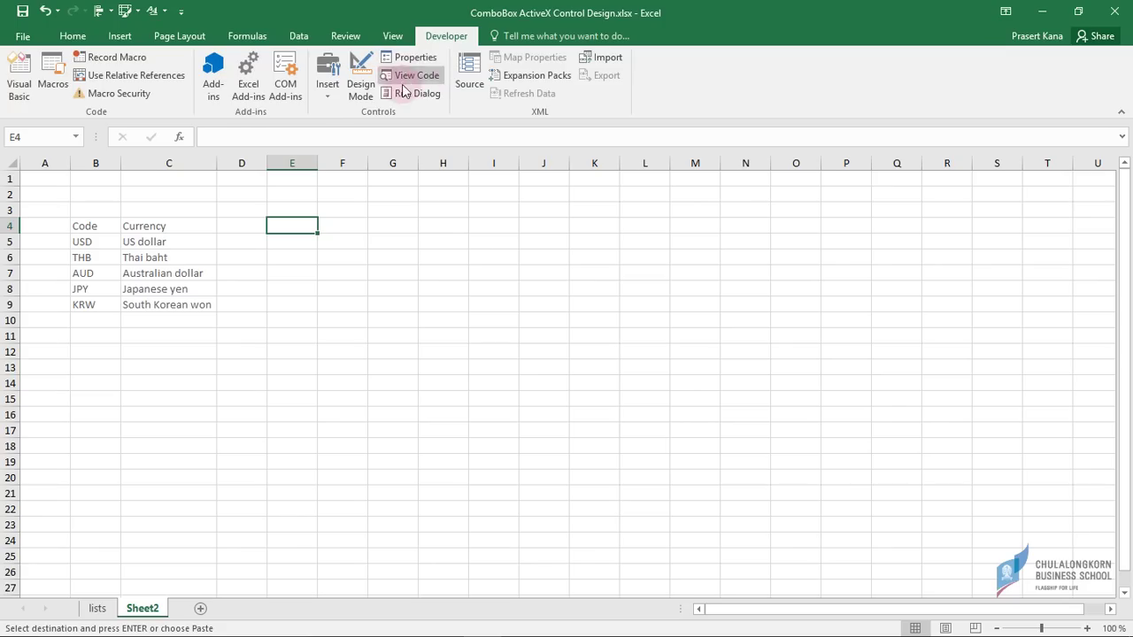
Step: Draw an ActiveX combo box from E4 across to G4
left_click(327, 88)
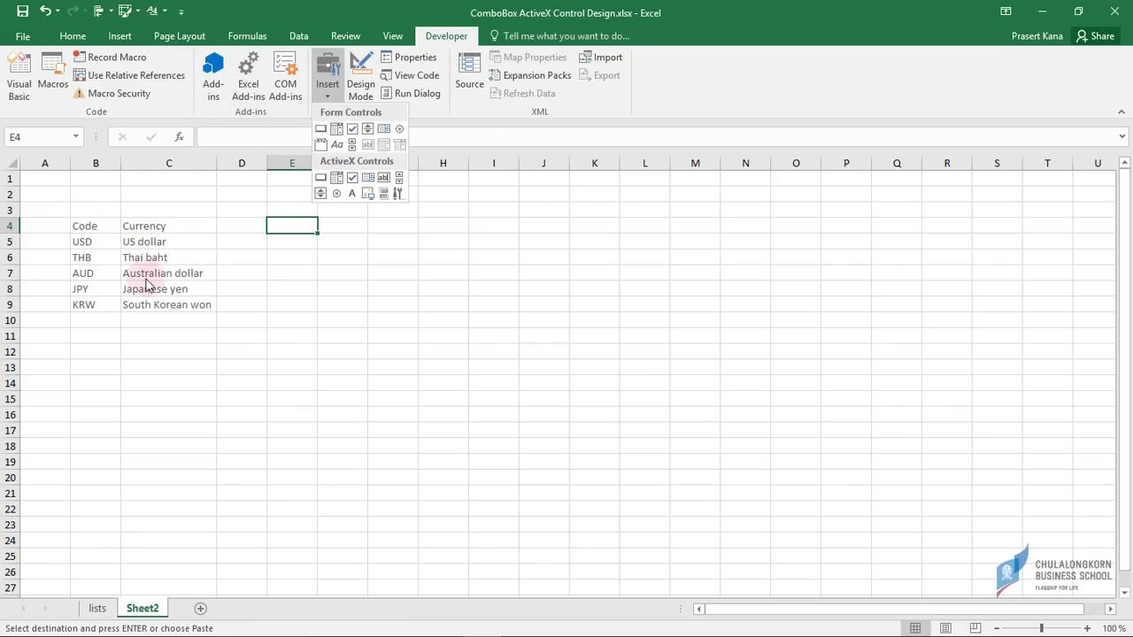
left_click(337, 178)
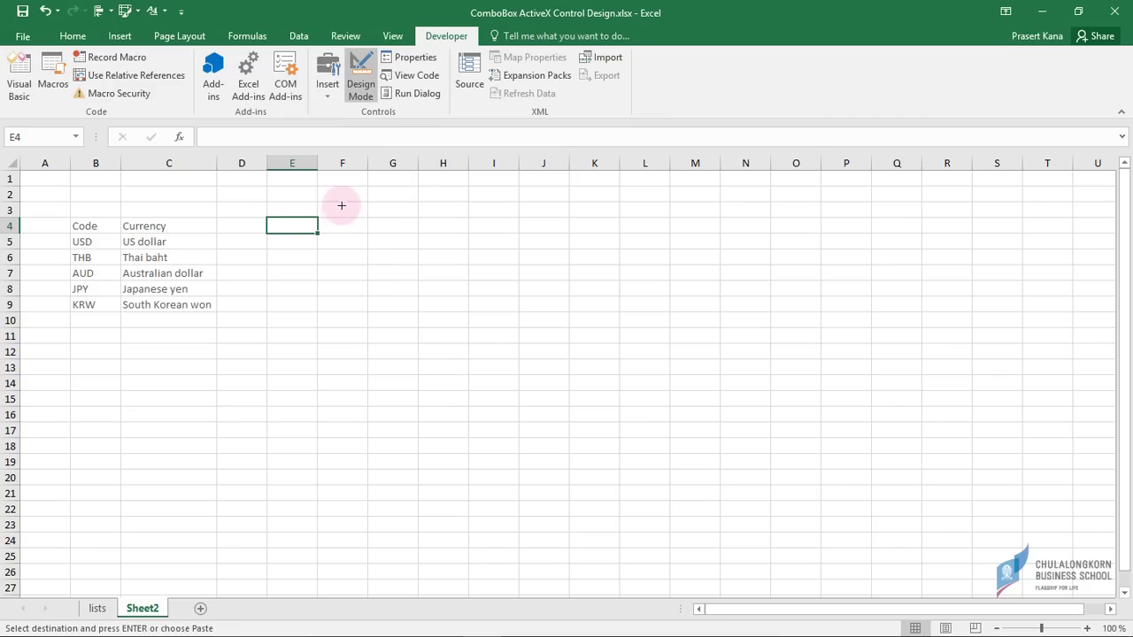
left_click_drag(268, 220, 405, 238)
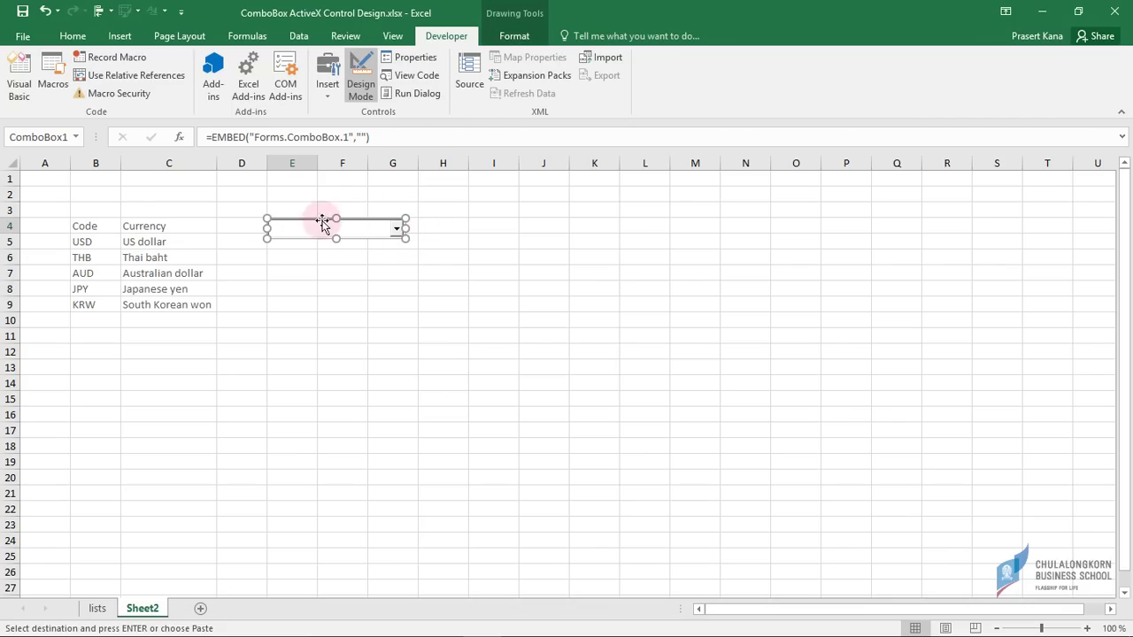
Step: Open ComboBox1's properties and set its ListFillRange to B5:B9
left_click(405, 59)
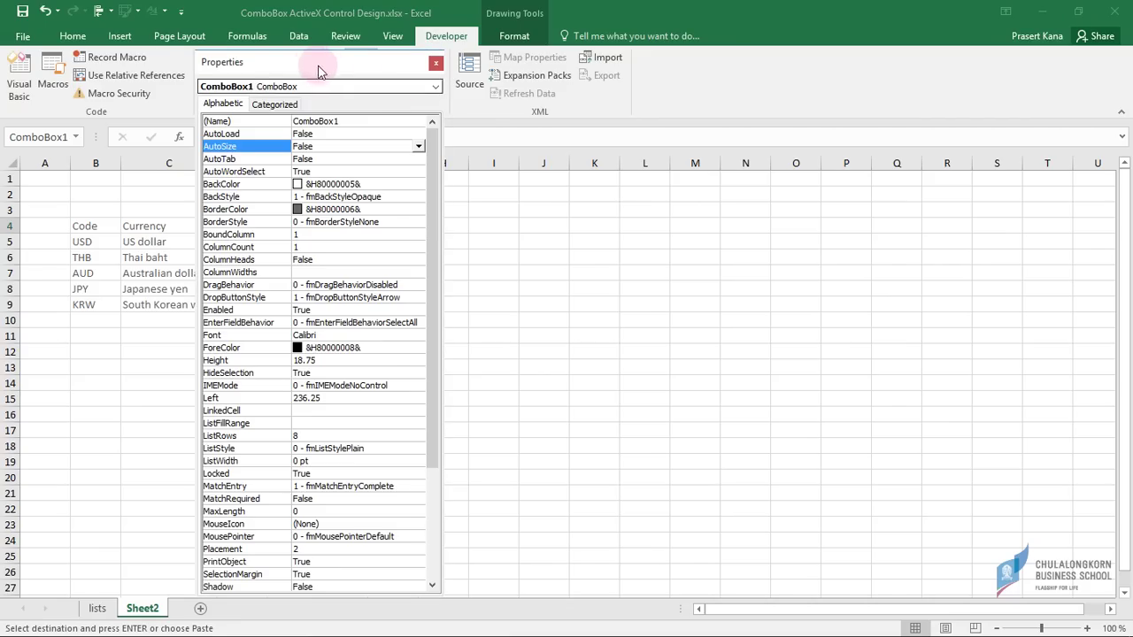
mouse_move(312, 67)
left_mouse_down()
mouse_move(403, 80)
mouse_move(549, 70)
left_mouse_up()
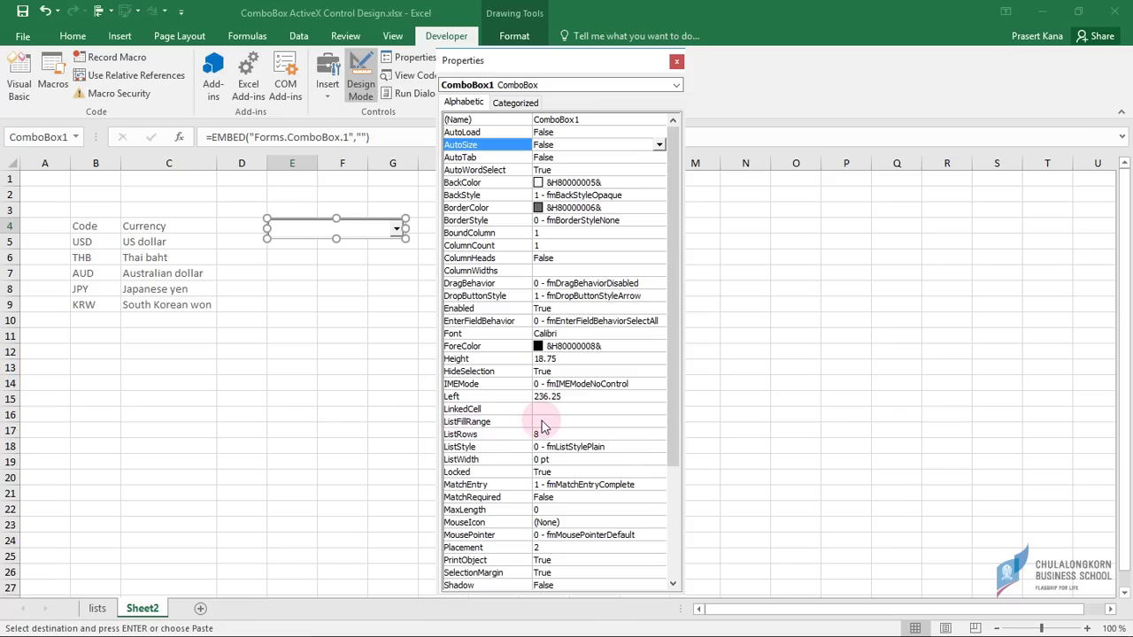
left_click(543, 422)
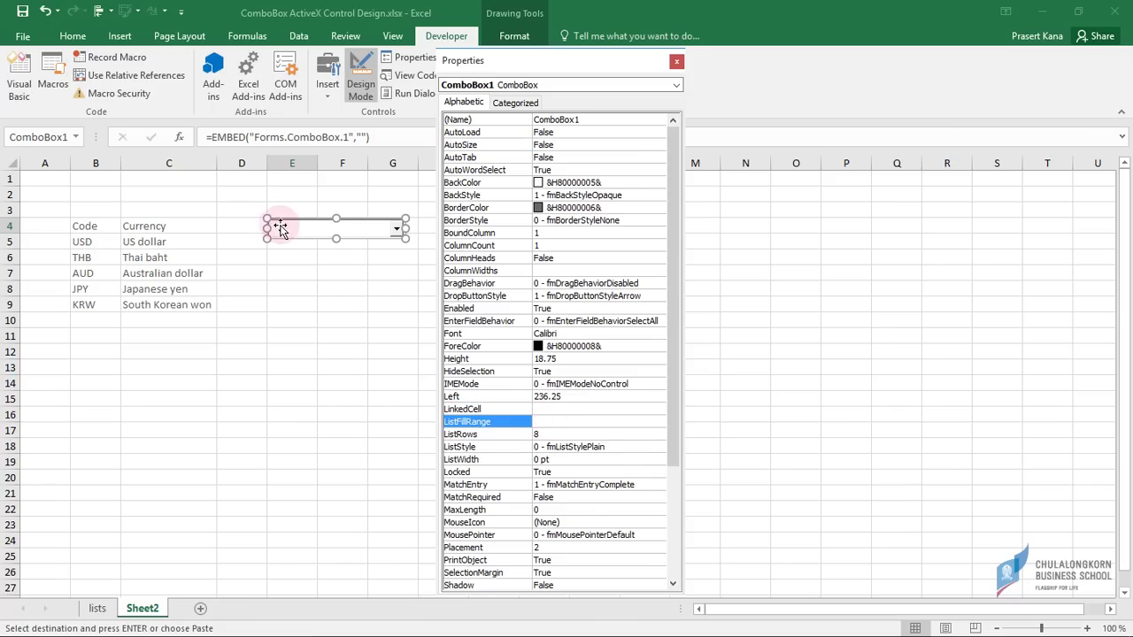
left_click(352, 232)
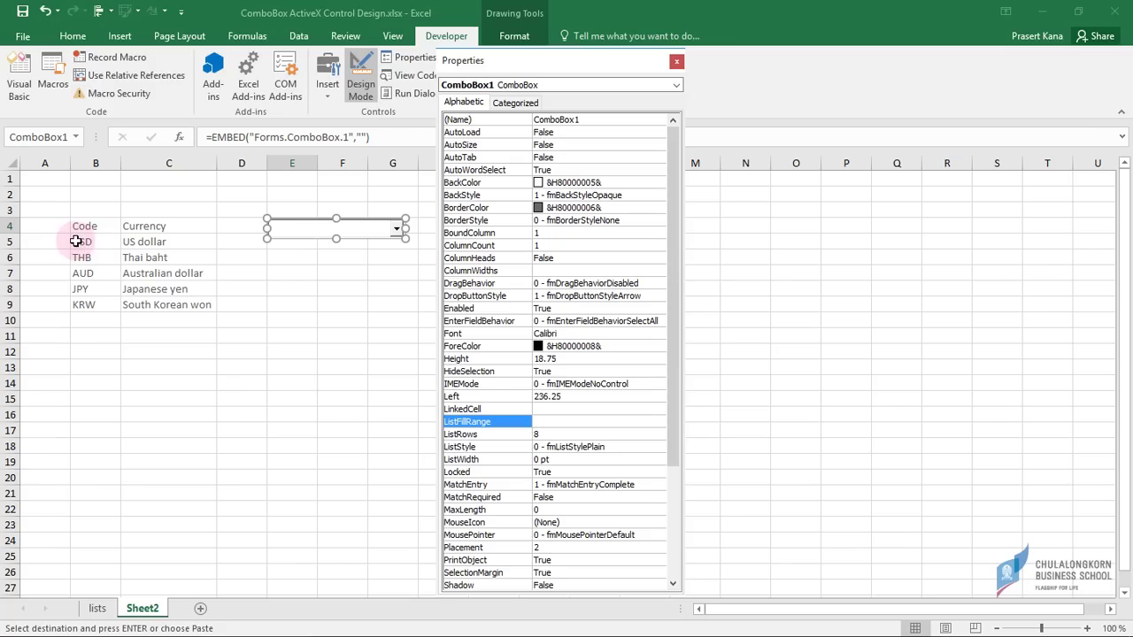
left_click_drag(81, 241, 77, 303)
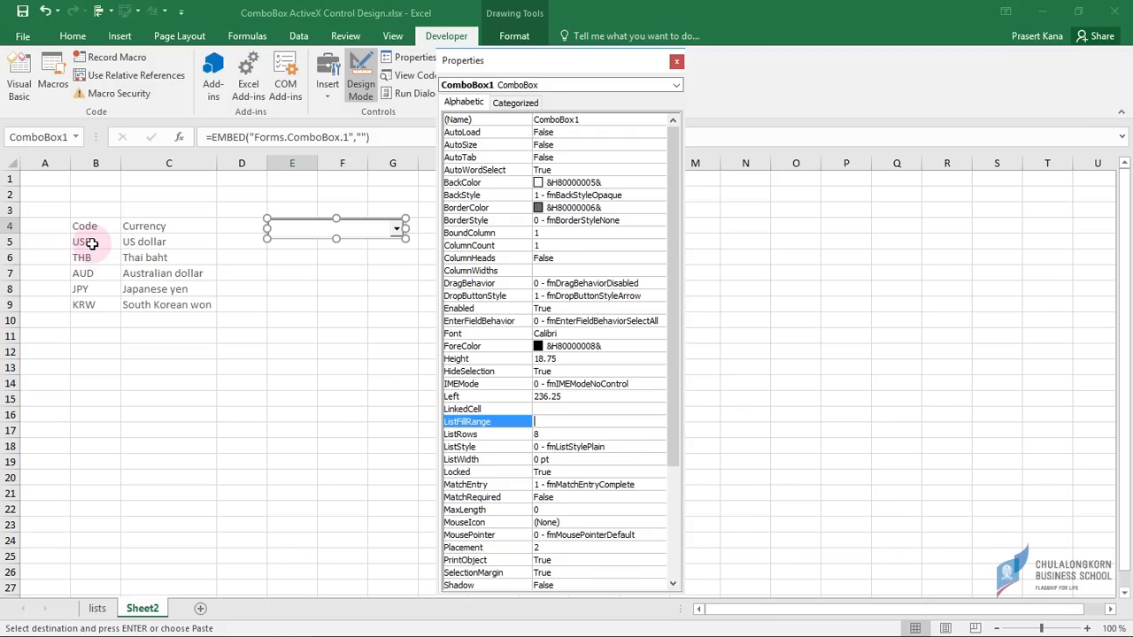
left_click_drag(92, 243, 89, 288)
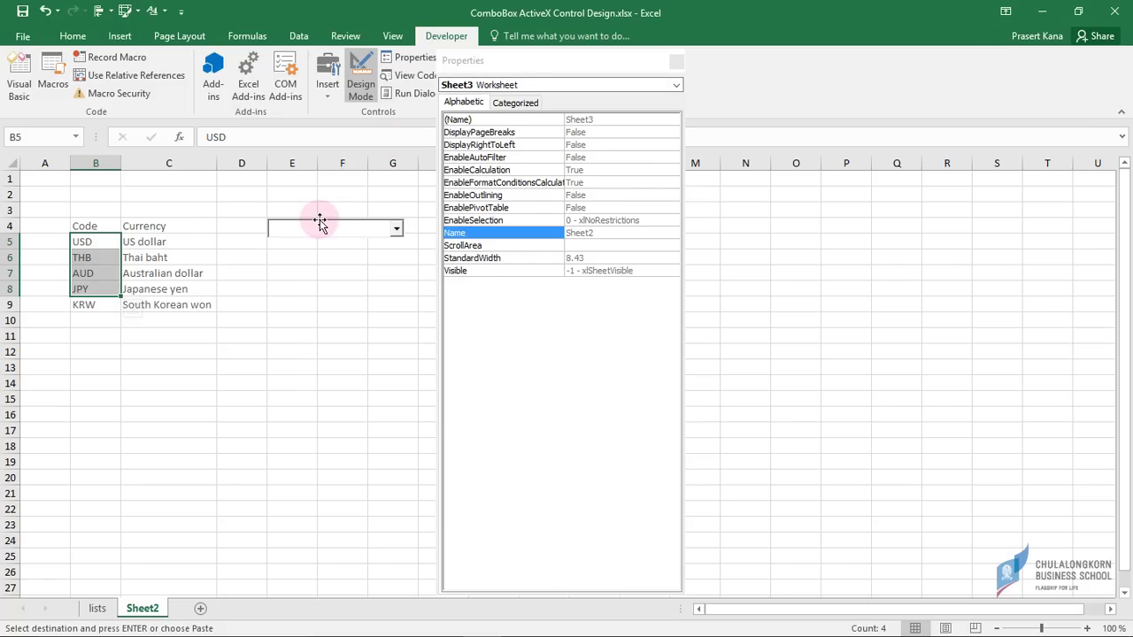
left_click(320, 219)
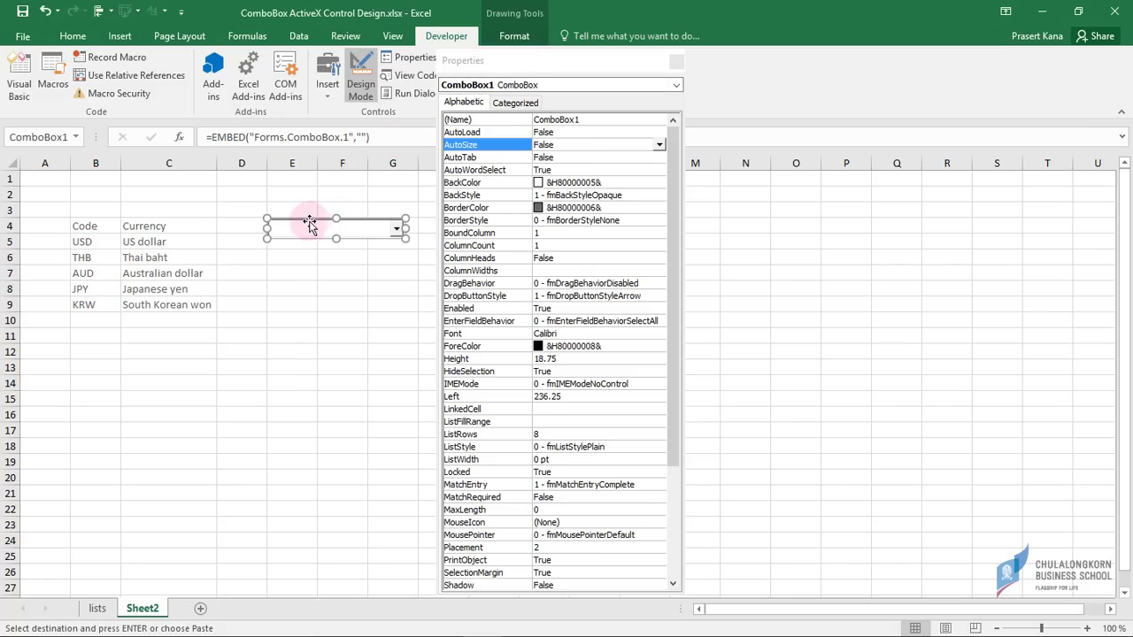
left_click(556, 421)
type("b5:b9")
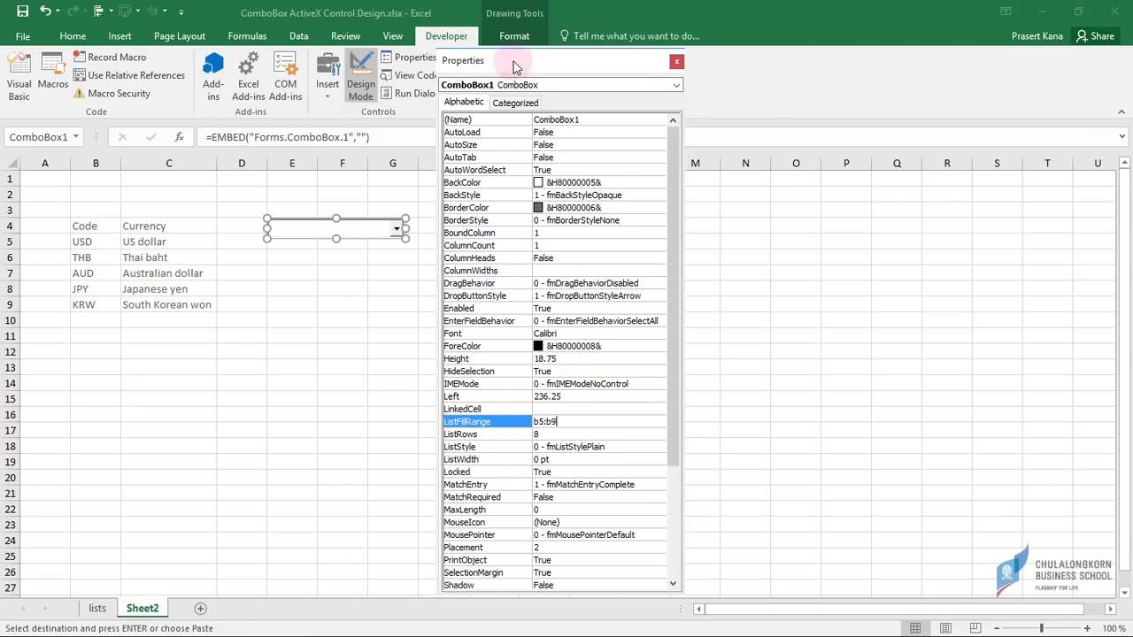
left_click_drag(516, 68, 619, 62)
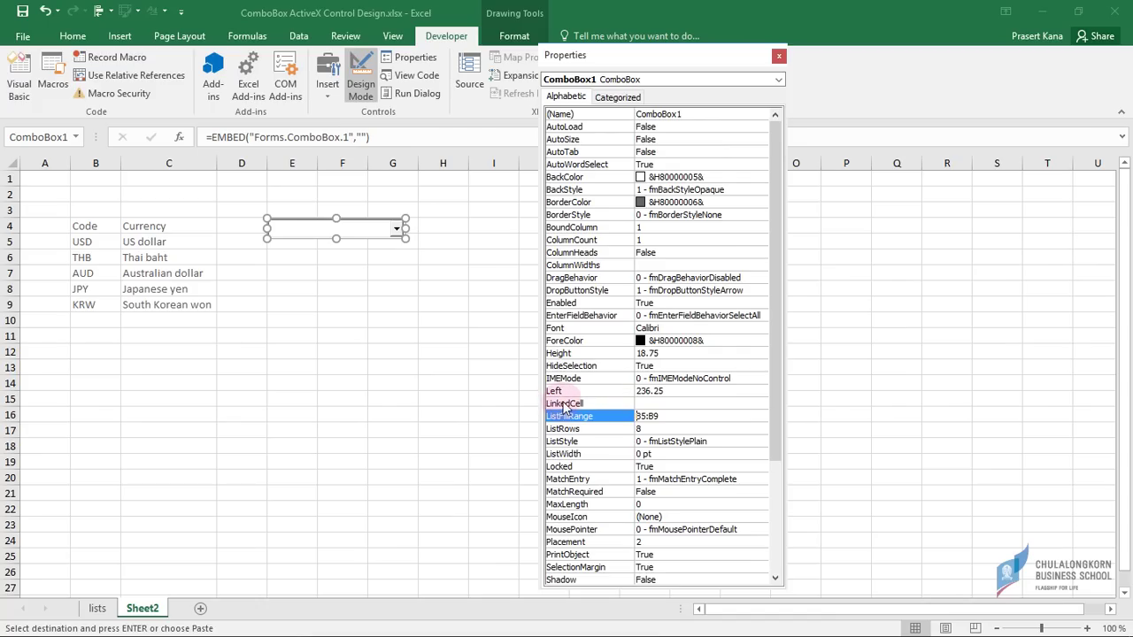
Step: Set ComboBox1's LinkedCell to H4 and turn off Design Mode
left_click(647, 403)
type("h4")
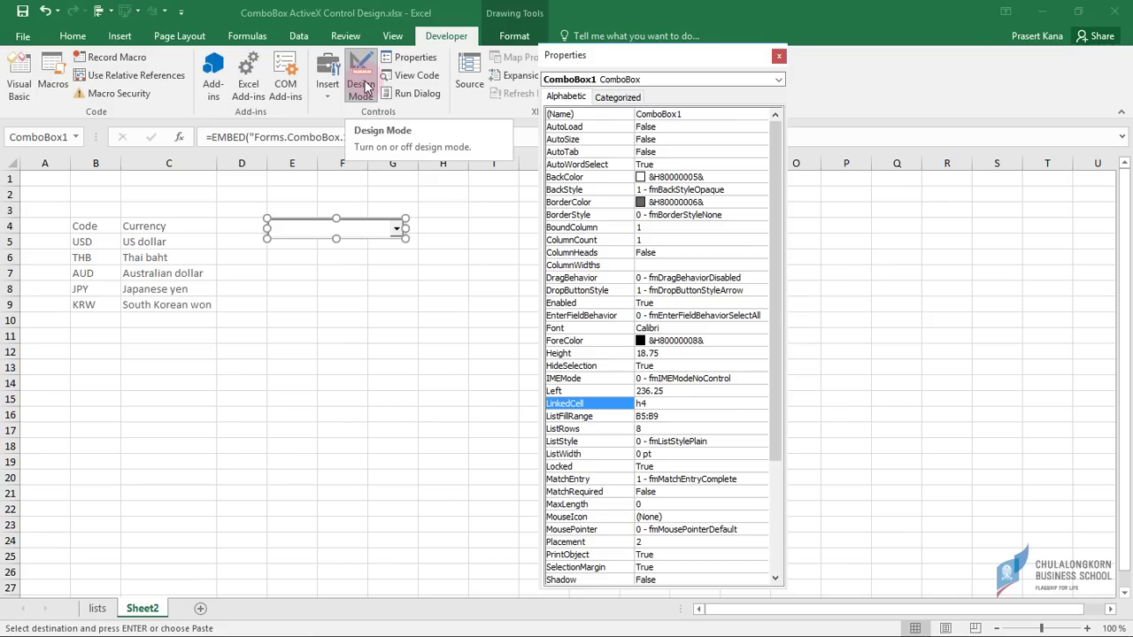
left_click(367, 85)
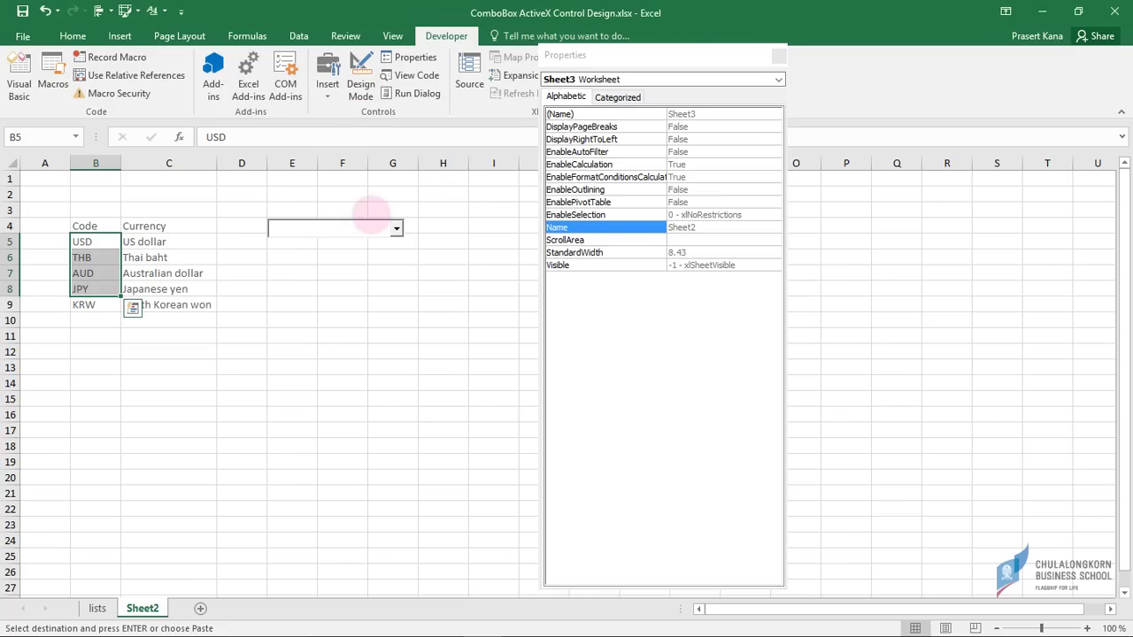
left_click(359, 272)
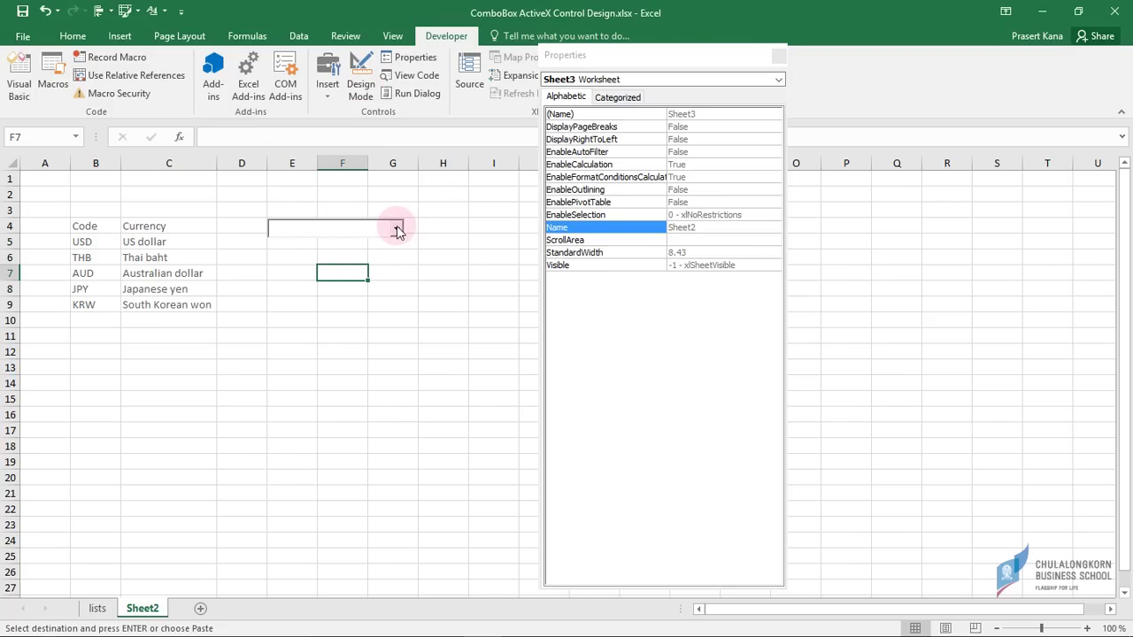
Step: Choose THB from the combo box and confirm H4 shows THB
left_click(396, 230)
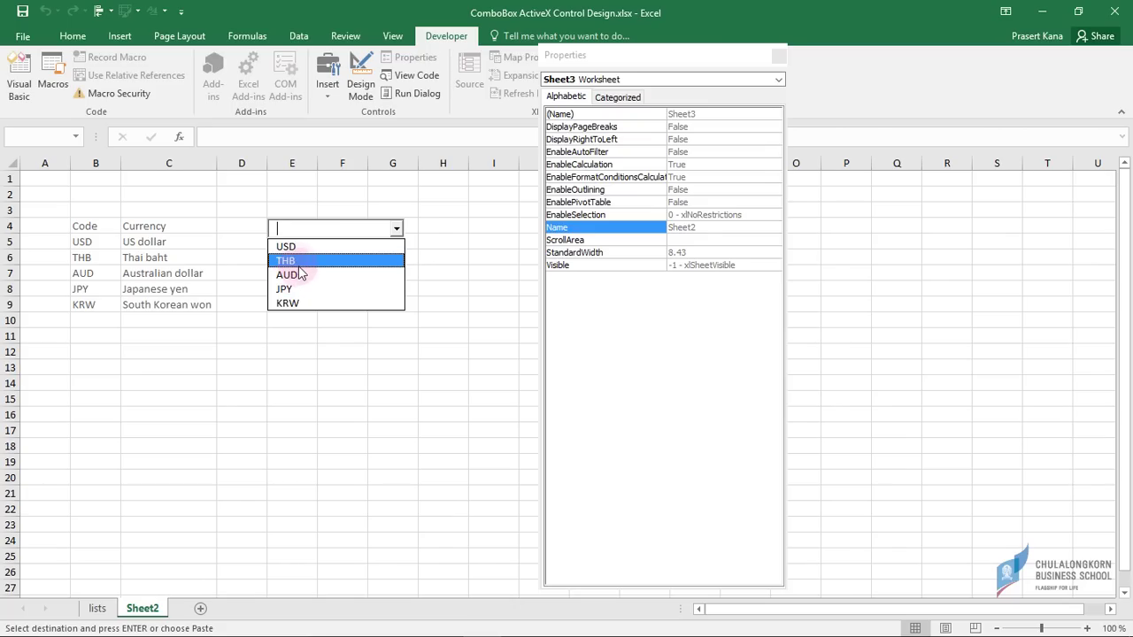
left_click(298, 262)
left_click(434, 225)
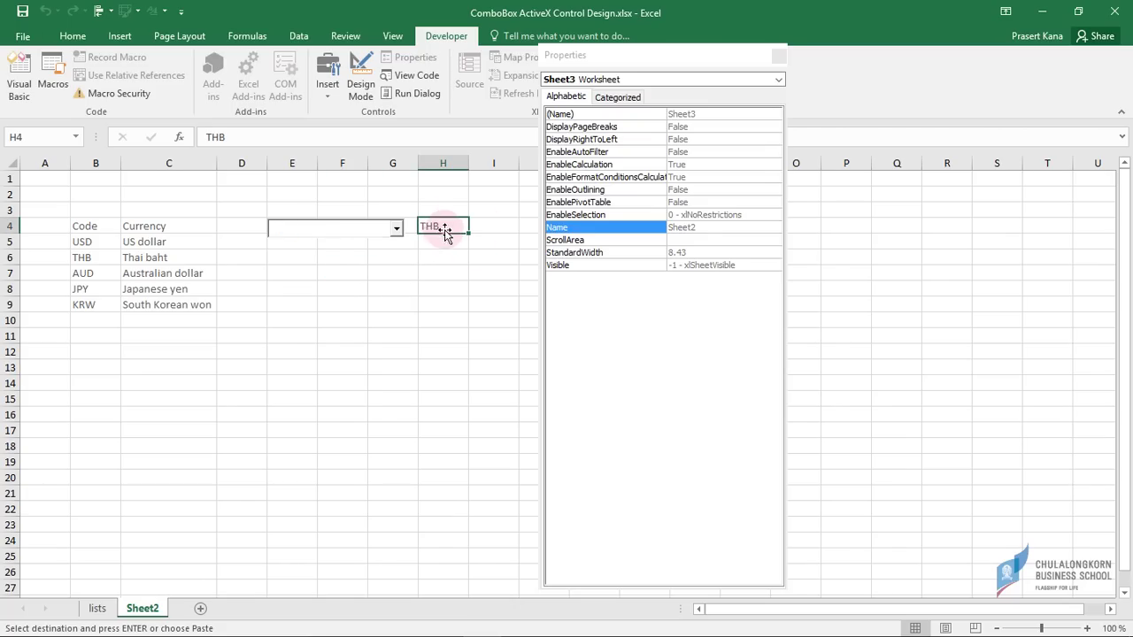
left_click(443, 226)
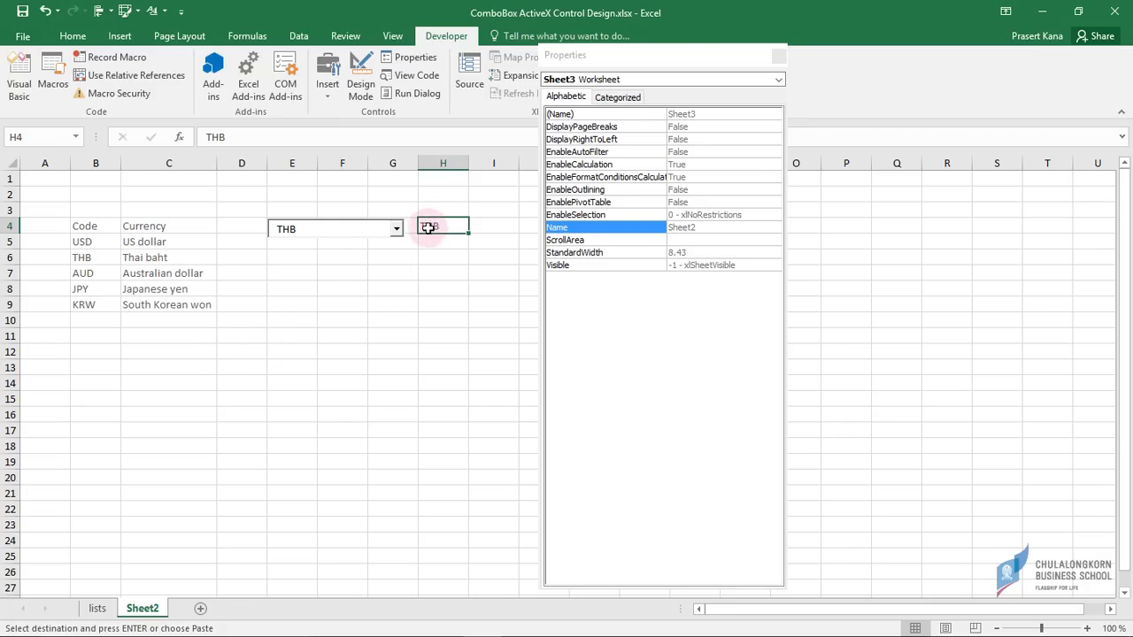
left_click(481, 227)
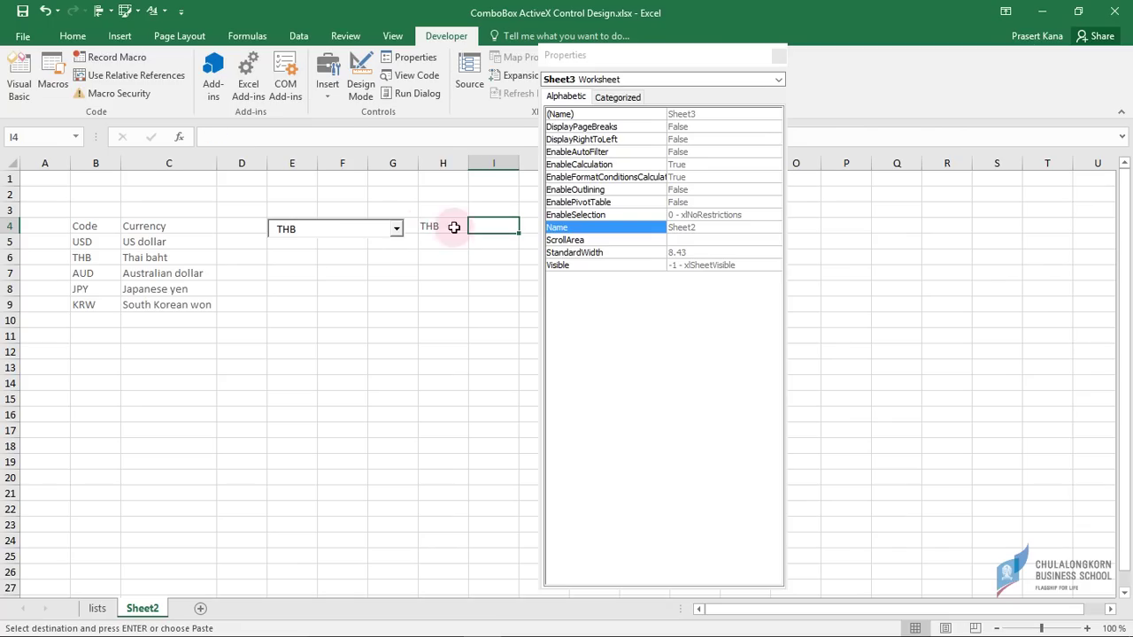
left_click(438, 229)
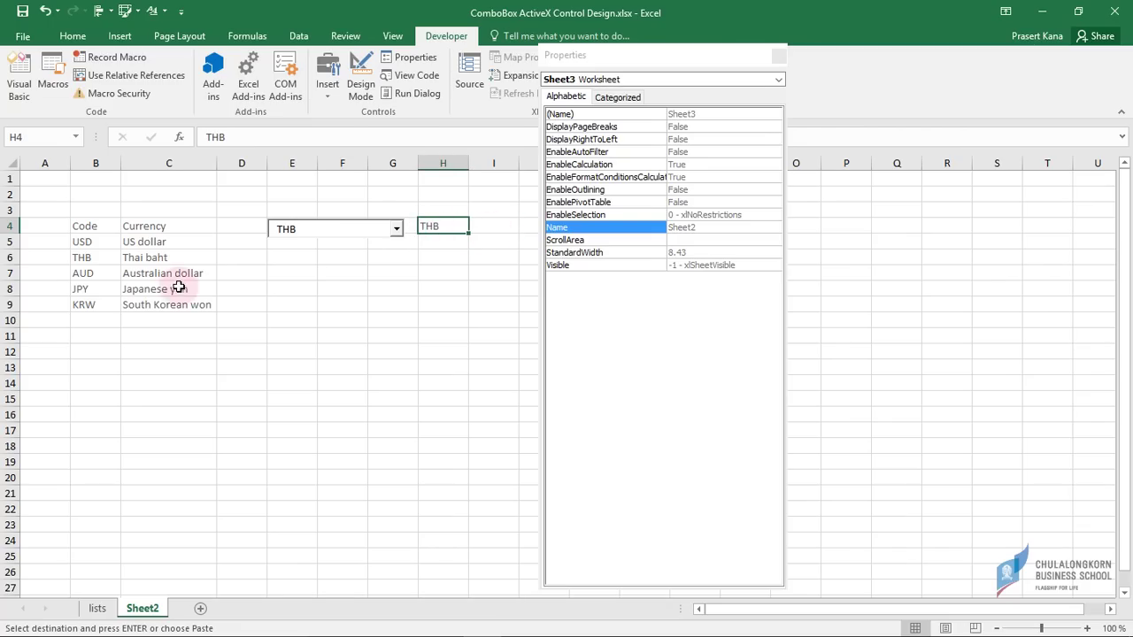
left_click(490, 227)
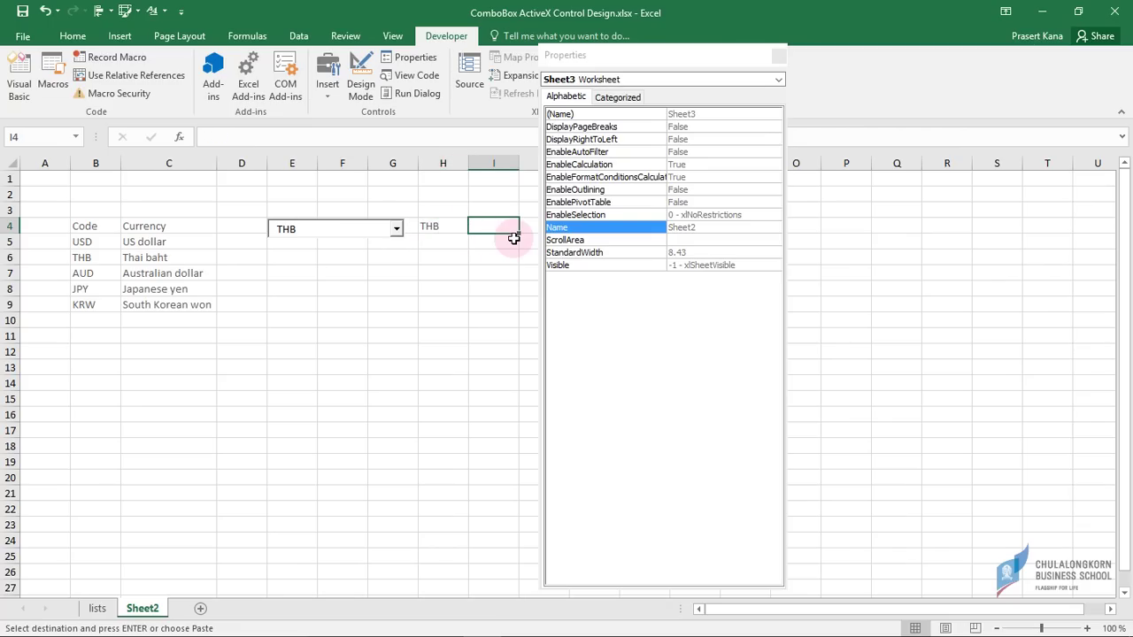
Step: Enter =VLOOKUP(H4,$B$5:$C$9,2,FALSE) in I4 to return Thai baht
type("=v")
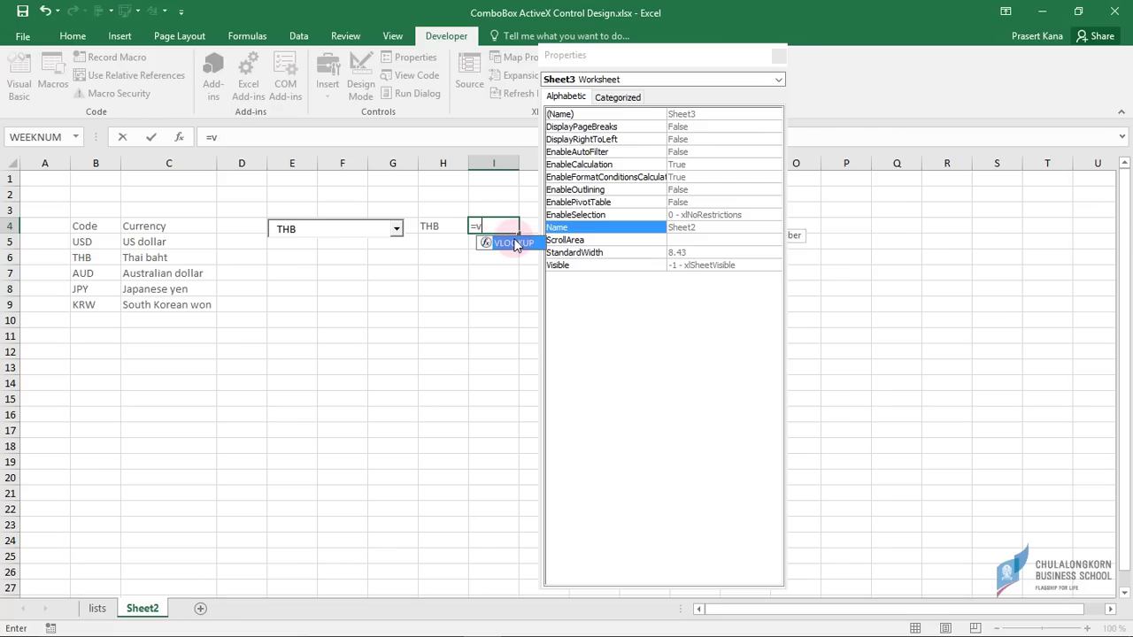
type("lookup(")
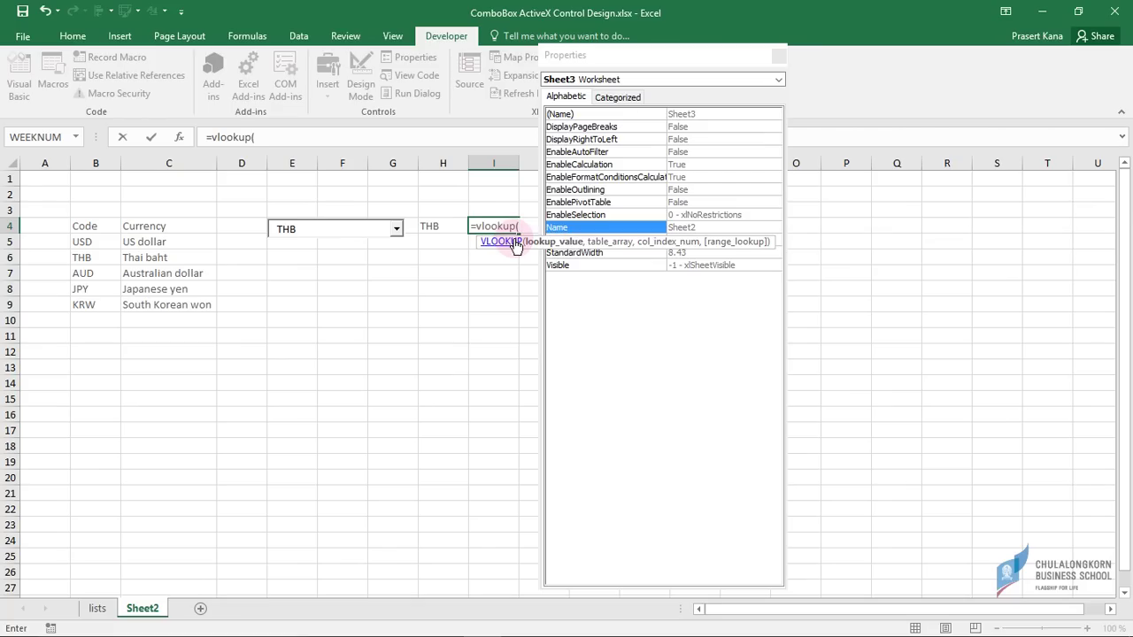
left_click(439, 224)
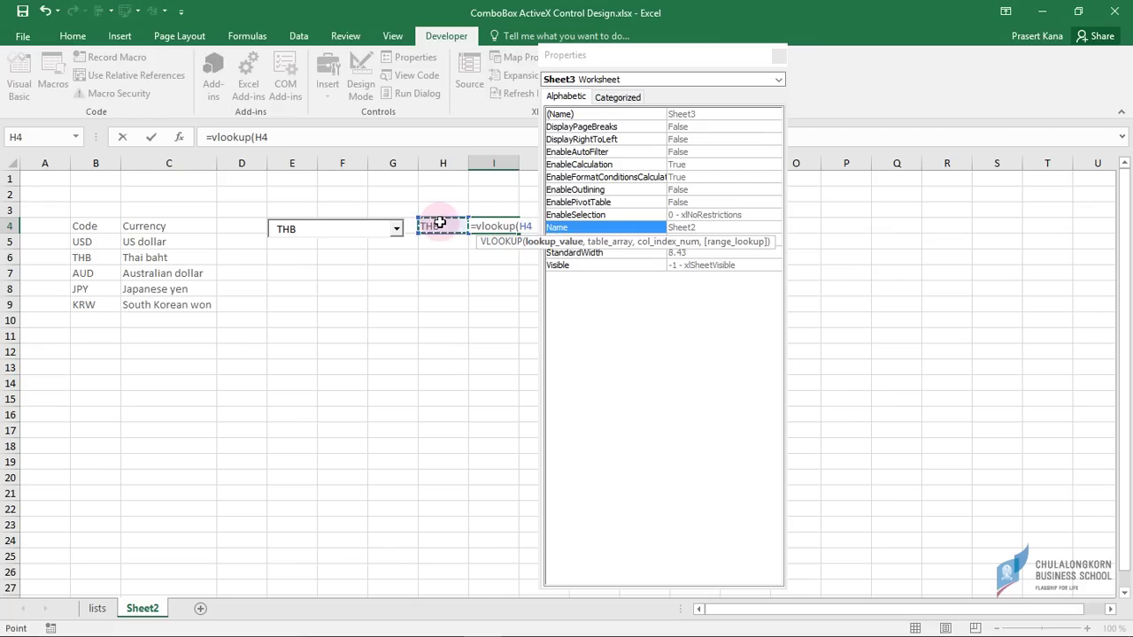
type(",")
left_click(91, 241)
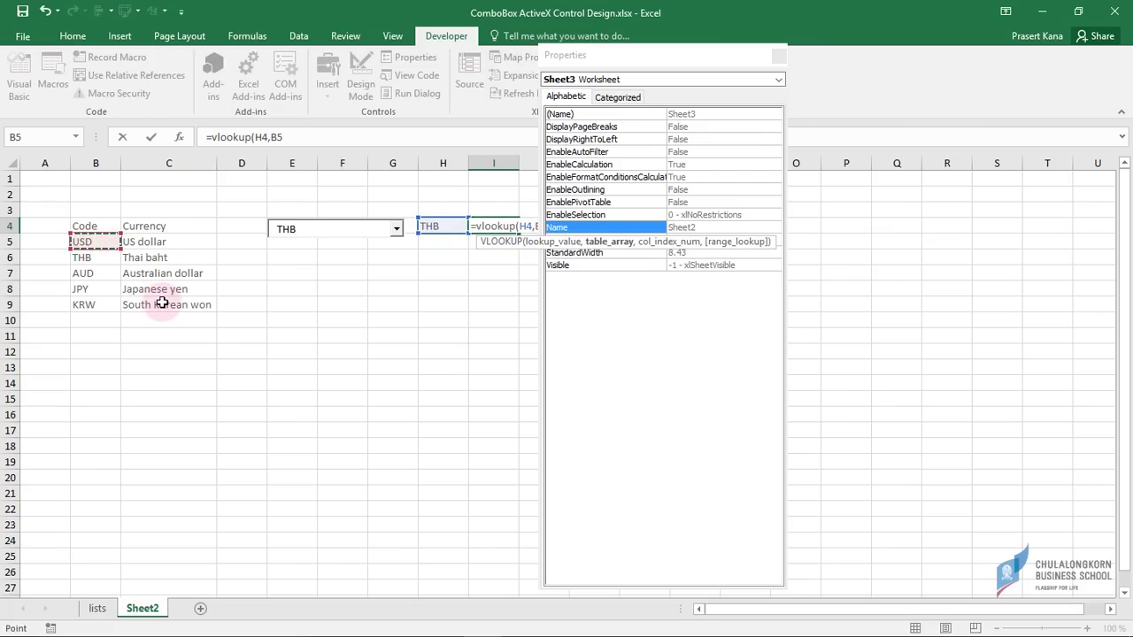
left_click_drag(163, 303, 163, 306)
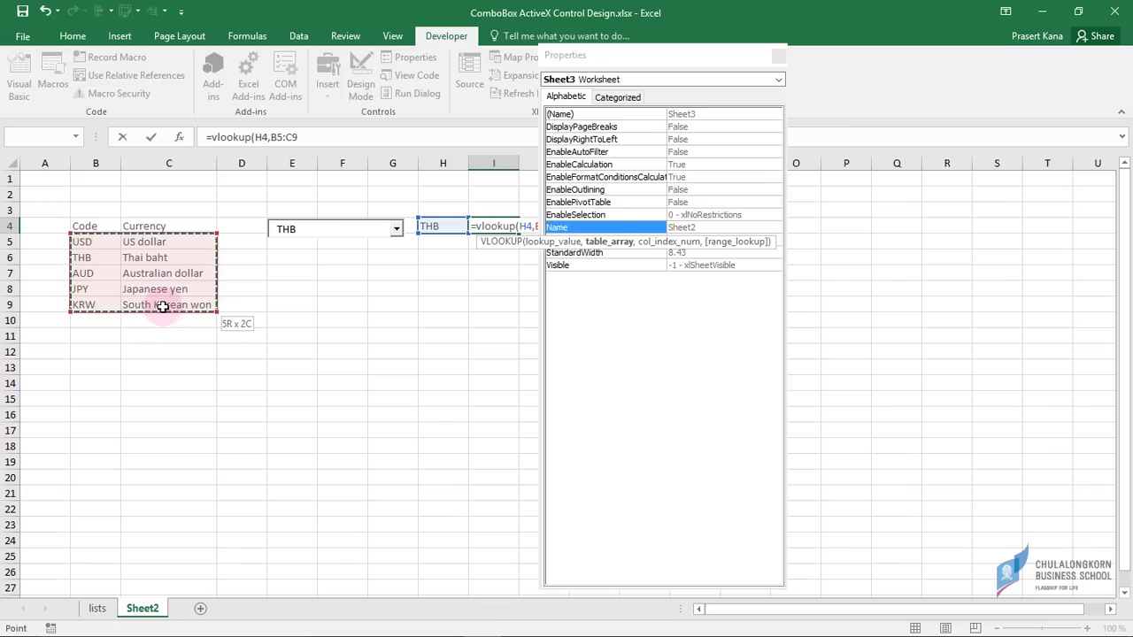
key("F4")
left_click(364, 142)
type(",2")
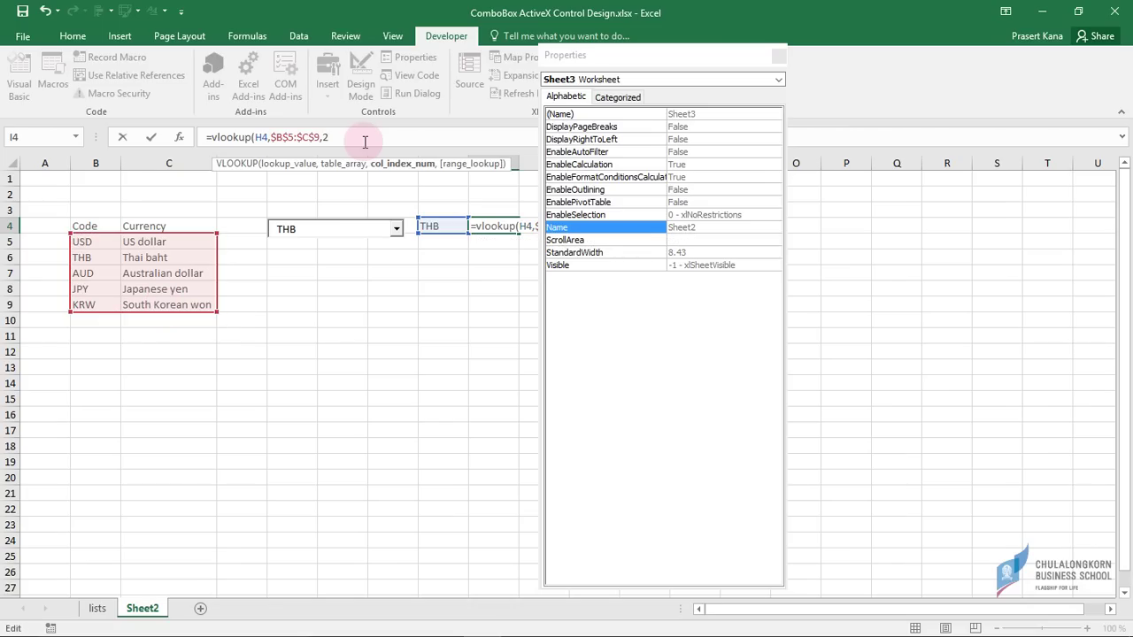
type(",fal")
type(")")
key("Return")
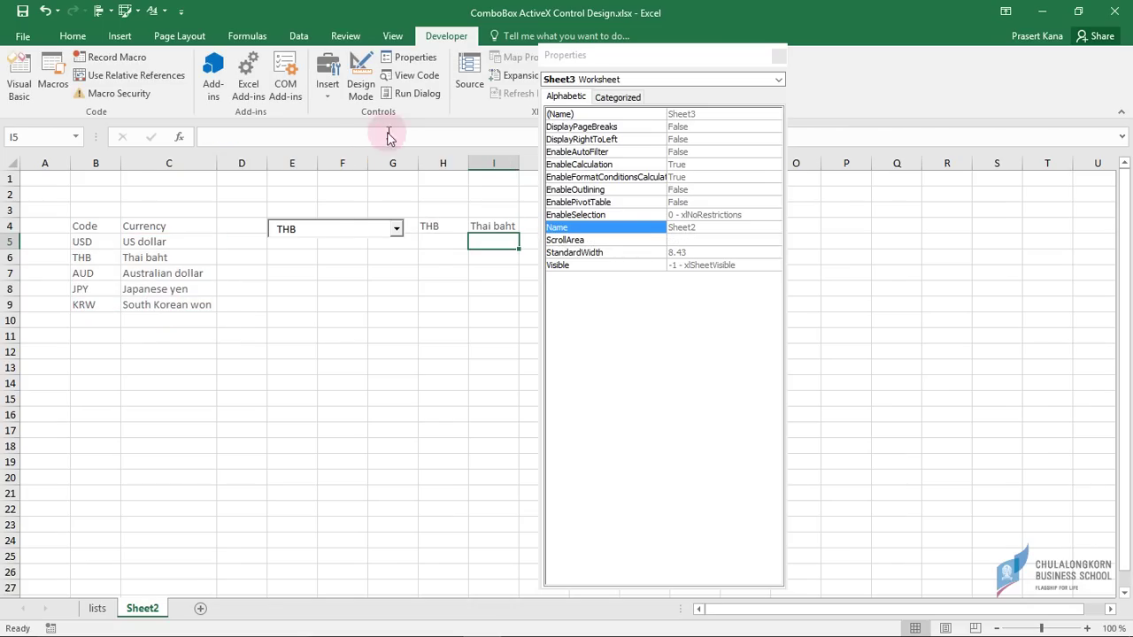
Step: Close the Properties pane and check the I4 lookup formula
left_click(779, 54)
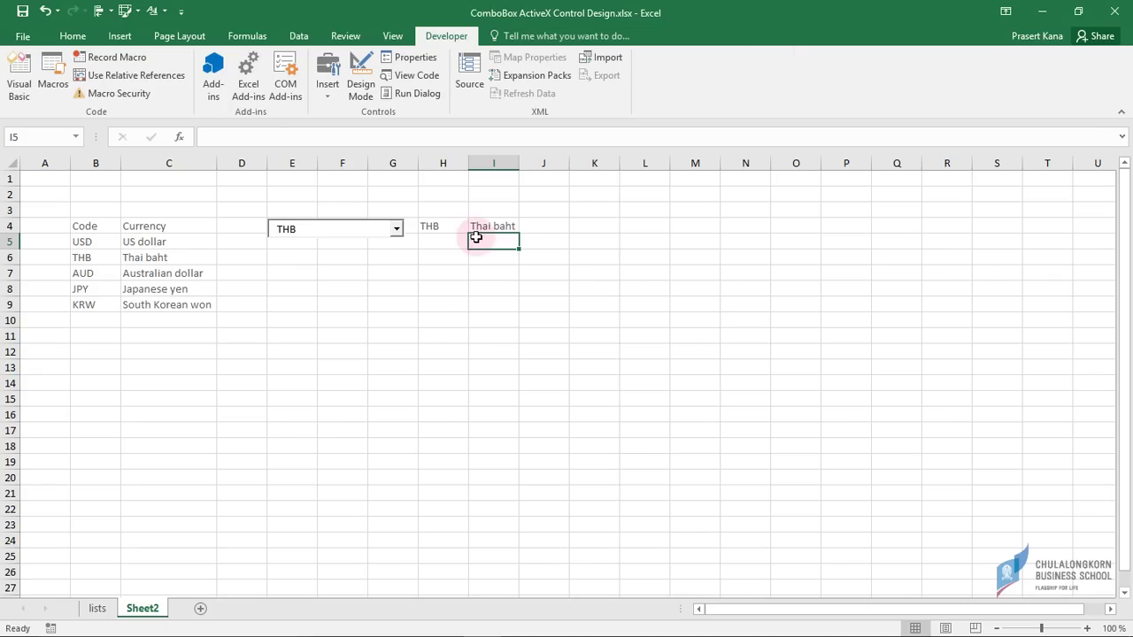
left_click(442, 227)
left_click(505, 229)
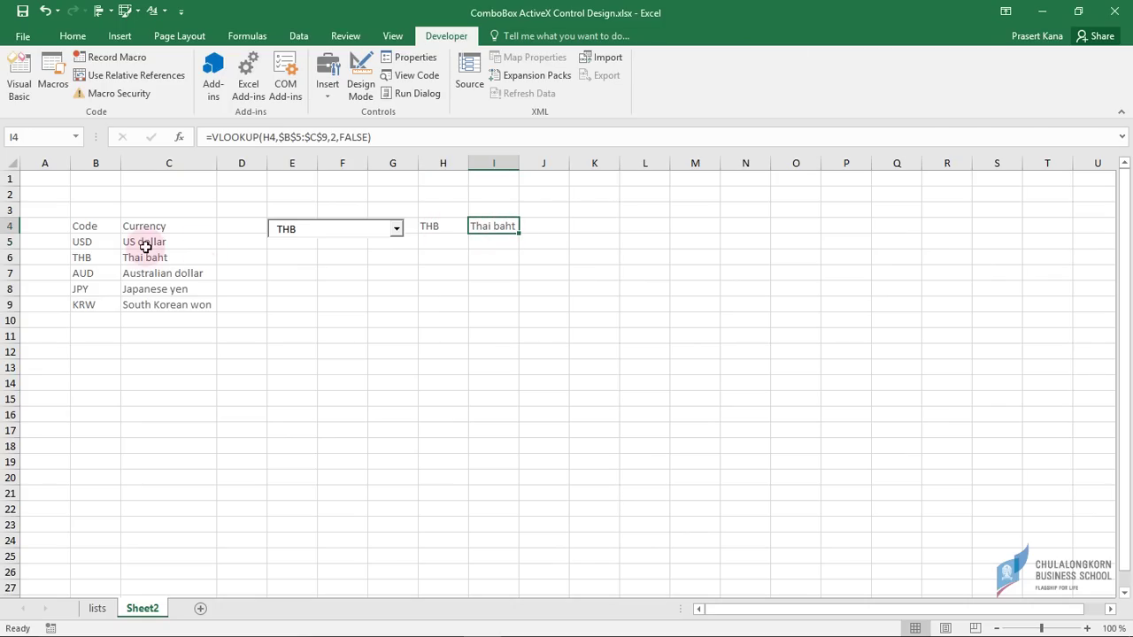
Step: Choose JPY in the combo box so I4 returns Japanese yen
left_click(445, 226)
left_click(397, 230)
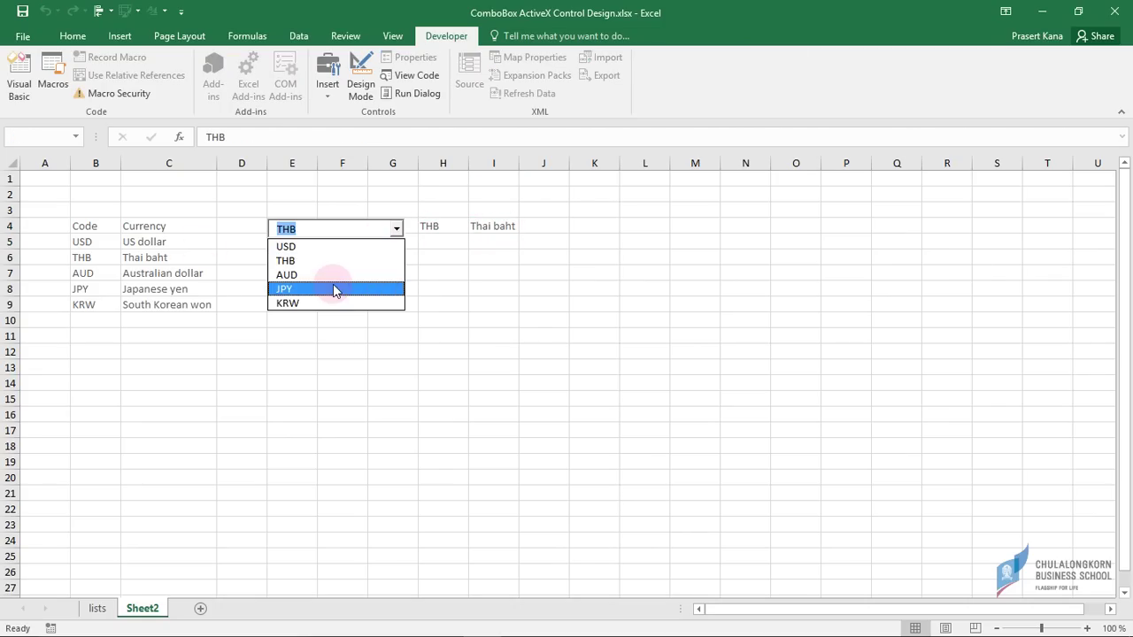
left_click(332, 286)
left_click(491, 226)
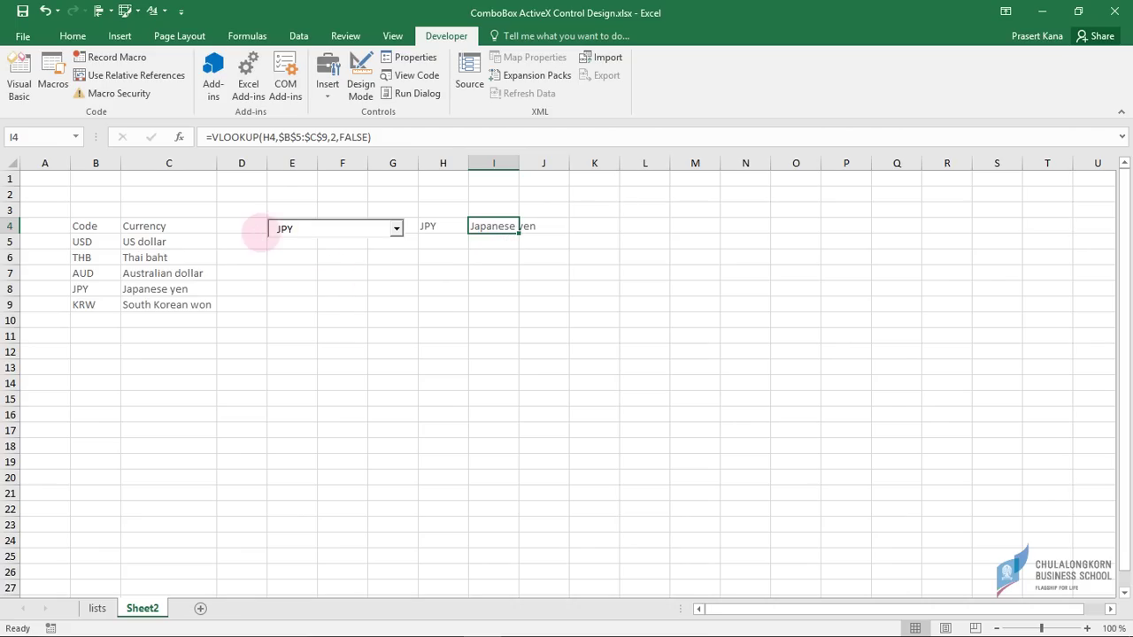
Step: Select the B5:C9 currency list, review the combo box choices, and enter design mode
left_click(89, 229)
left_click_drag(88, 241, 172, 305)
left_click(390, 255)
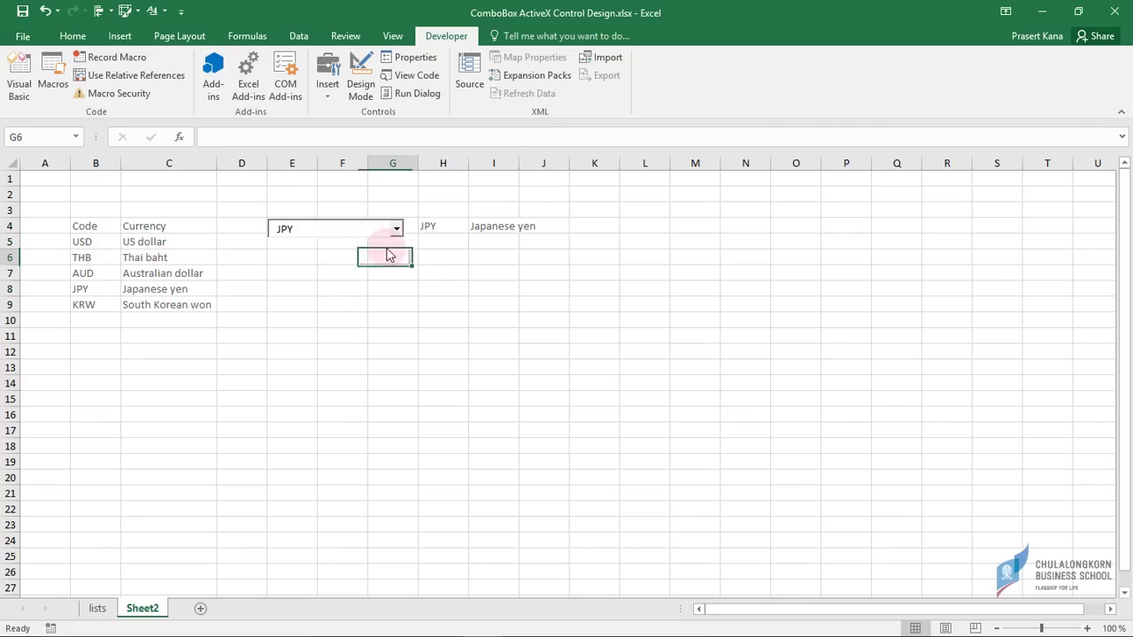
left_click(398, 230)
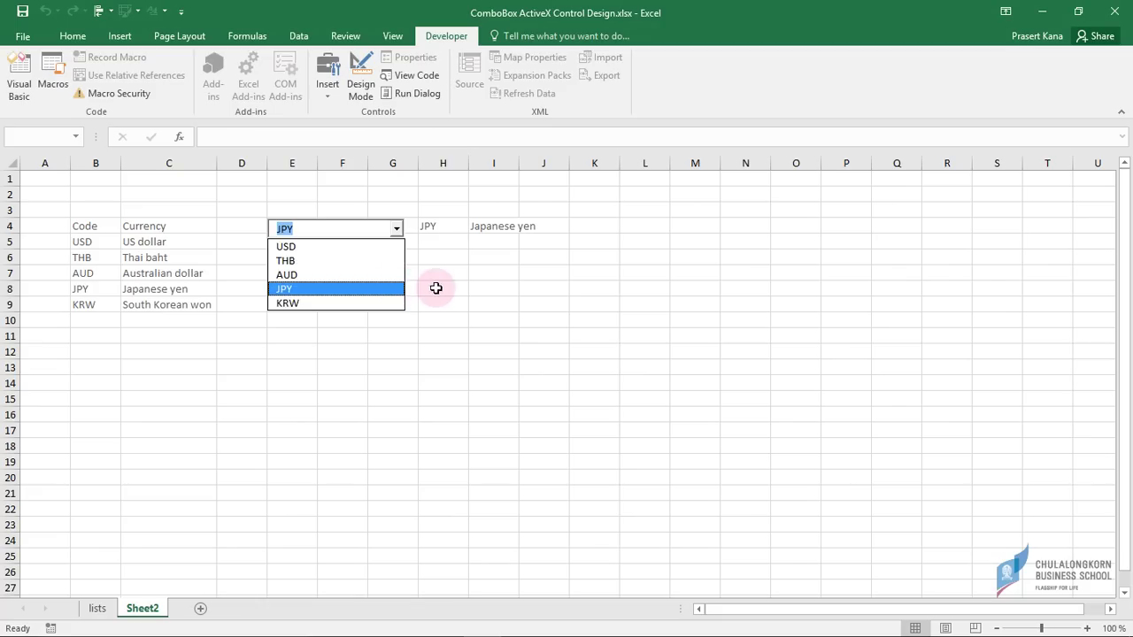
left_click(445, 283)
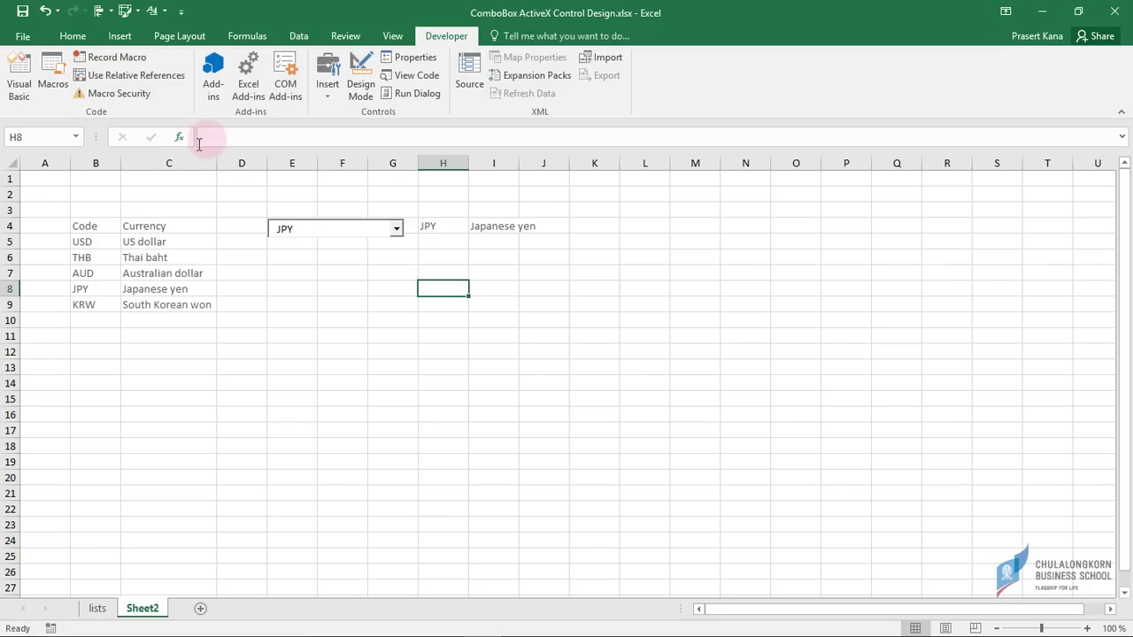
left_click(362, 81)
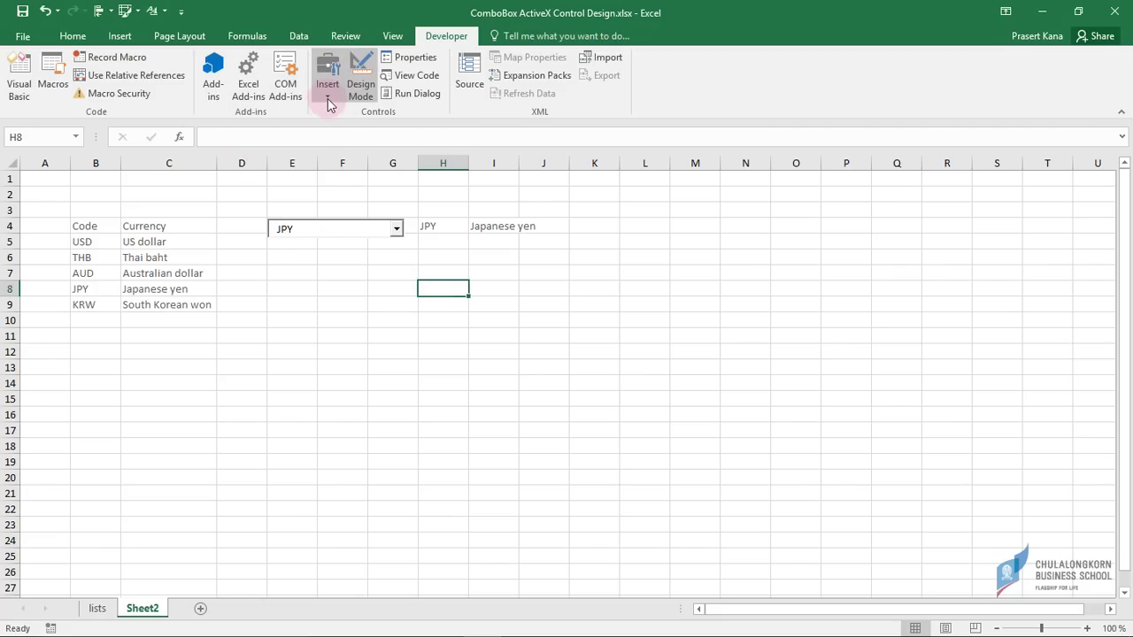
Step: Draw a second ActiveX combo box over E7:G7 and show its properties
left_click(328, 96)
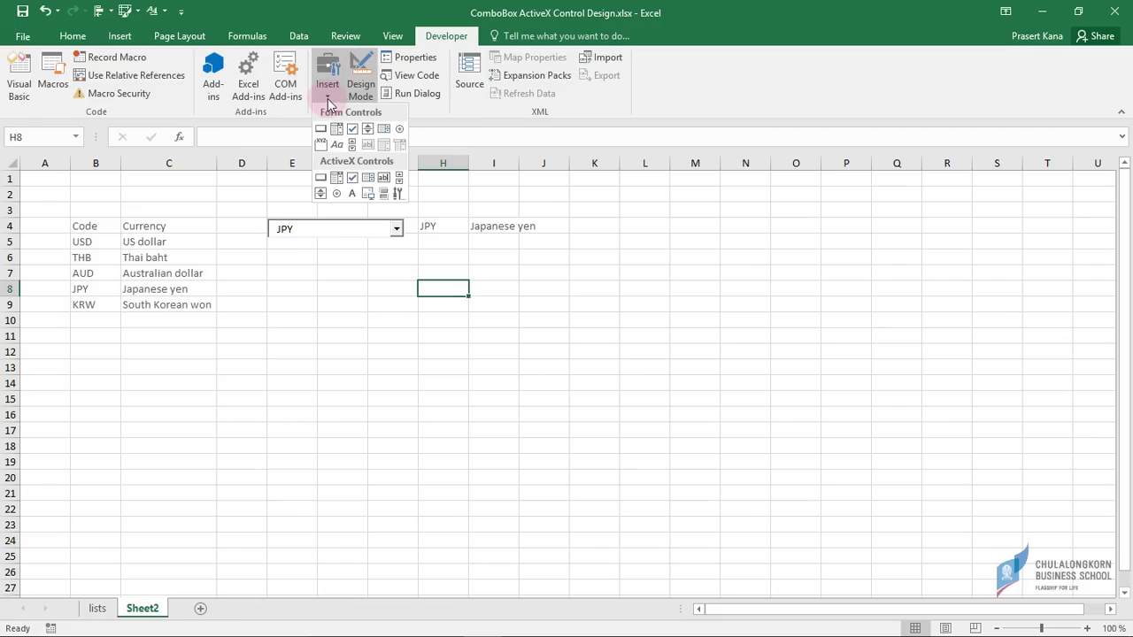
left_click(336, 178)
mouse_move(270, 266)
left_mouse_down()
mouse_move(406, 292)
mouse_move(433, 283)
left_mouse_up()
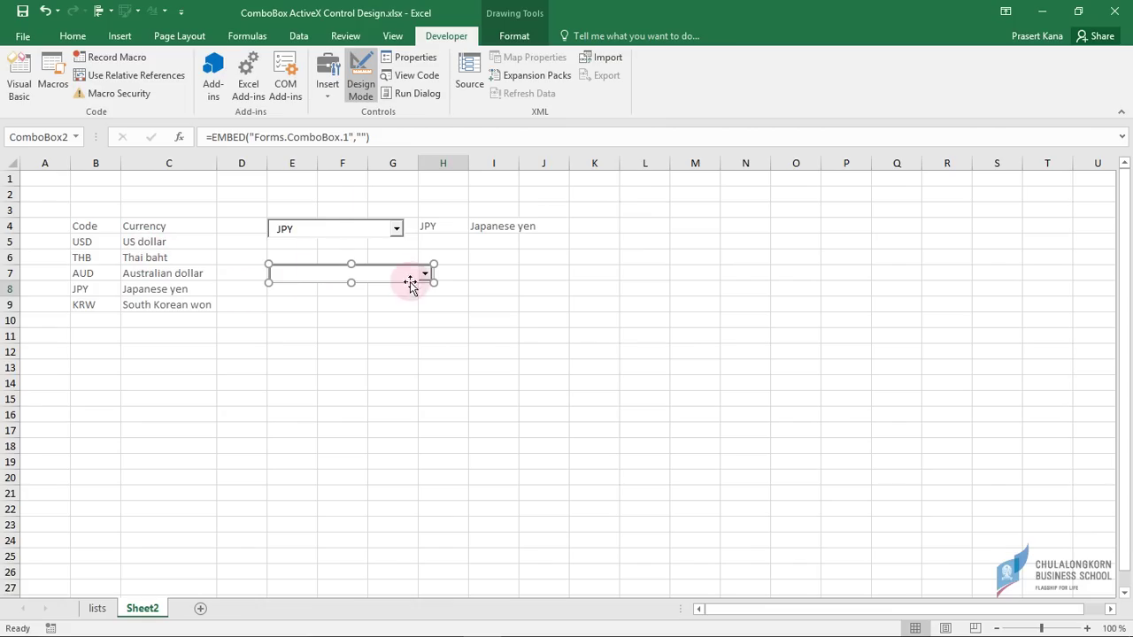
left_click(408, 60)
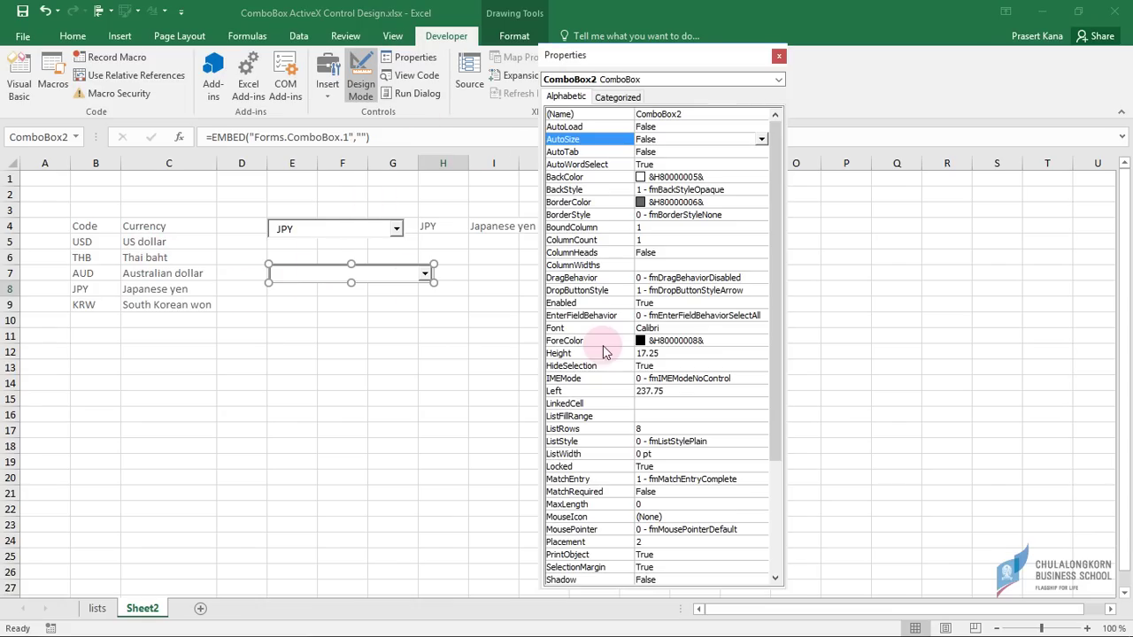
Step: Set ComboBox2's ListFillRange to B5:C9, LinkedCell to I7 and ColumnCount to 2
left_click(660, 416)
type("b5:c9")
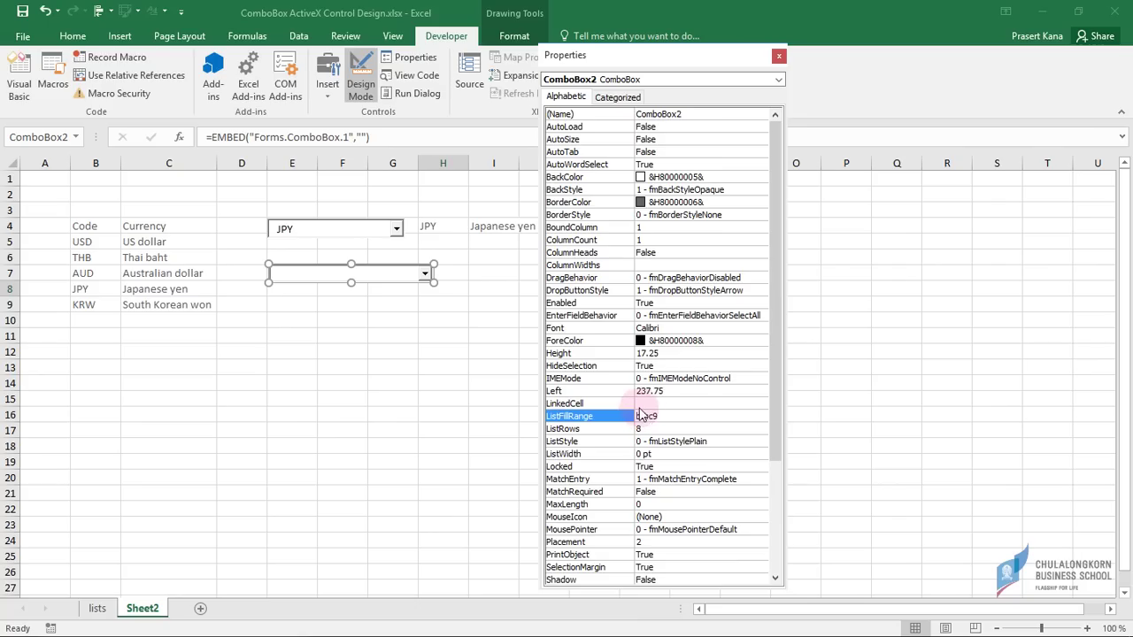
left_click(650, 404)
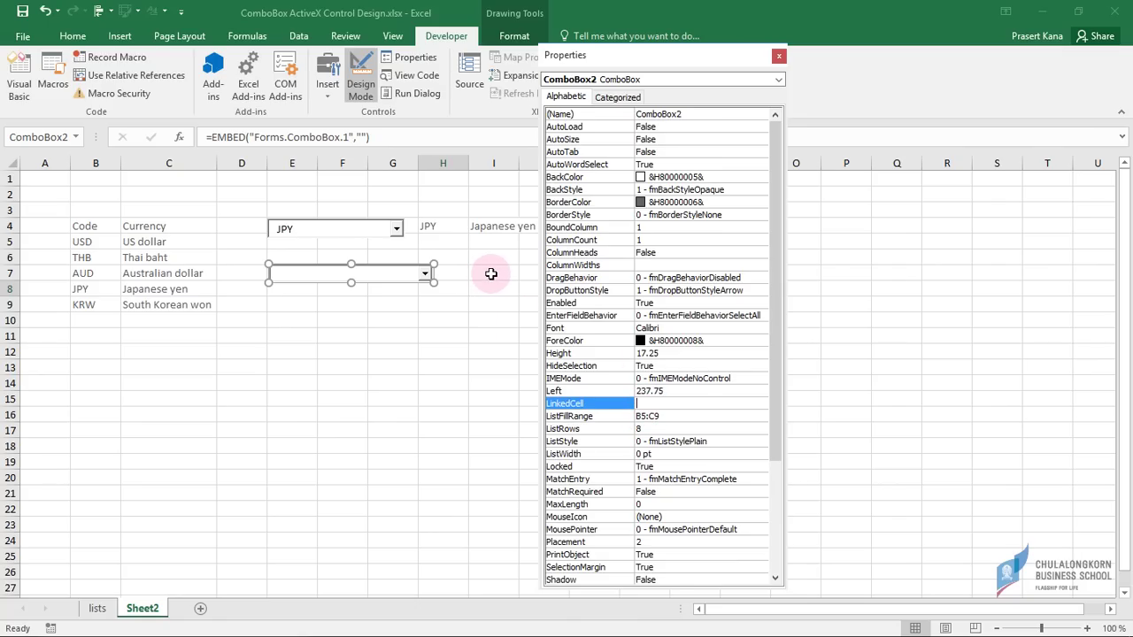
left_click(658, 403)
type("I7")
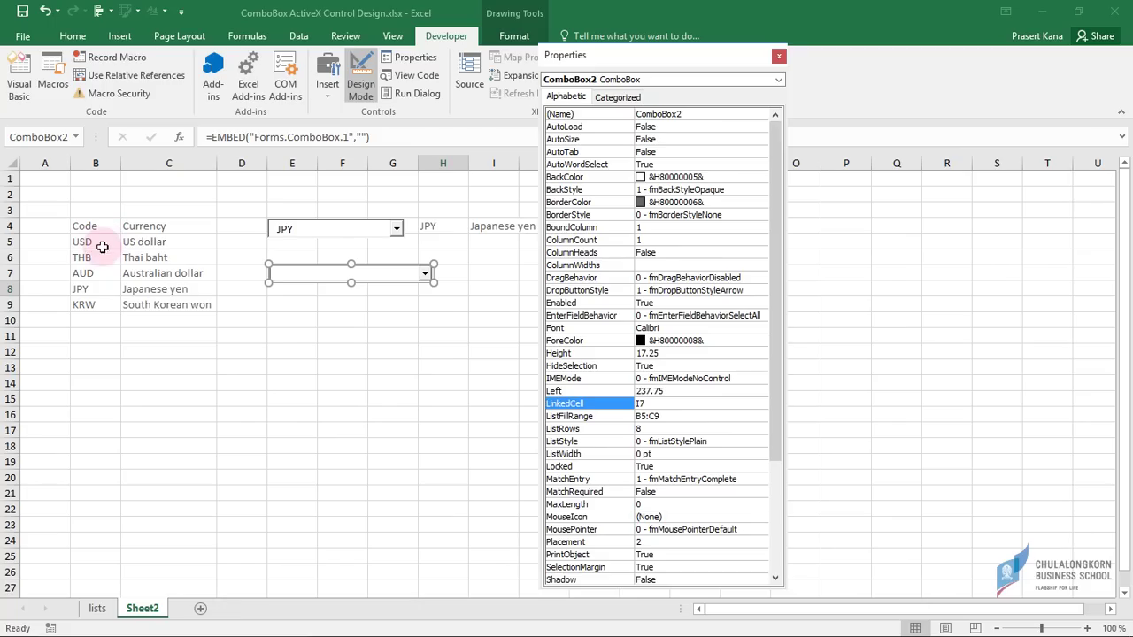
left_click(648, 239)
type("2")
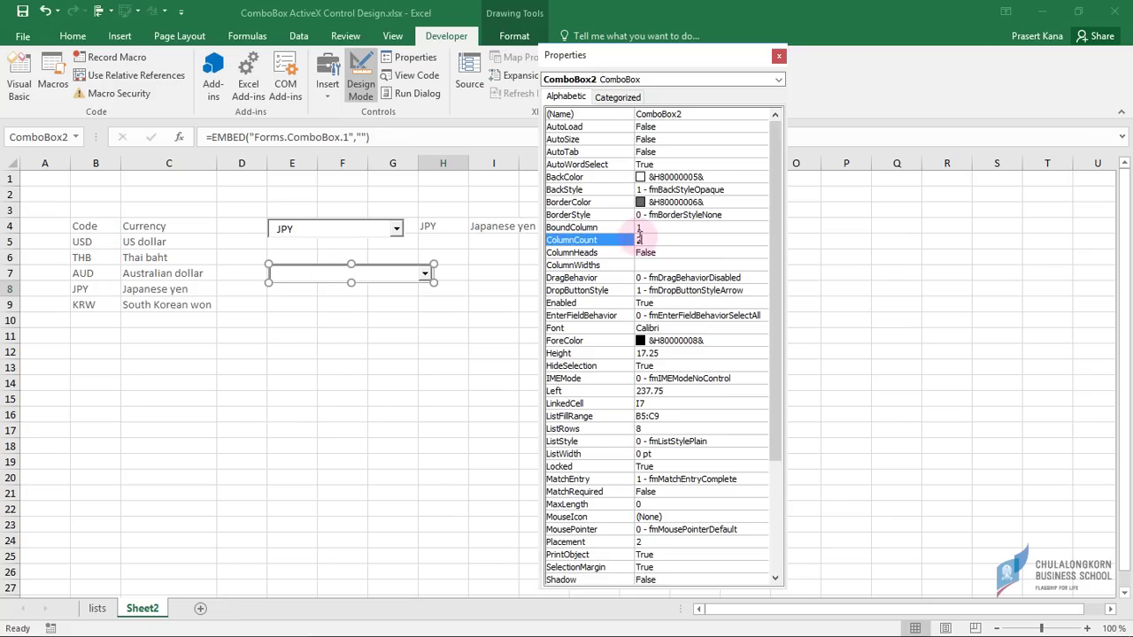
key("Return")
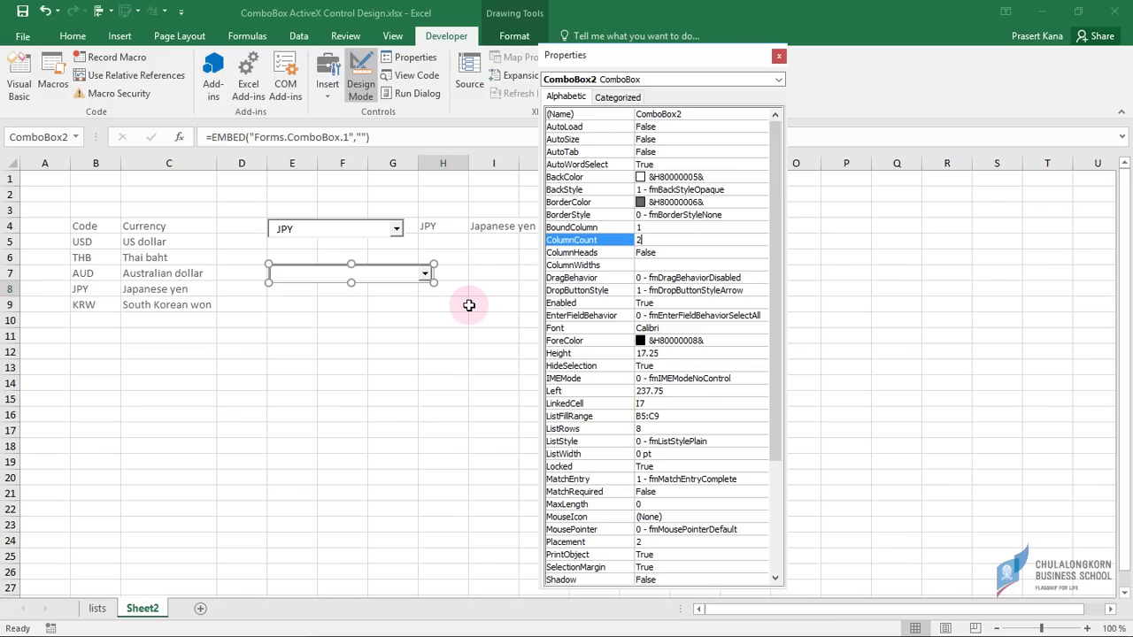
left_click(779, 56)
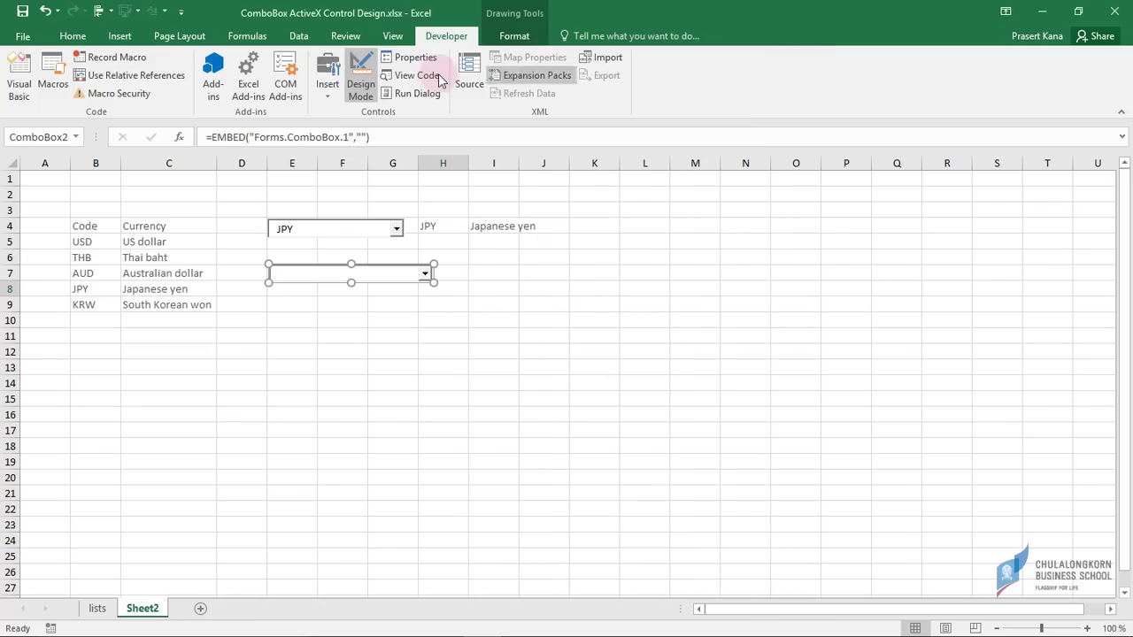
Step: Exit Design Mode and test ComboBox2 by picking AUD, then THB, so I7 shows THB
left_click(361, 77)
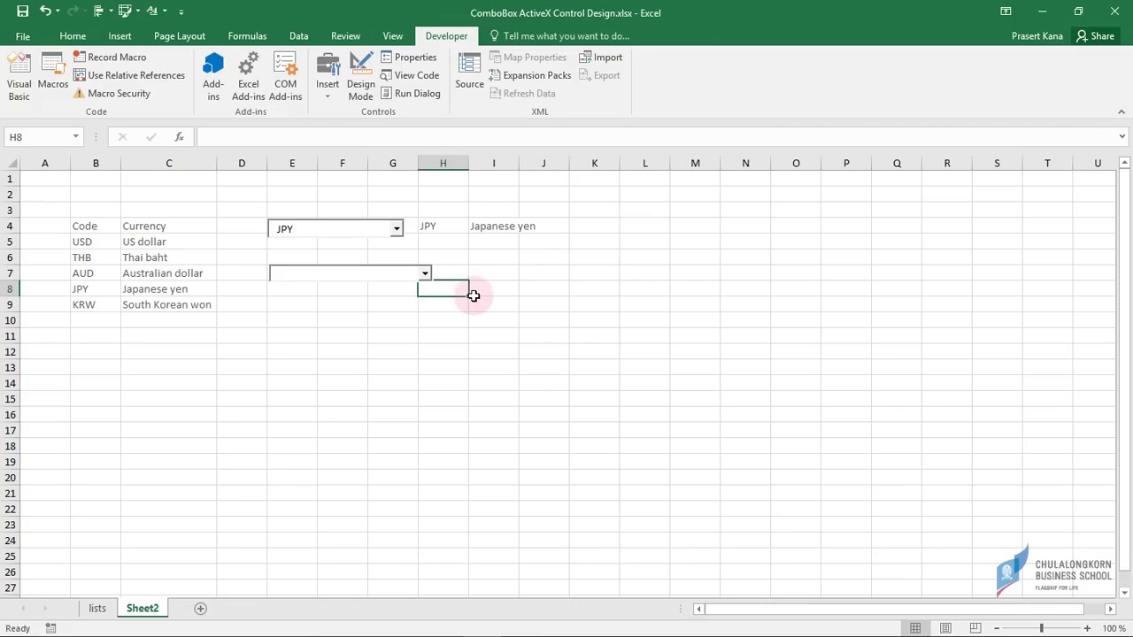
left_click(478, 289)
left_click(424, 277)
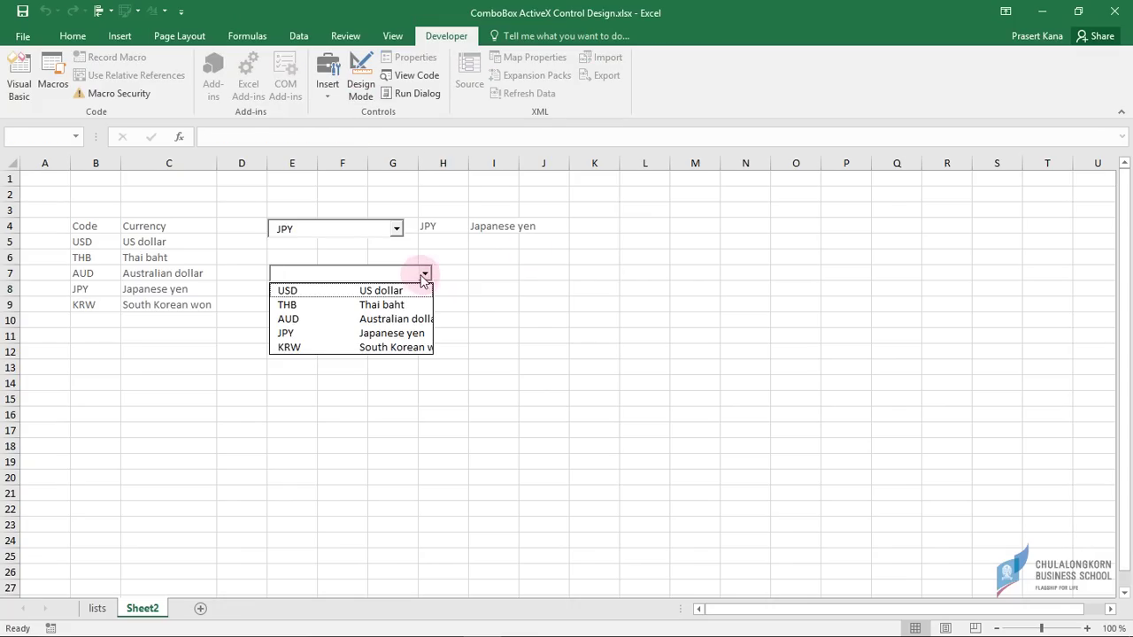
left_click(382, 319)
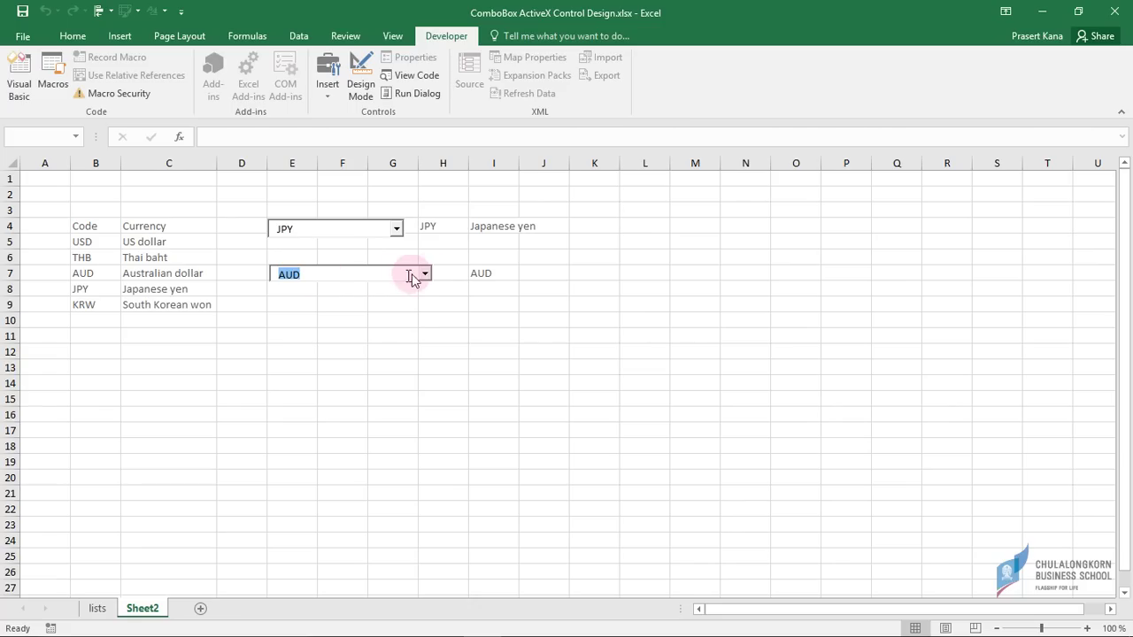
left_click(426, 276)
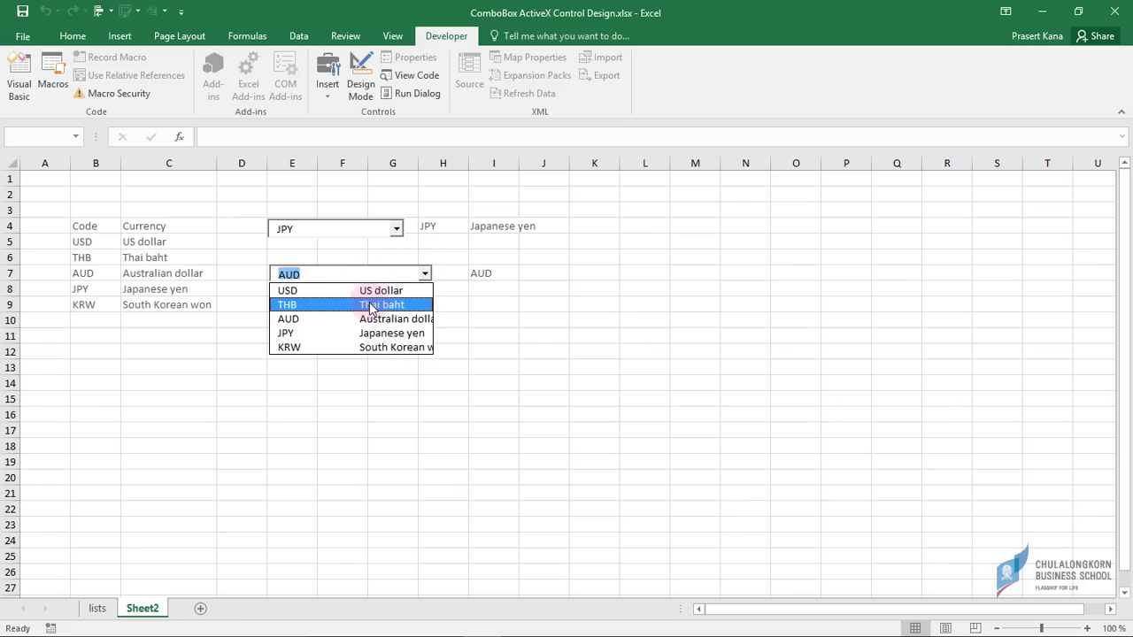
left_click(372, 305)
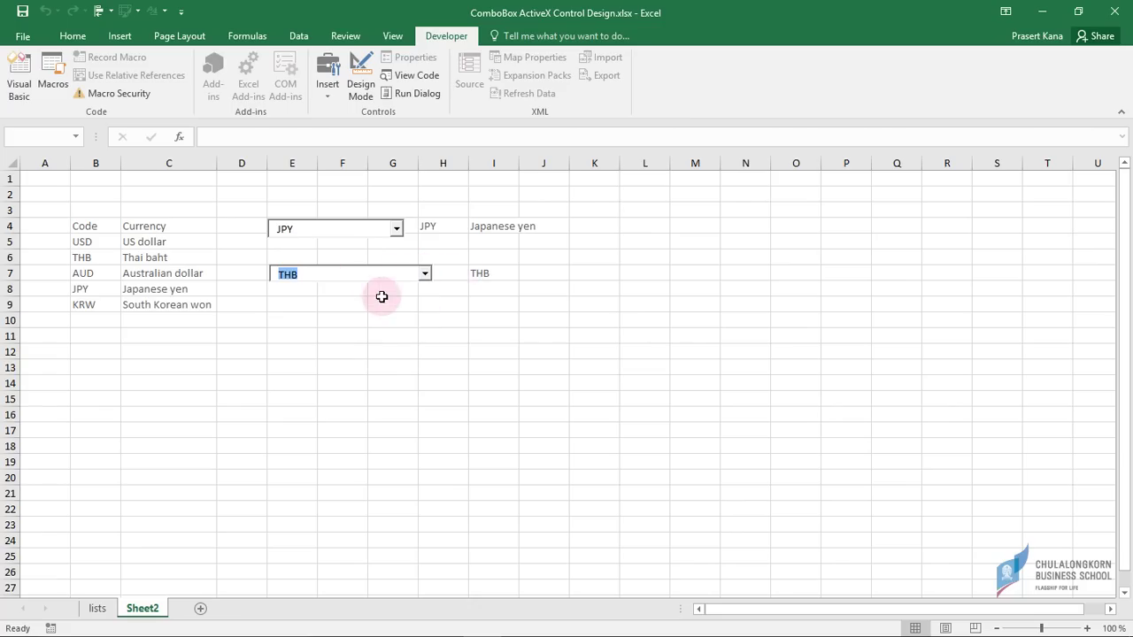
left_click(426, 275)
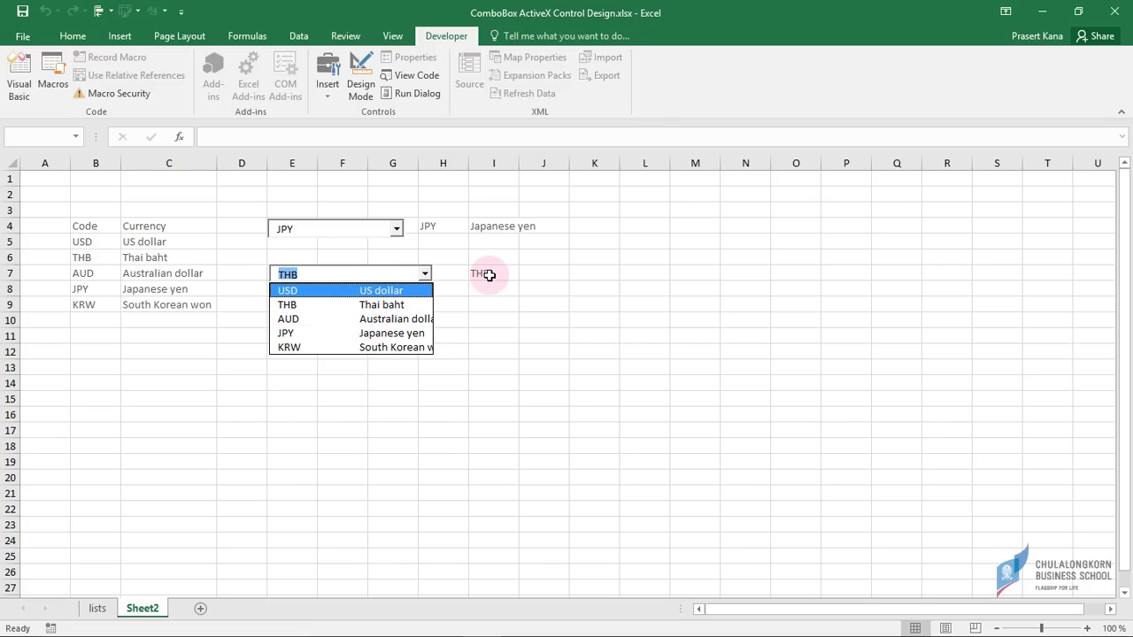
left_click(489, 275)
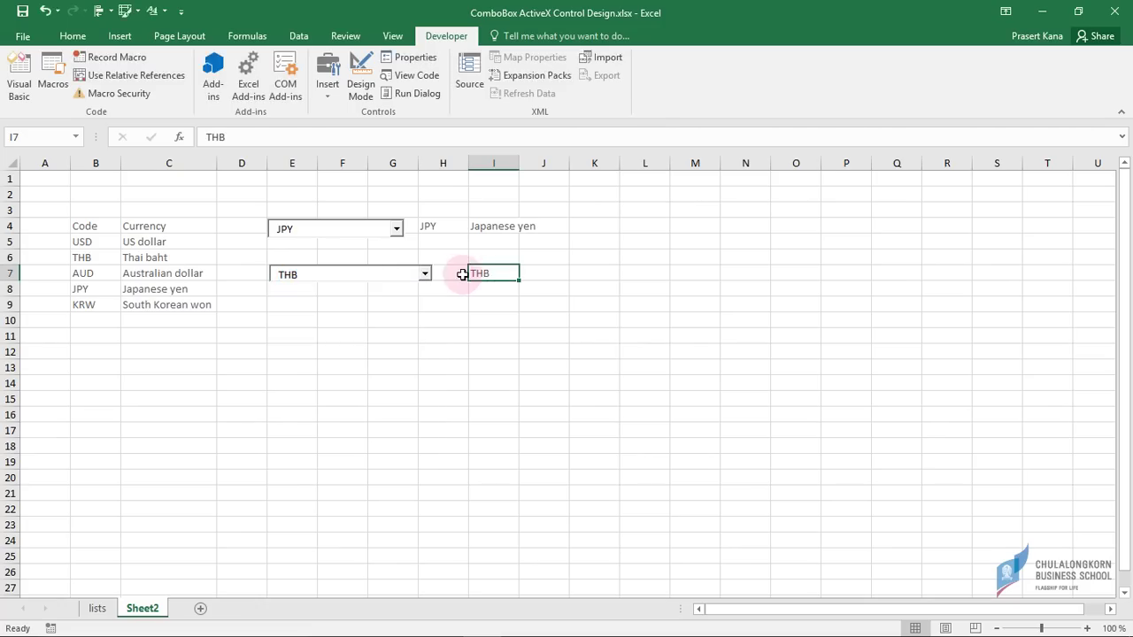
Step: Set ComboBox2's BoundColumn to 2 so I7 returns the name Thai baht
left_click(363, 84)
left_click(374, 273)
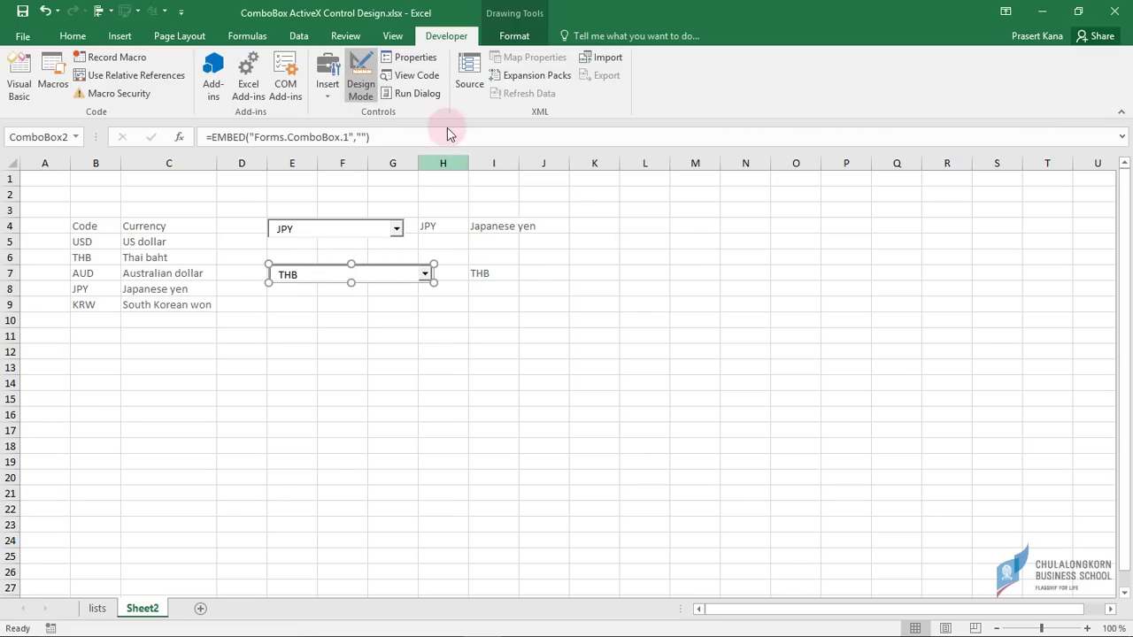
left_click(411, 57)
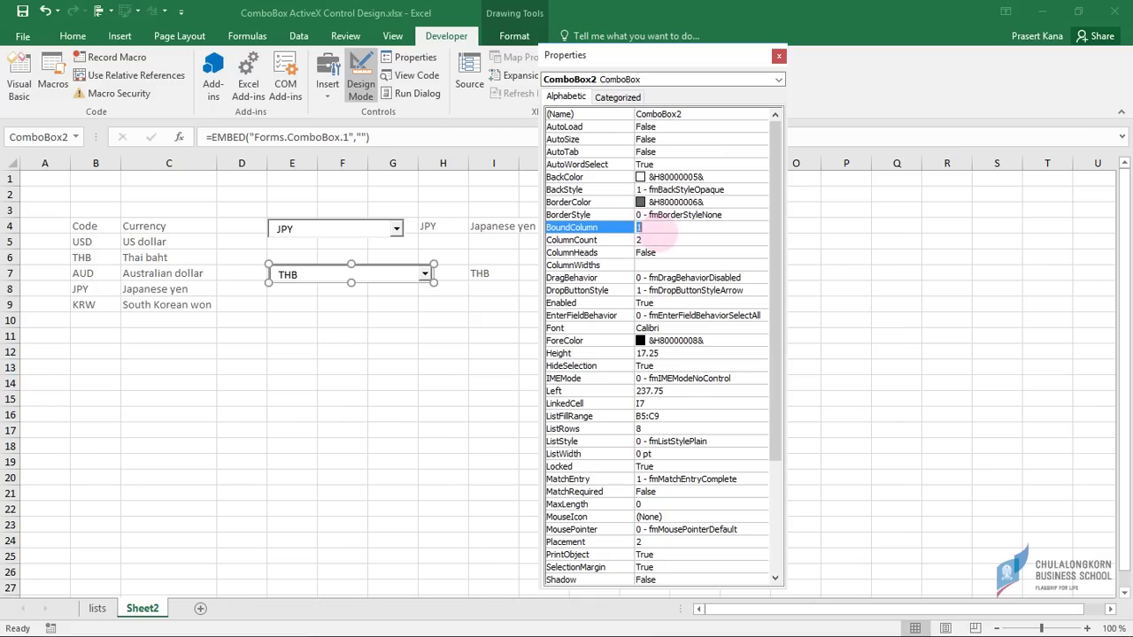
type("2")
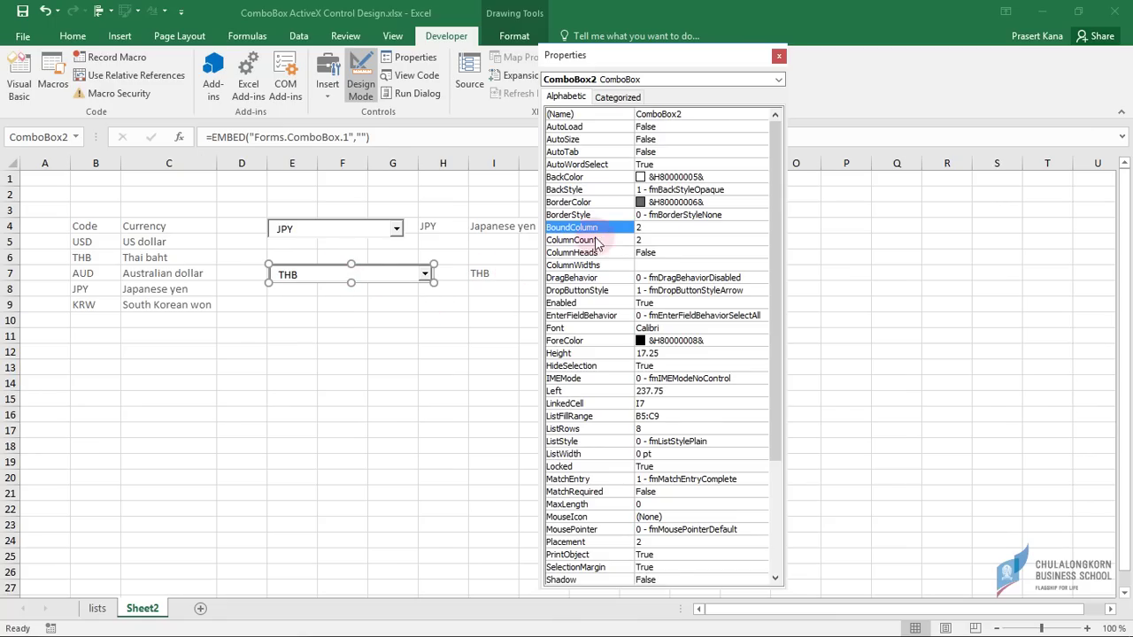
left_click(778, 58)
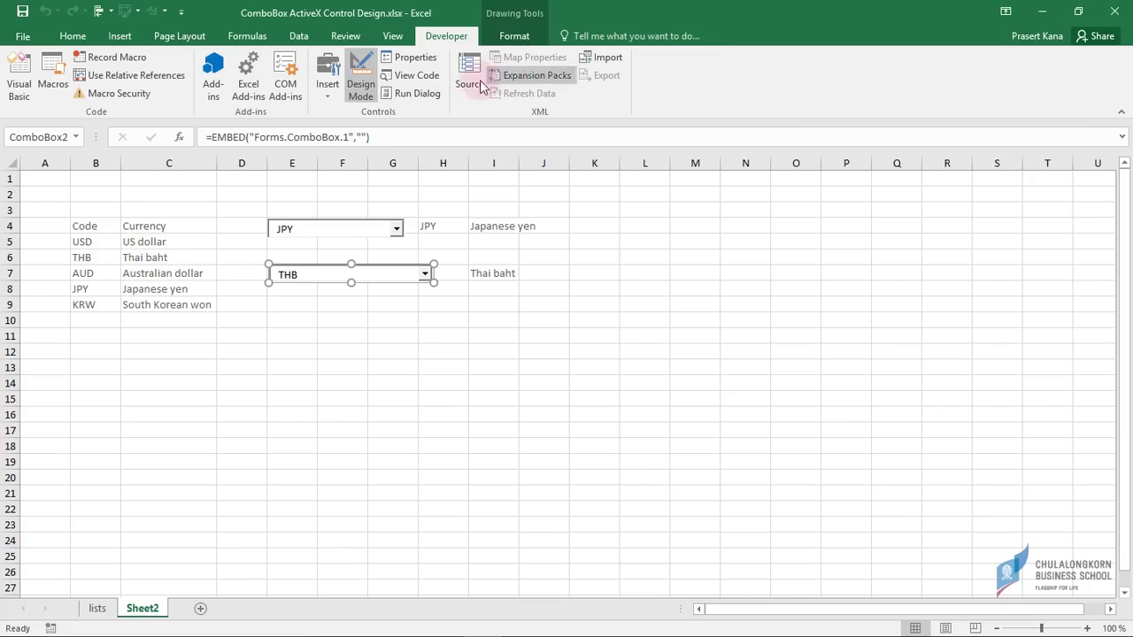
Step: Exit Design Mode and choose USD in ComboBox2 so I7 shows US dollar
left_click(360, 82)
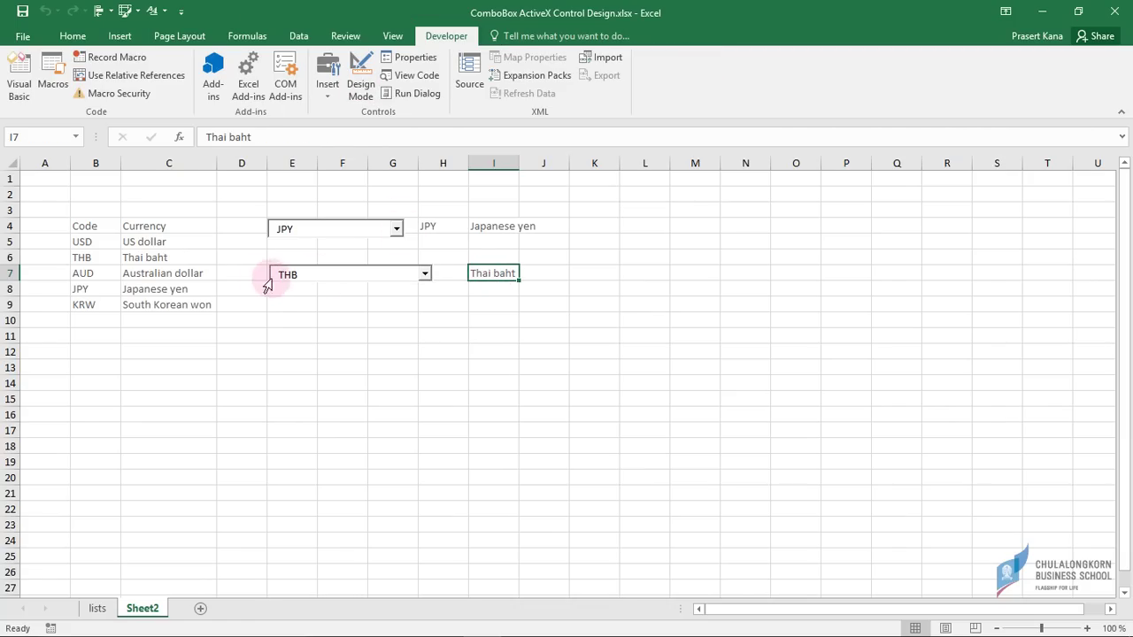
left_click(80, 260)
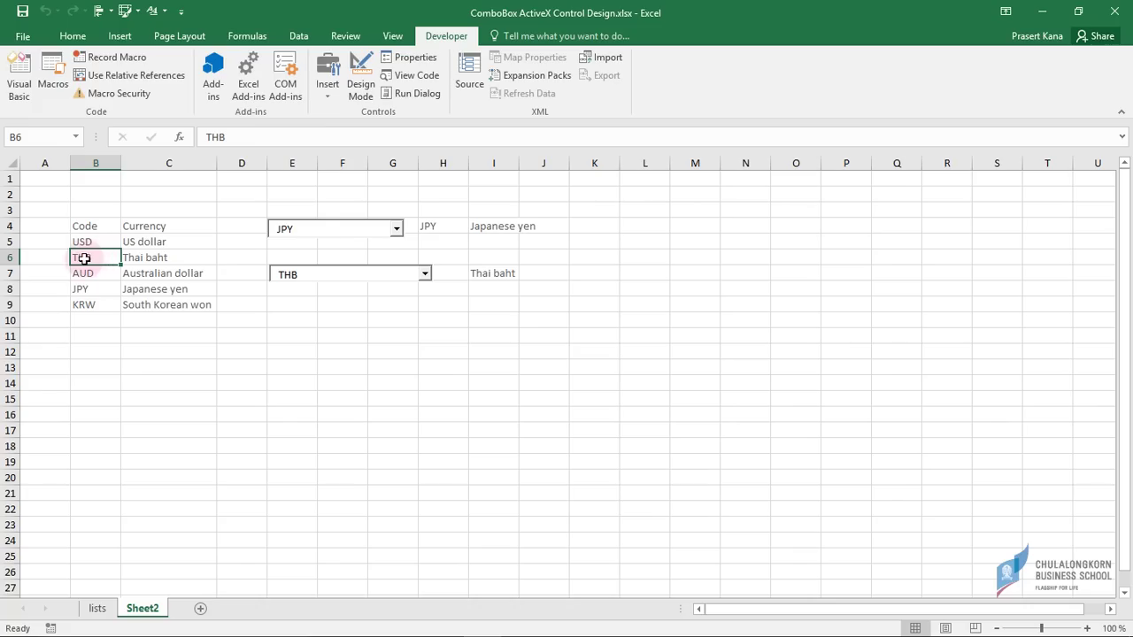
left_click(141, 258)
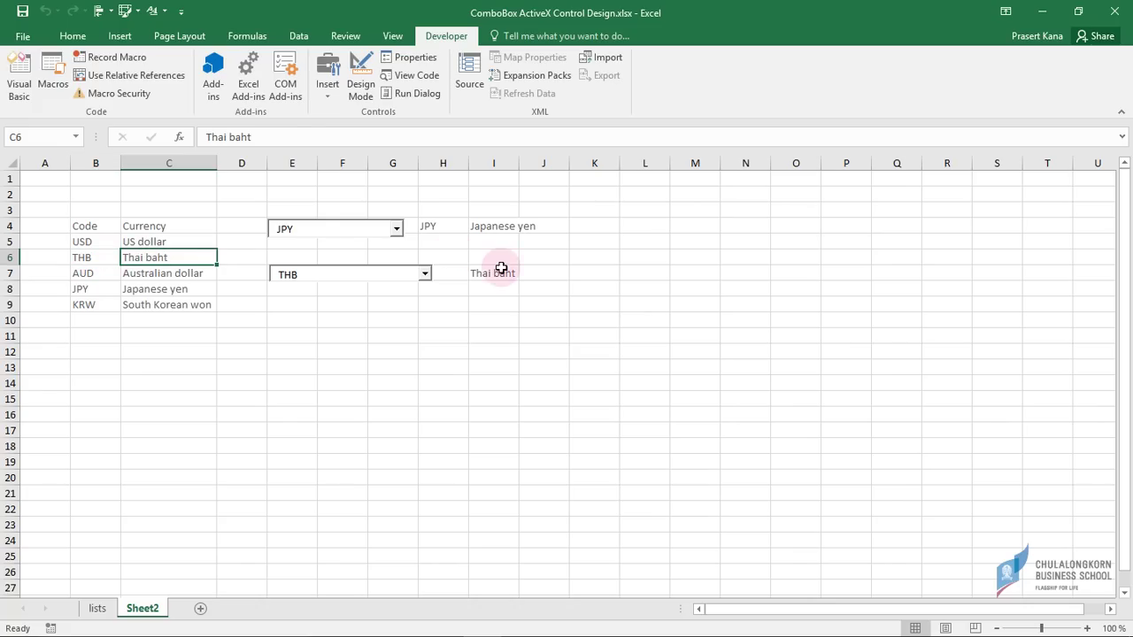
left_click(426, 276)
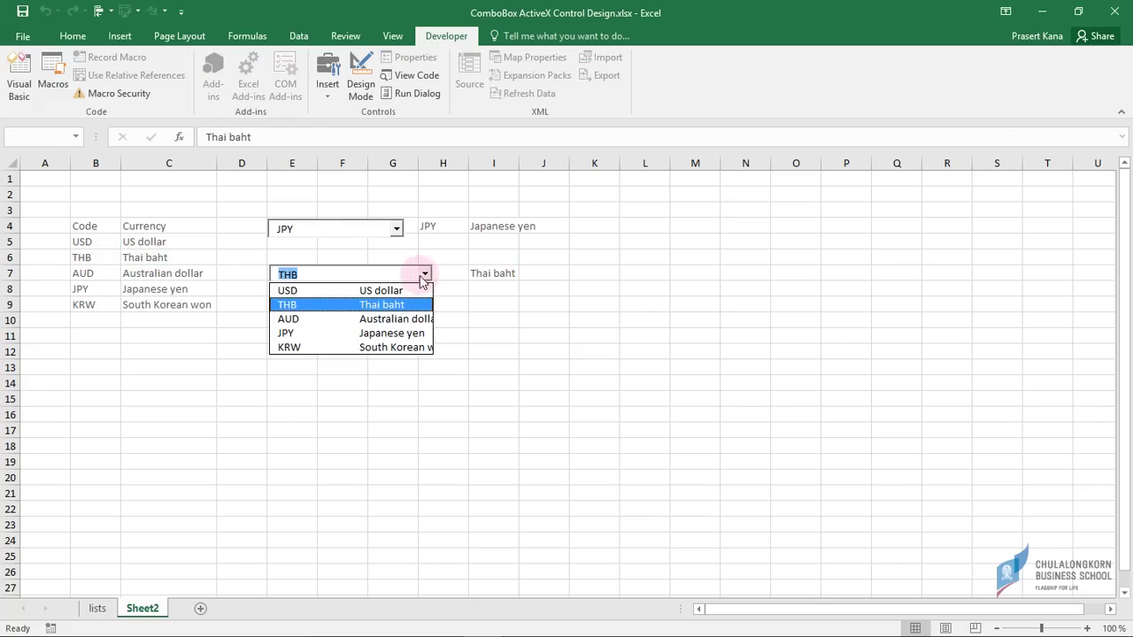
left_click(375, 289)
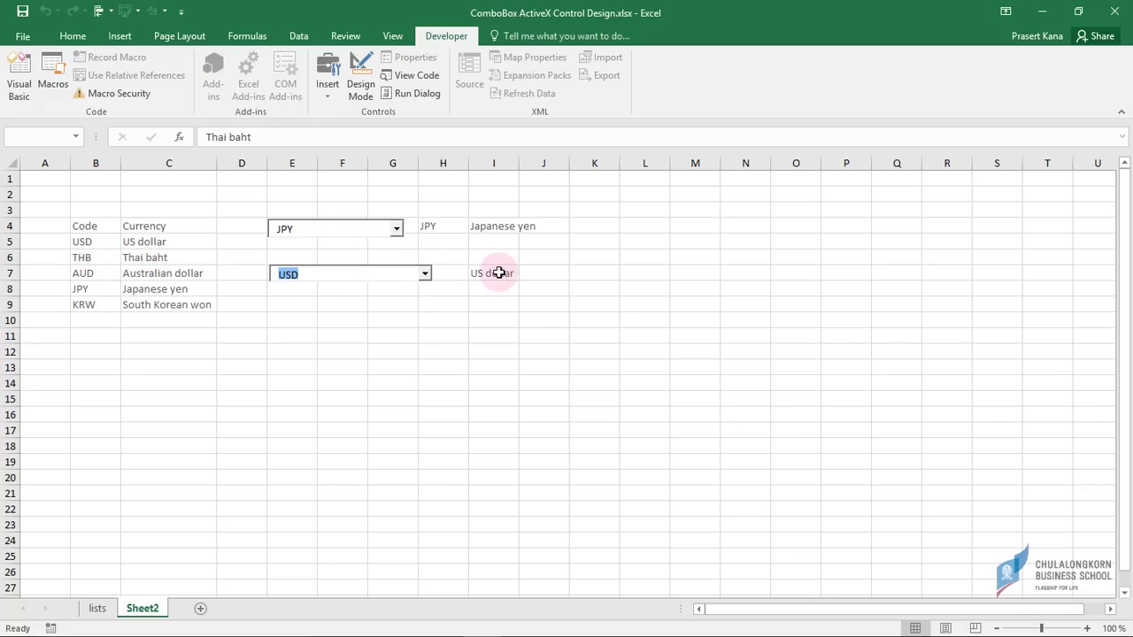
left_click(498, 272)
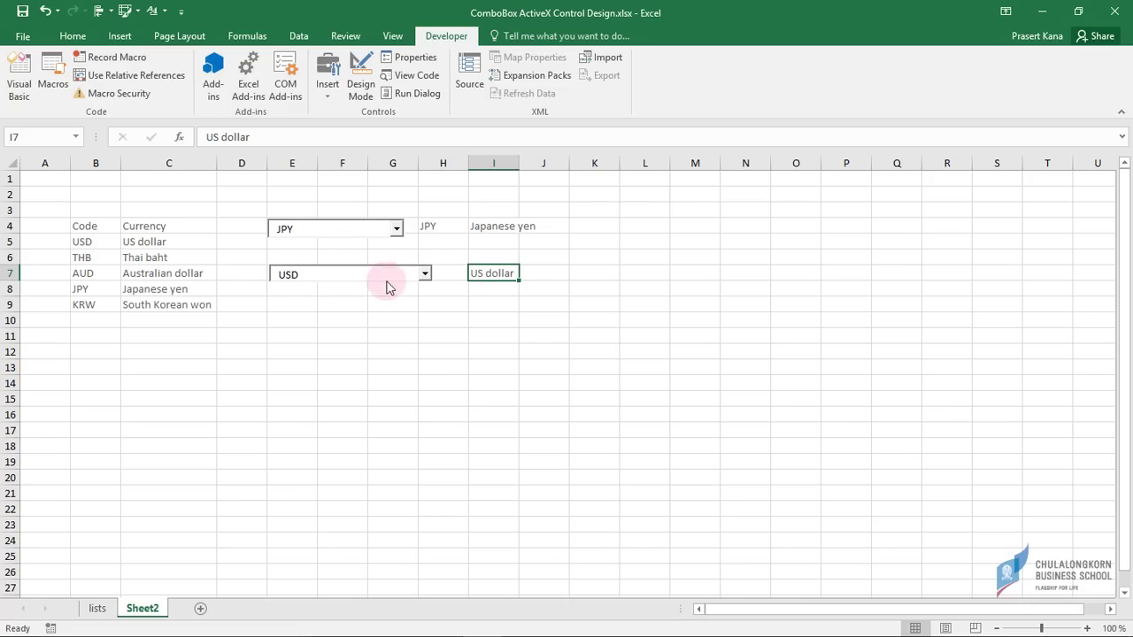
left_click(81, 243)
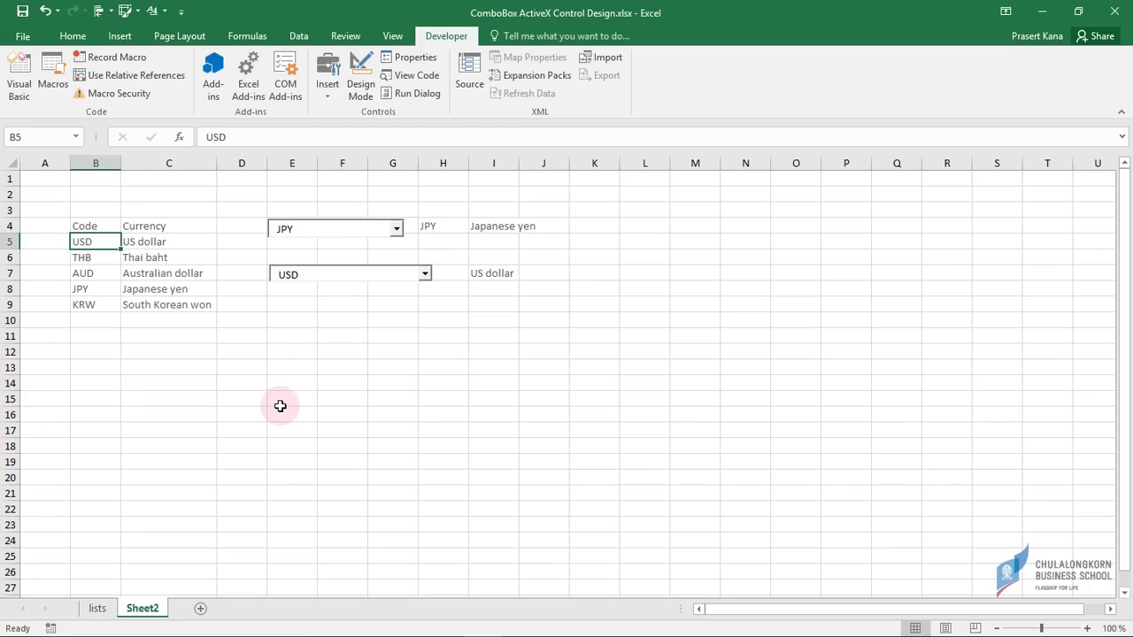
Step: On the lists sheet, pick Kanchanaburi, then Chaiyaphum, in the province combo box
left_click(97, 609)
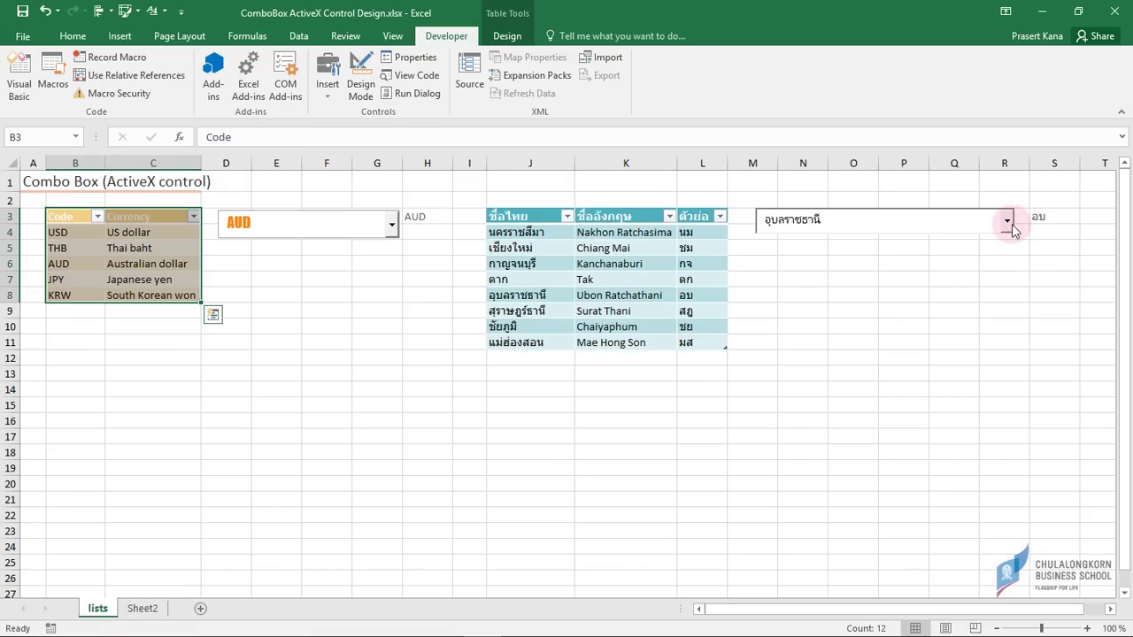
left_click(1006, 222)
left_click(903, 272)
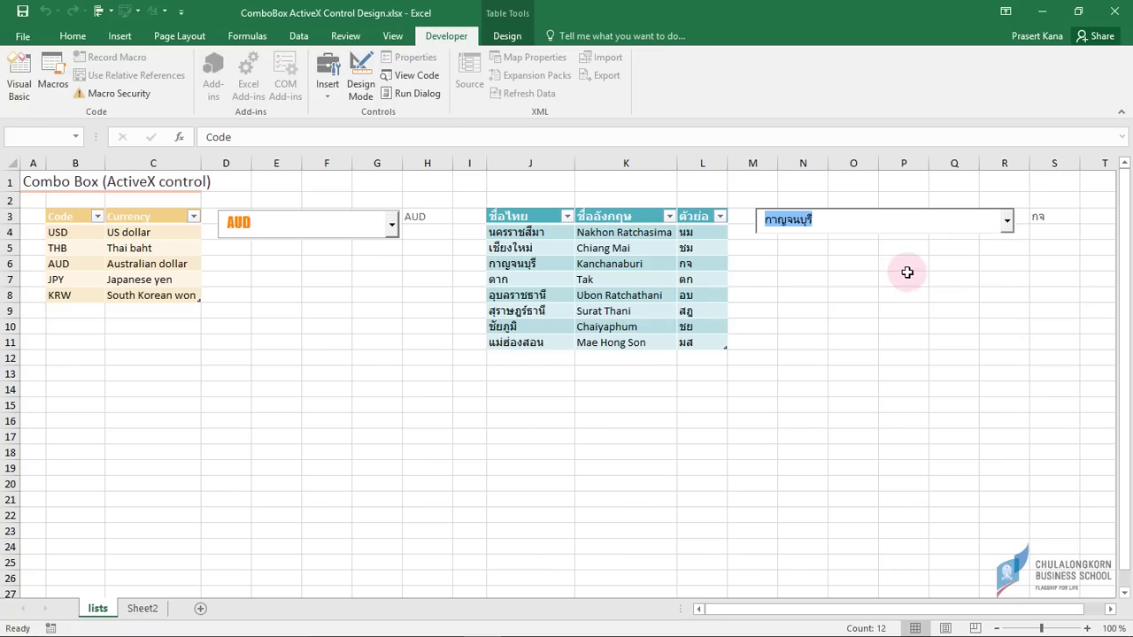
left_click(1006, 222)
left_click(879, 329)
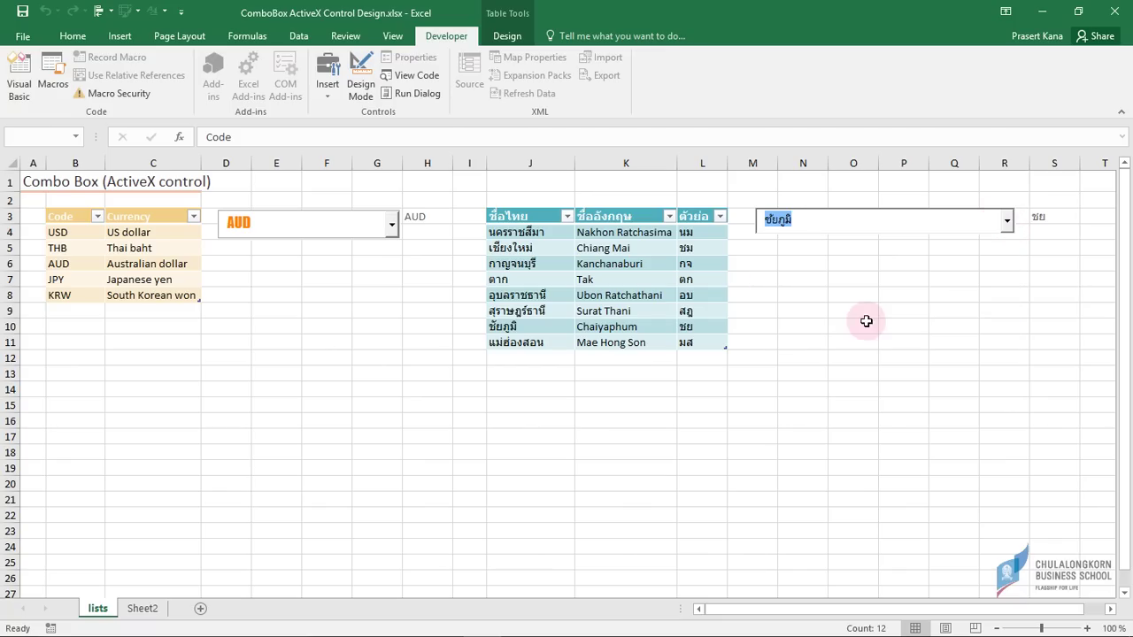
left_click(149, 609)
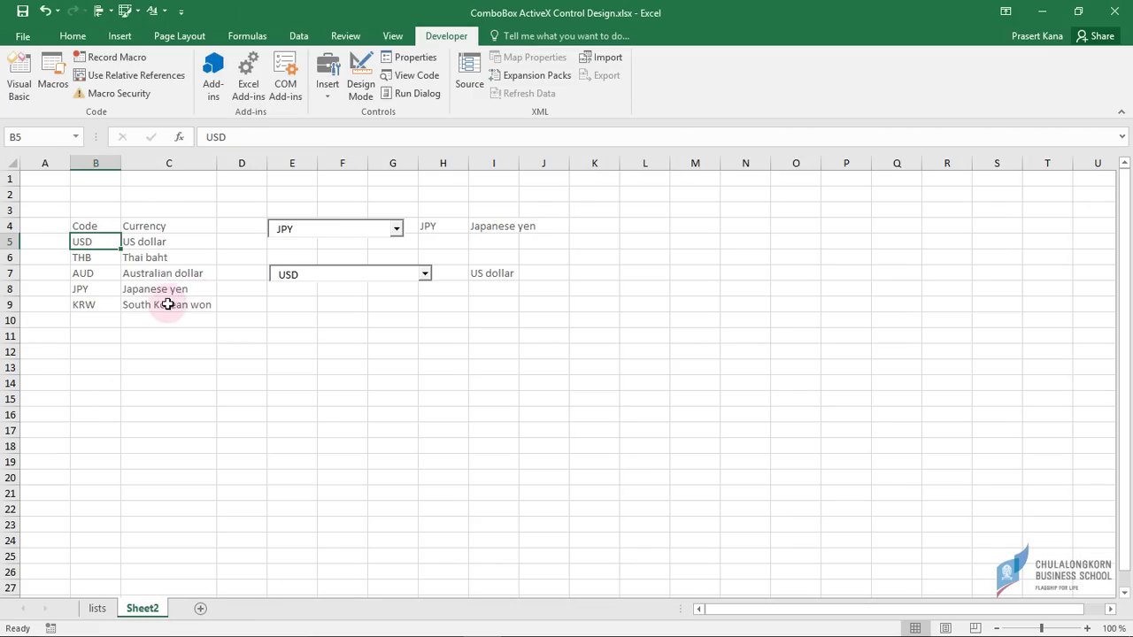
Step: Enter code EUR with the name Euro in row 10 of the currency list
left_click(425, 274)
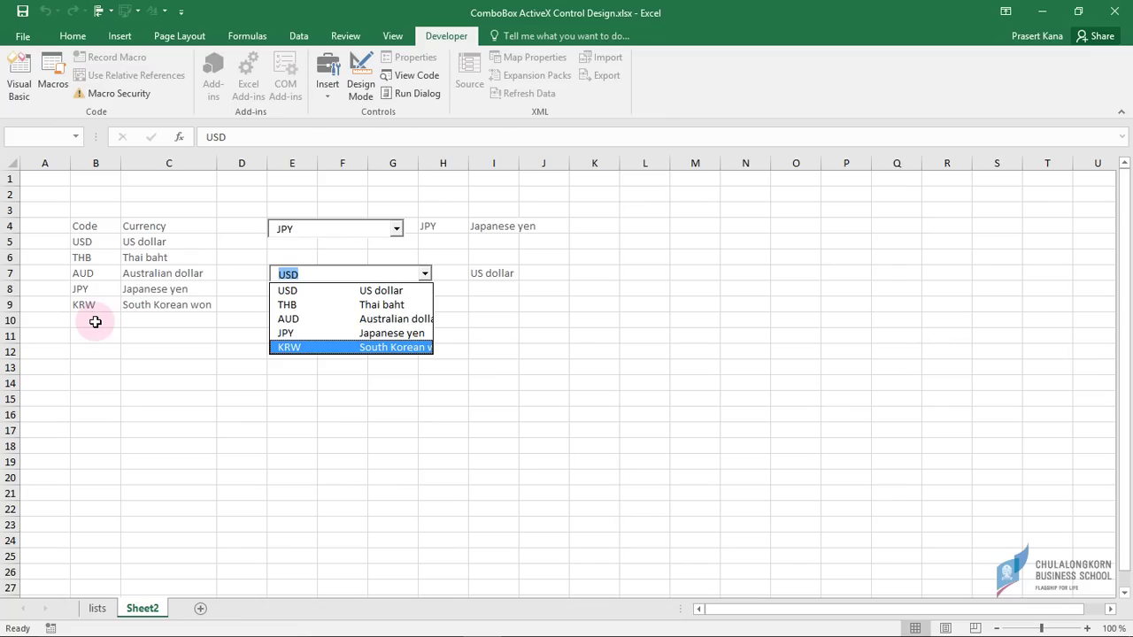
left_click(94, 321)
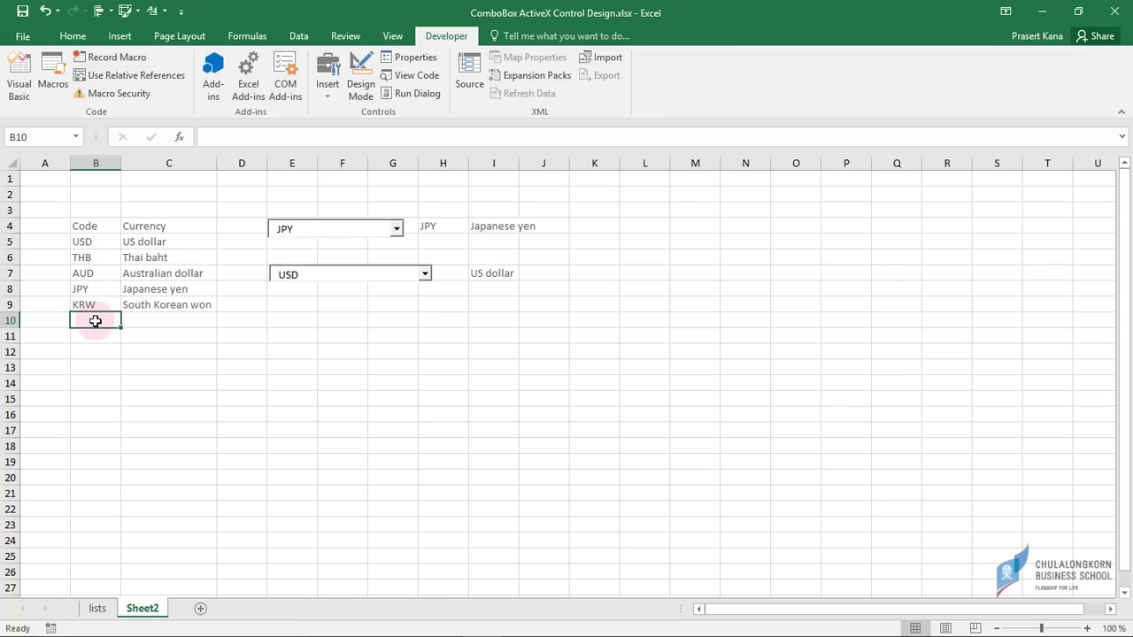
type("EUR")
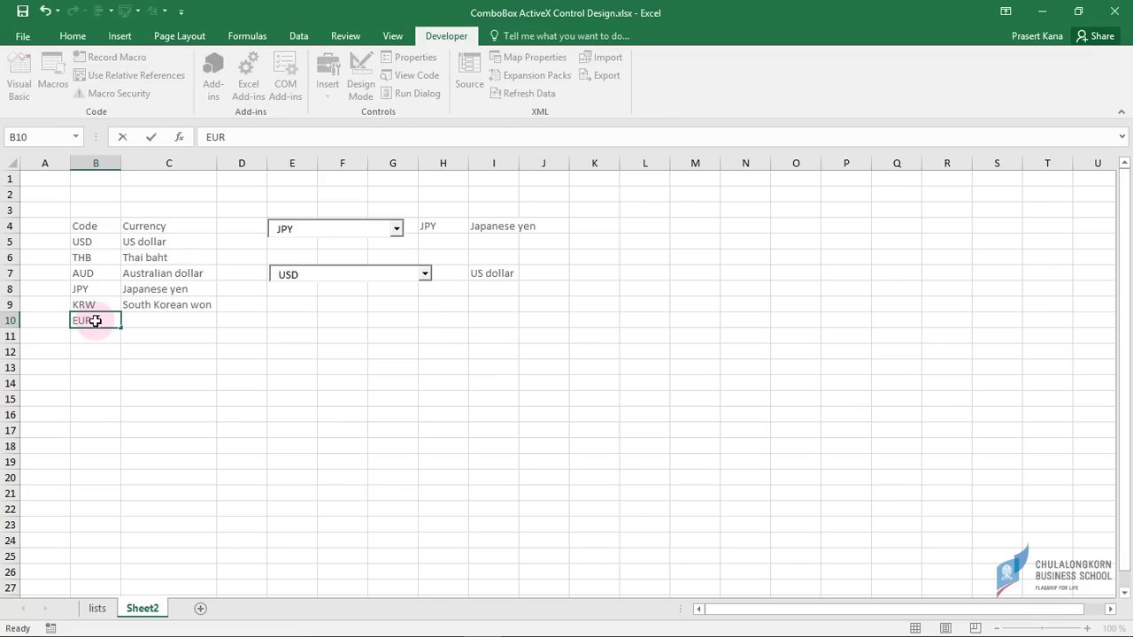
key("Tab")
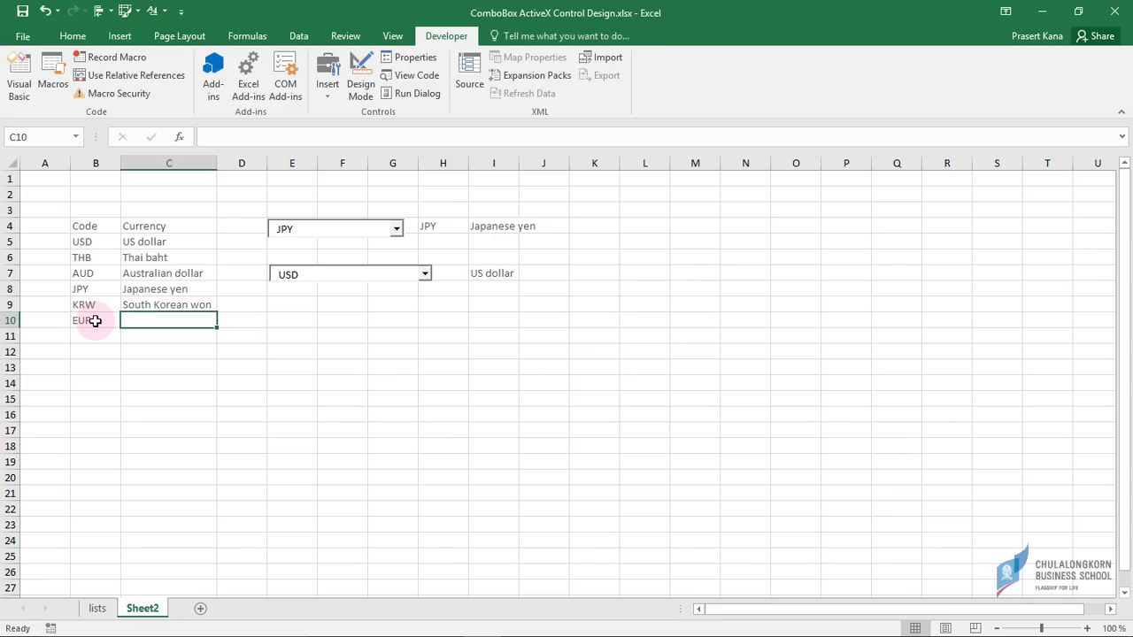
type("Euro")
key("Return")
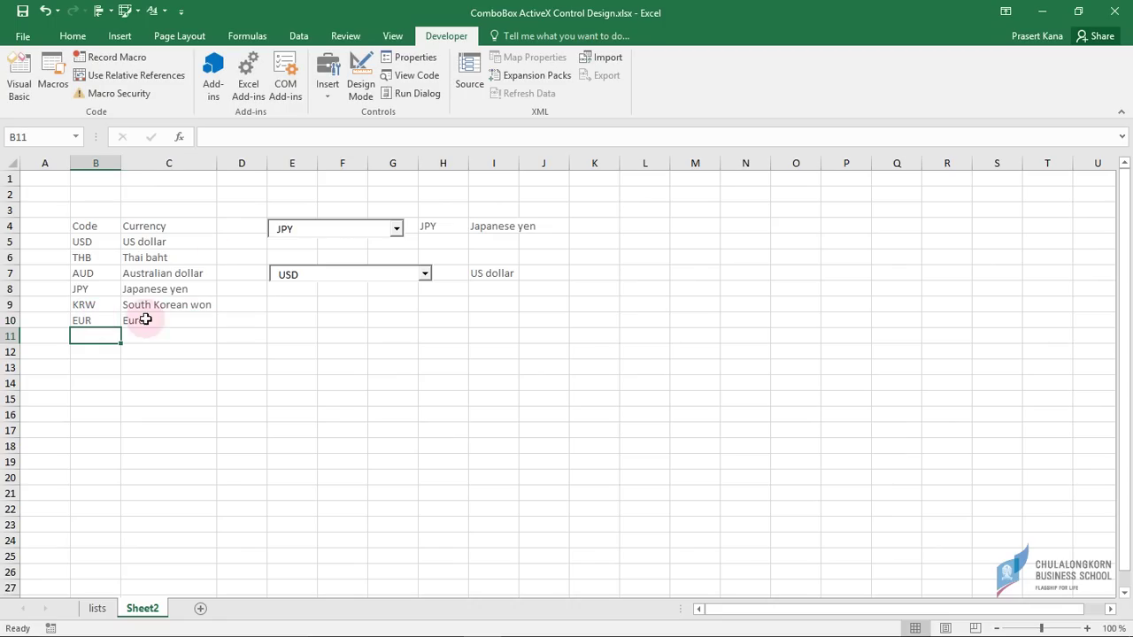
Step: Check whether both currency combo boxes list the new EUR entry
left_click(381, 232)
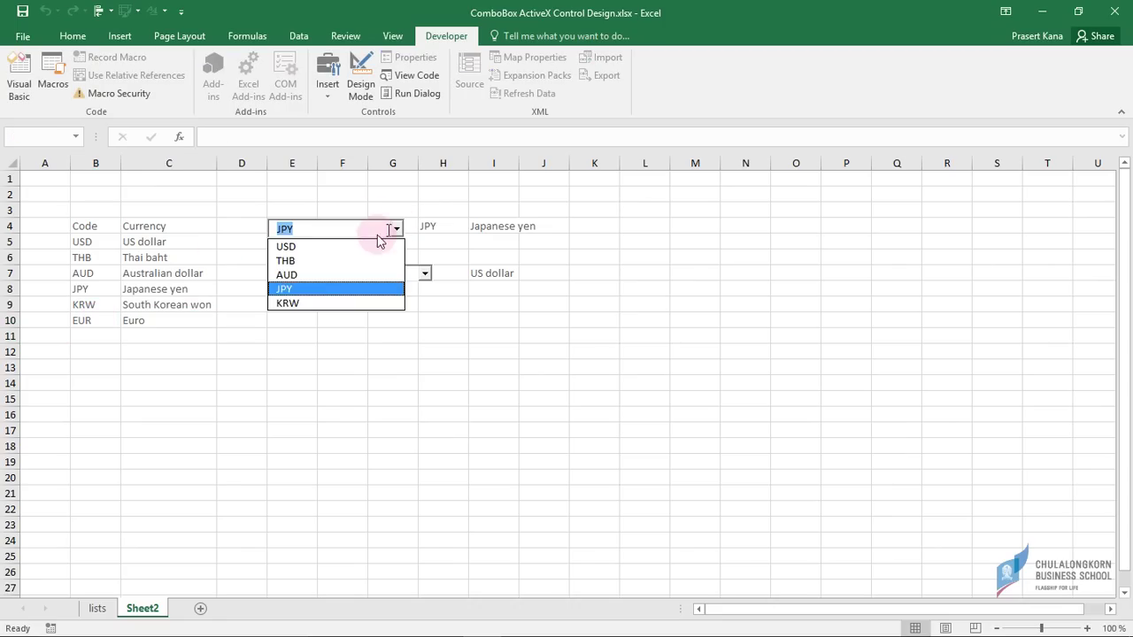
left_click(443, 320)
left_click(424, 273)
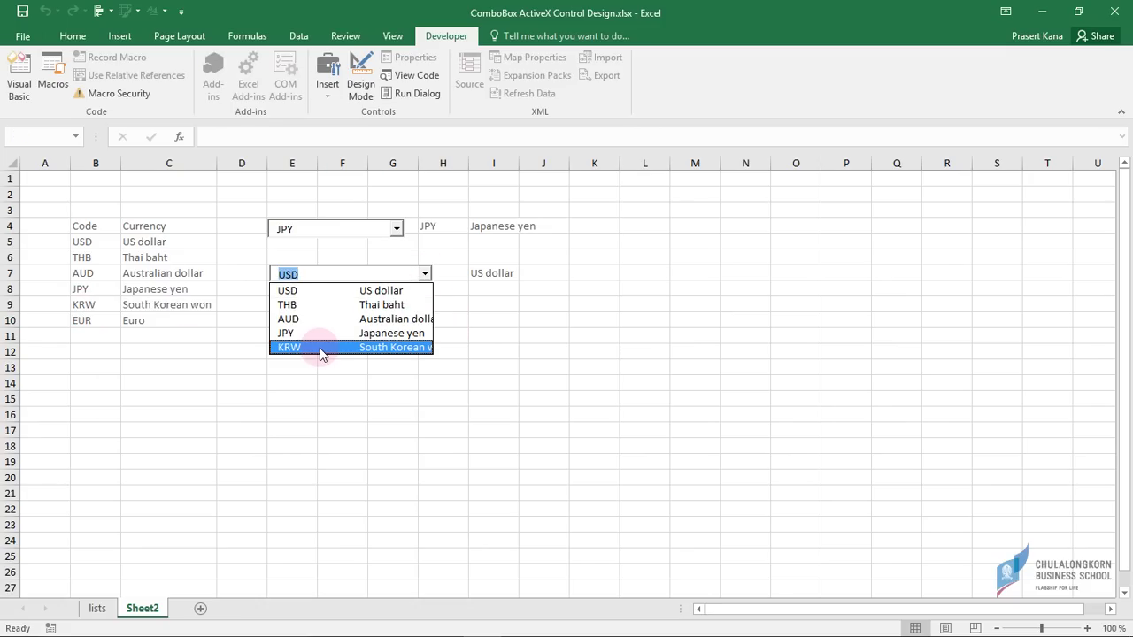
left_click(90, 320)
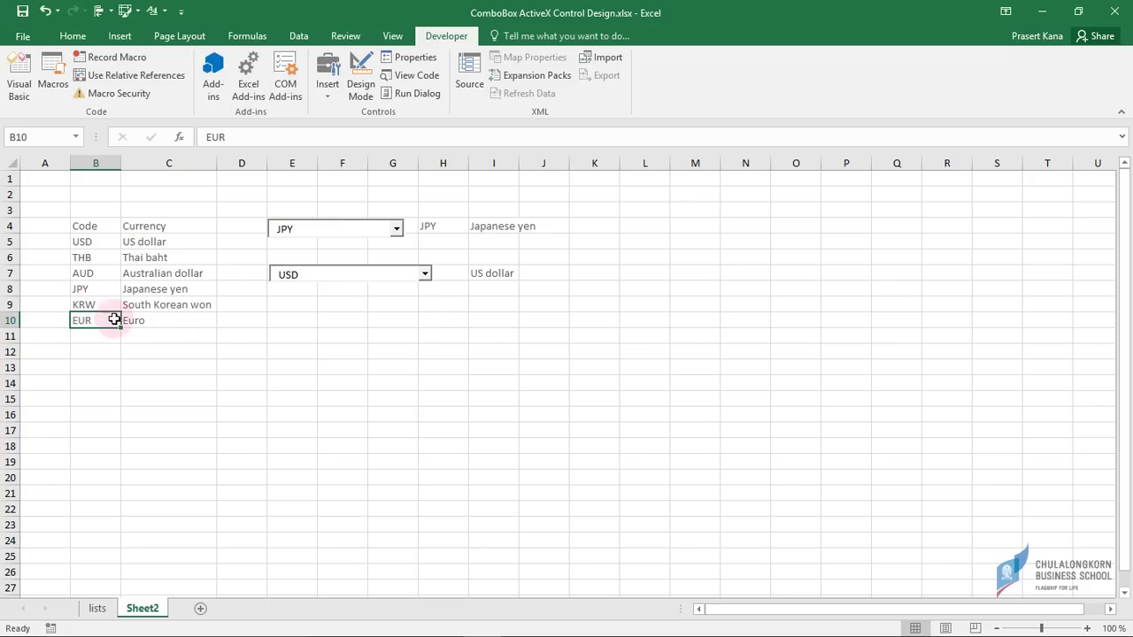
Step: Change the JPY combo box's ListFillRange from B5:B9 to B5:B10
left_click(360, 81)
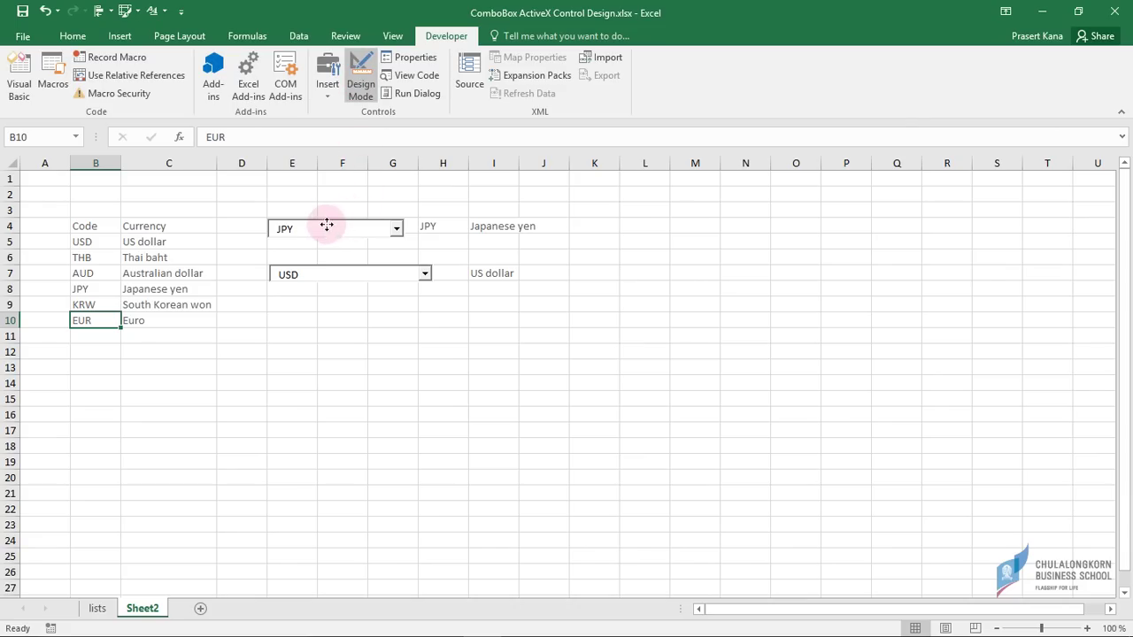
left_click(324, 227)
left_click(412, 58)
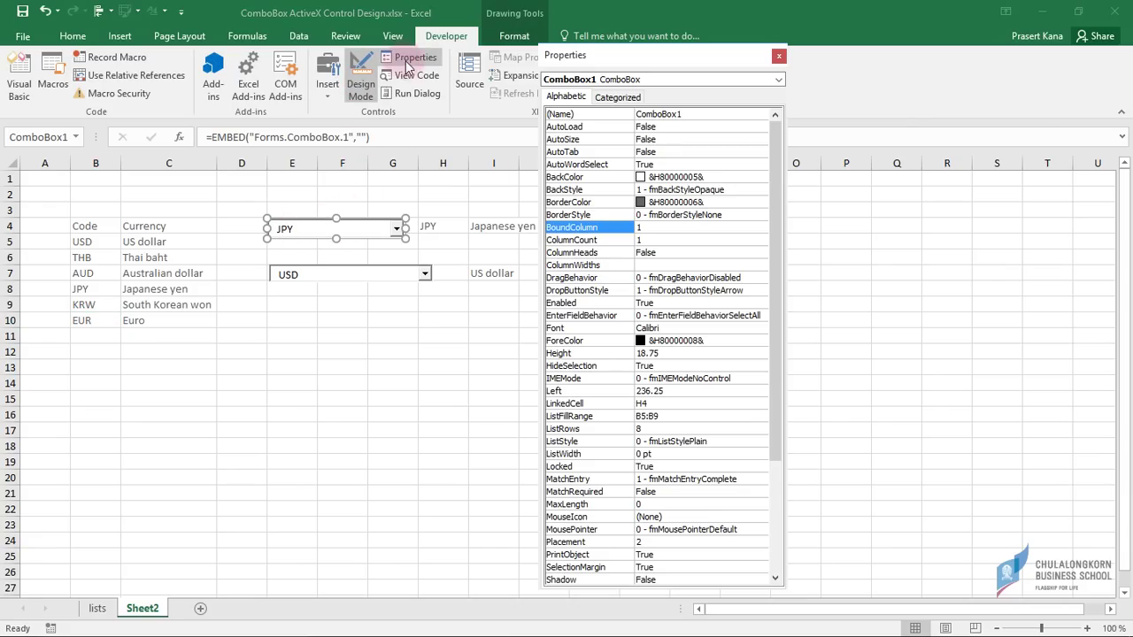
left_click(674, 415)
type("10")
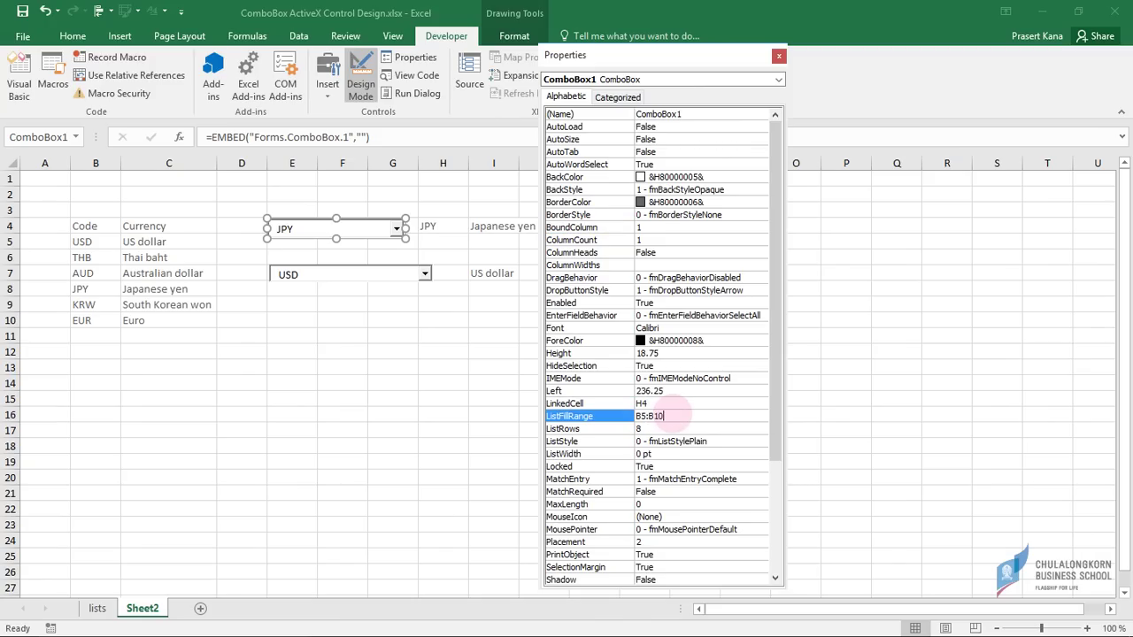
left_click(379, 351)
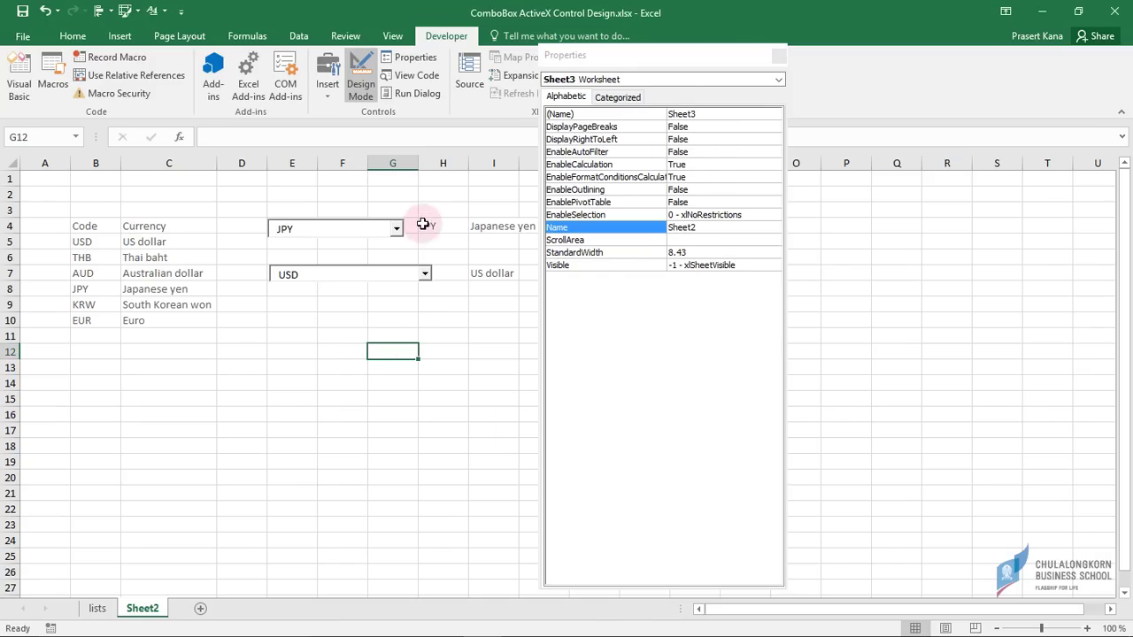
Step: Exit Design Mode and confirm EUR now appears in the JPY combo box list
left_click(360, 84)
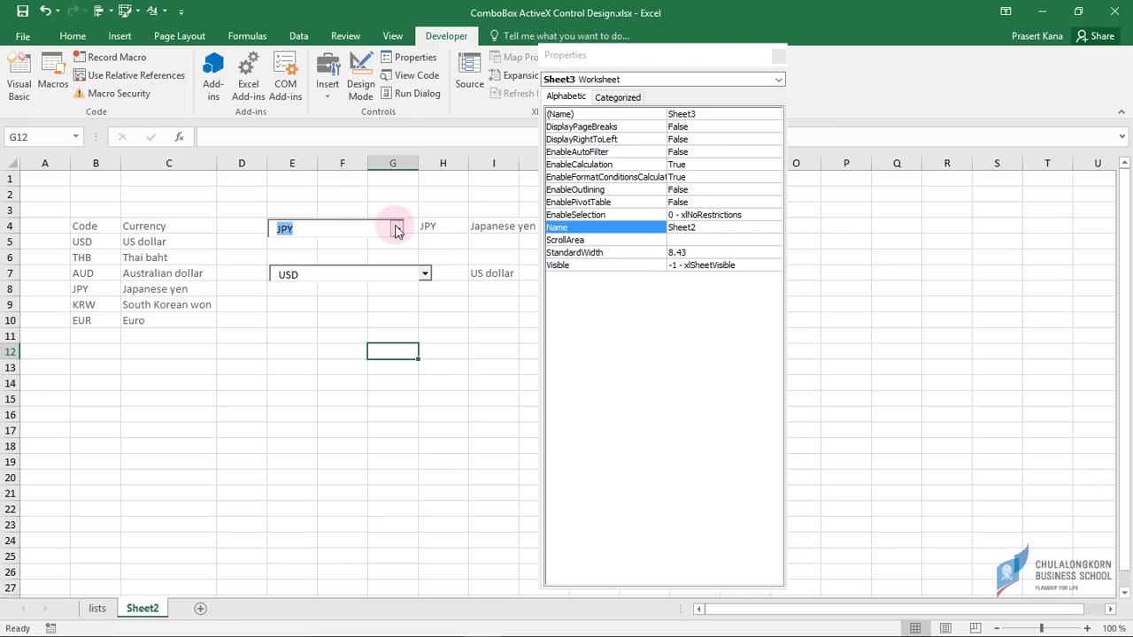
left_click(397, 229)
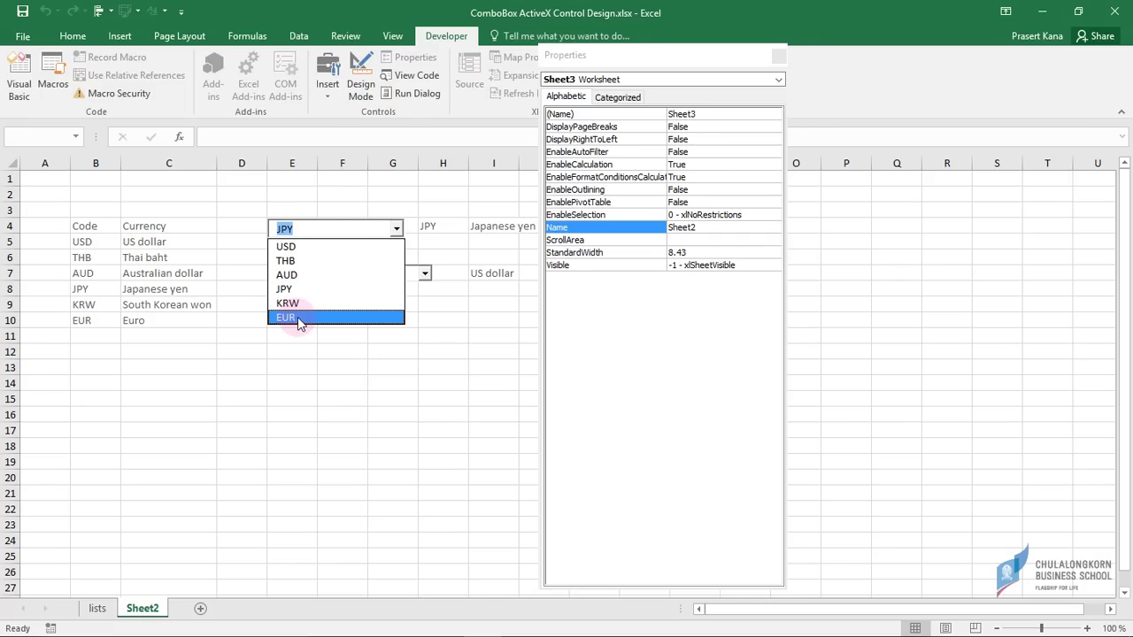
left_click(453, 323)
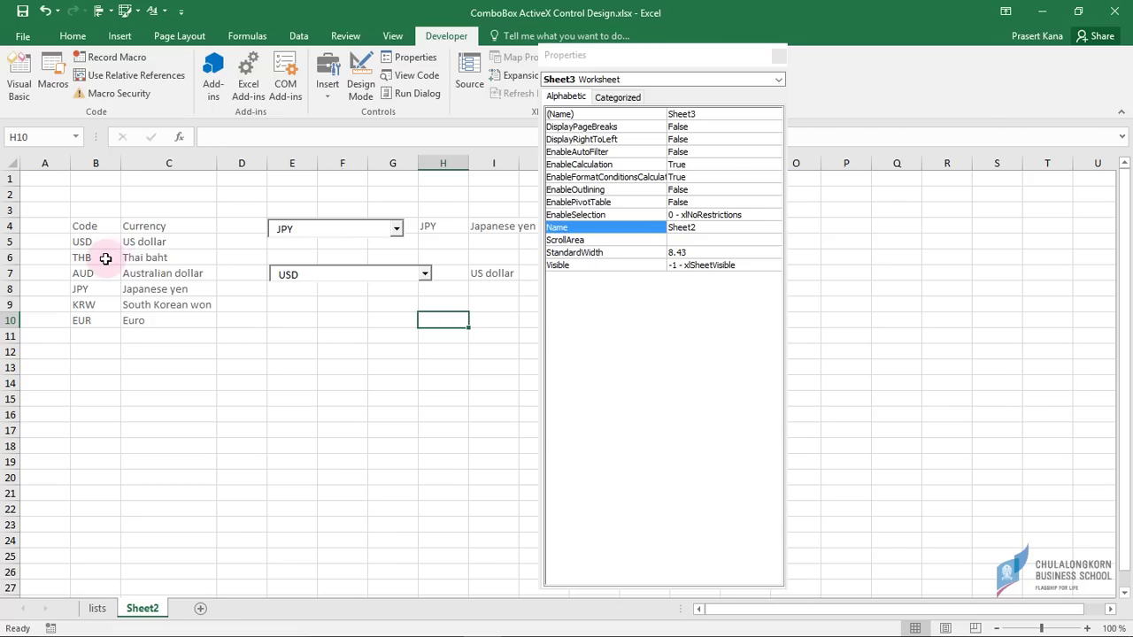
Step: Convert the Code/Currency list in B4:C10 into a table with a header row
left_click(106, 257)
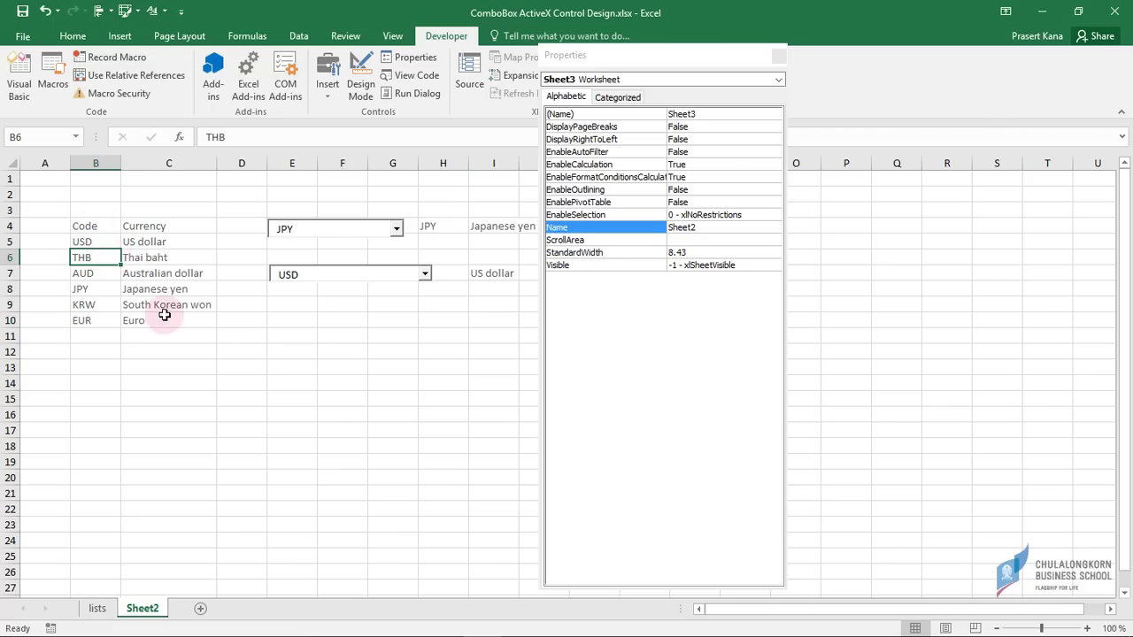
left_click(120, 39)
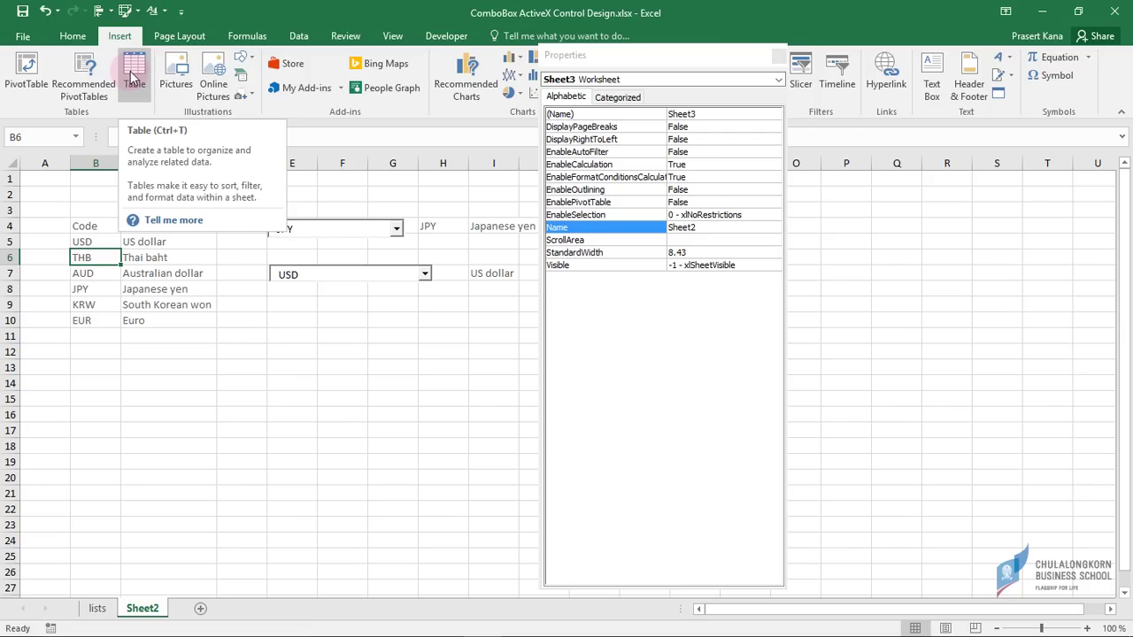
left_click(133, 78)
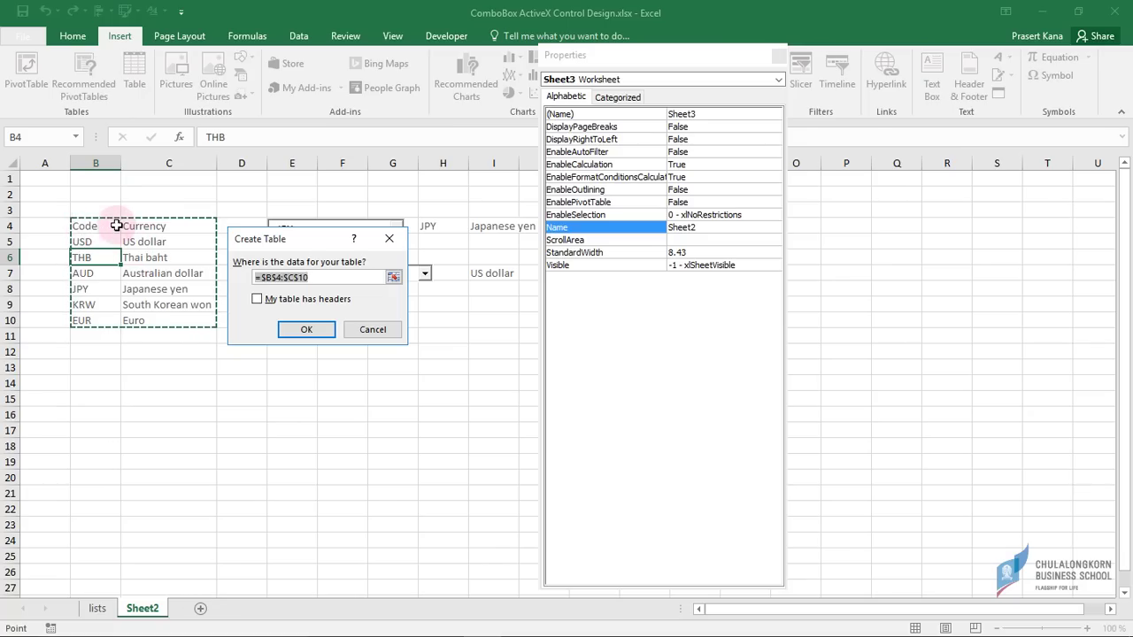
left_click(258, 299)
left_click(306, 330)
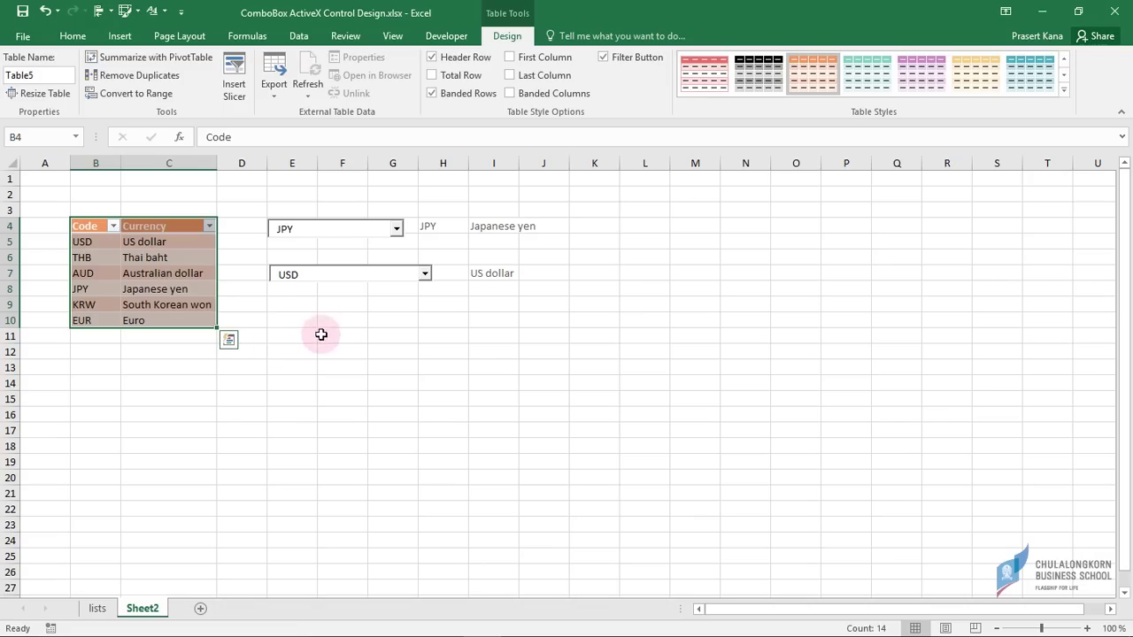
left_click(170, 271)
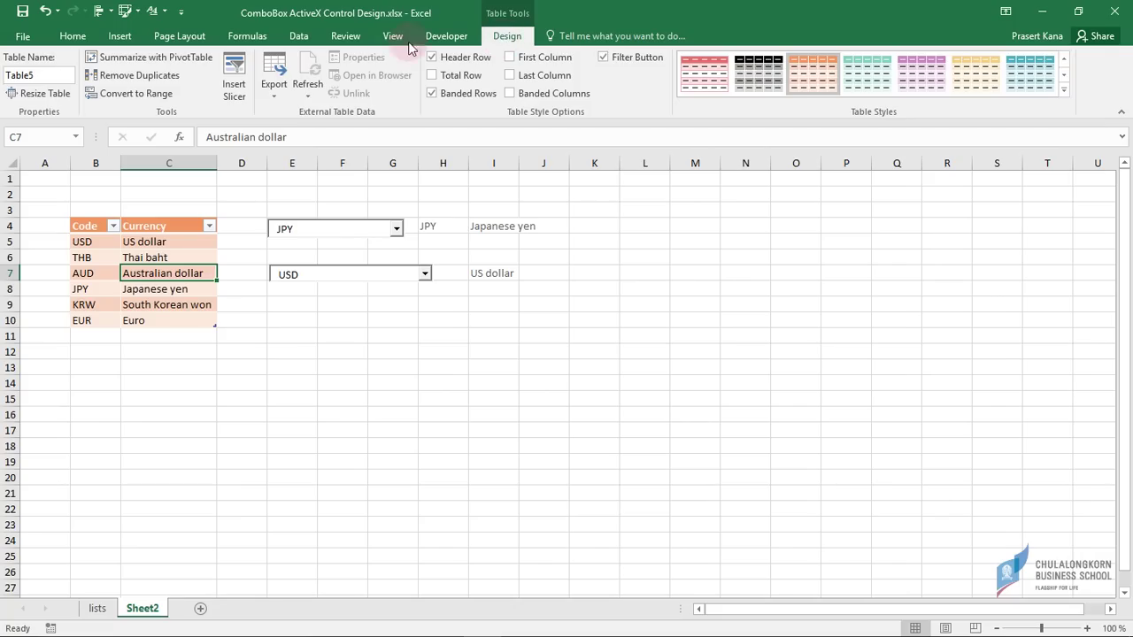
left_click(446, 35)
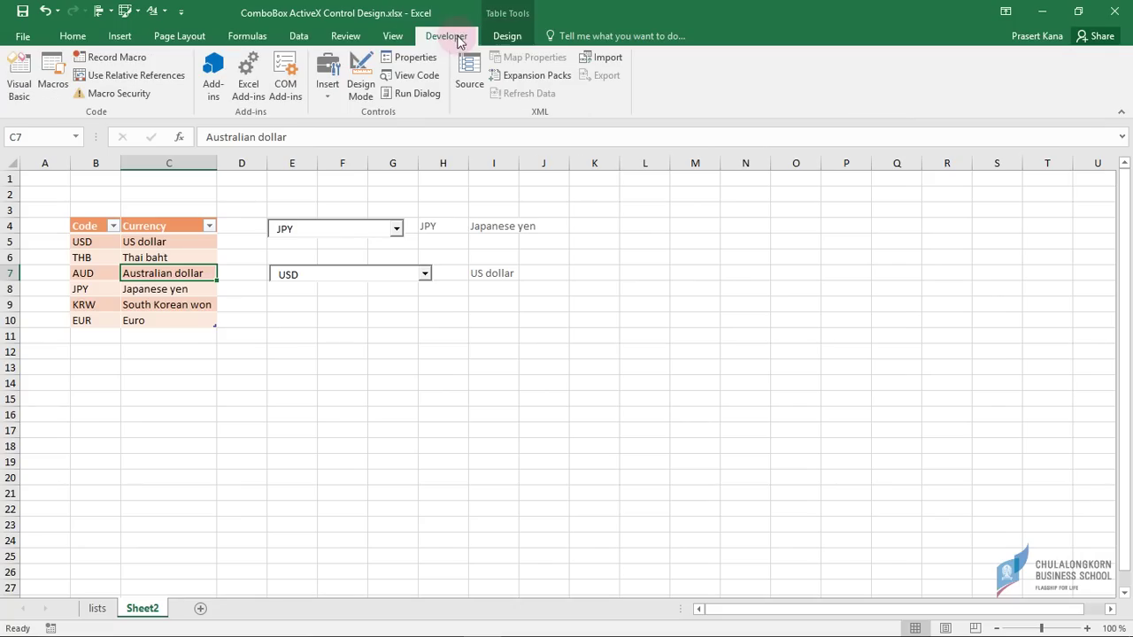
Step: Draw a new ActiveX combo box in row 10 below the USD one
left_click(360, 82)
left_click(327, 96)
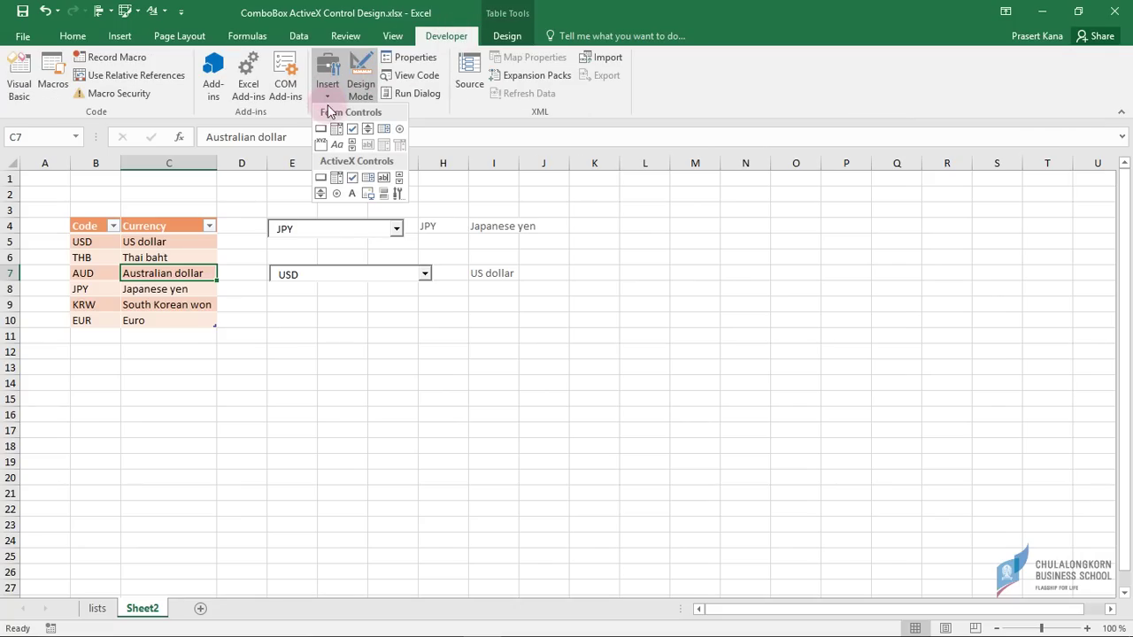
left_click(337, 177)
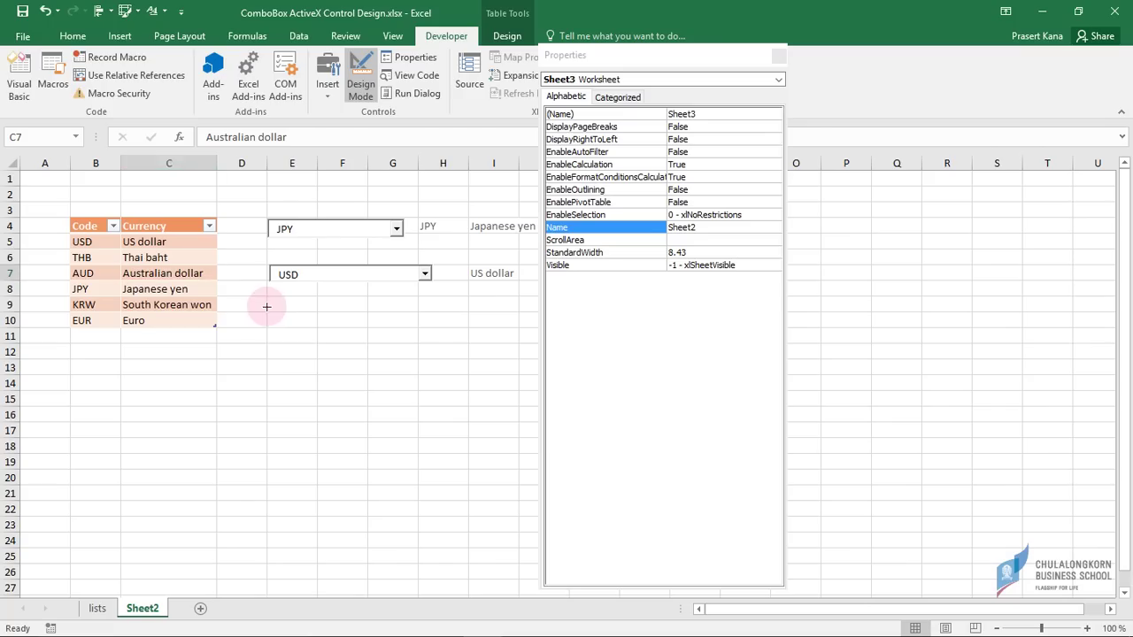
left_click_drag(267, 307, 430, 325)
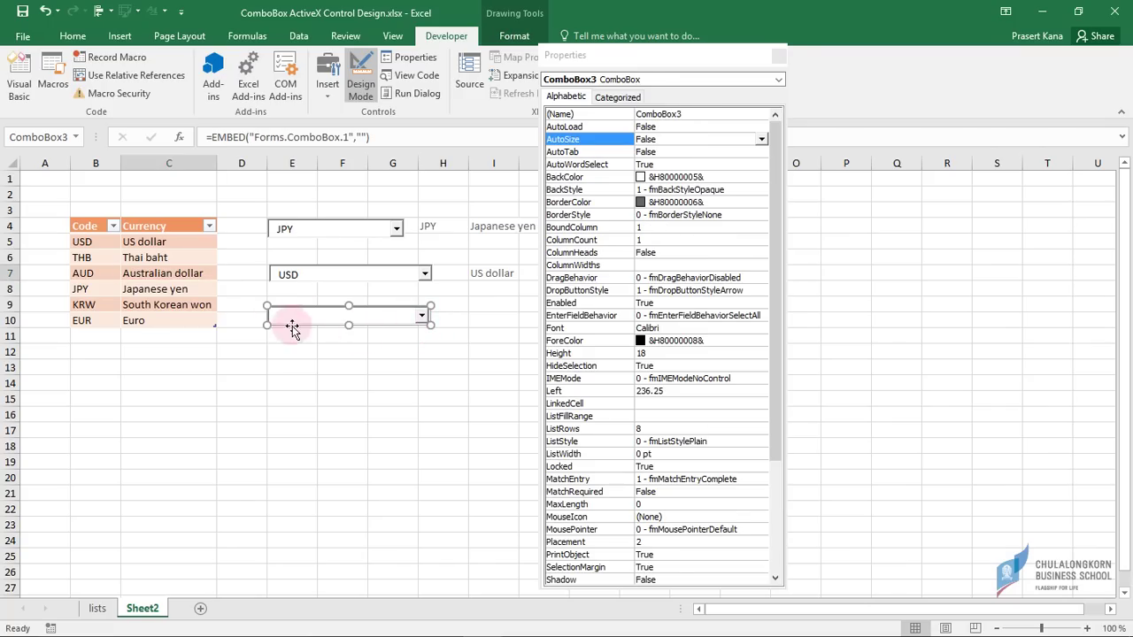
Step: Set ComboBox3's LinkedCell to I10, ListFillRange to B5:C10 and ColumnCount to 2
left_click(665, 403)
type("I10")
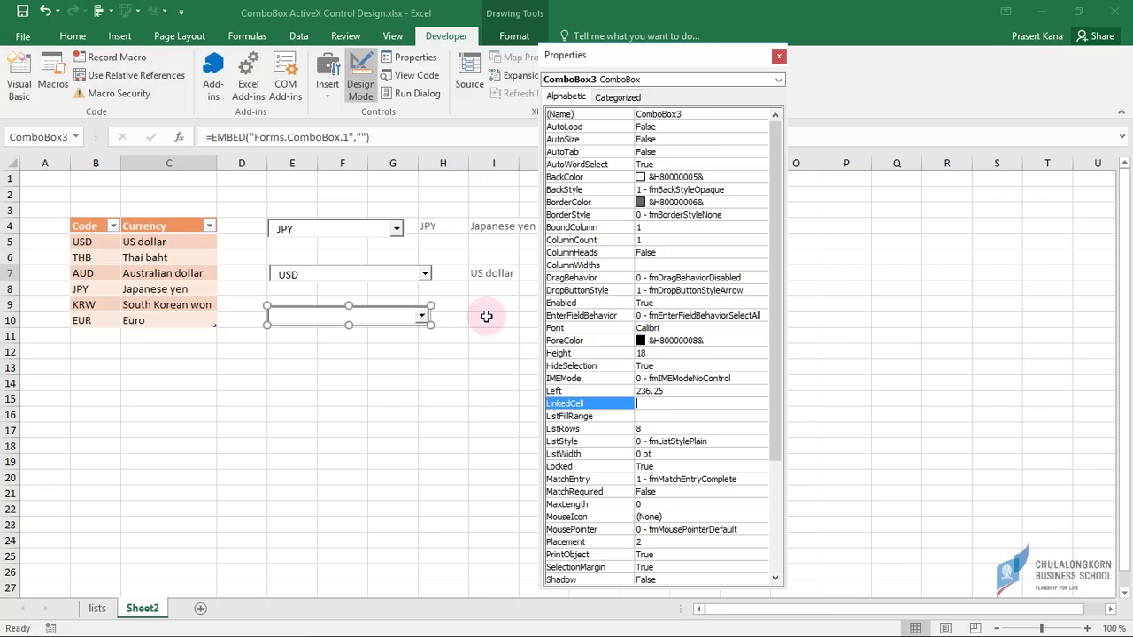
left_click(685, 413)
type("B5:C10")
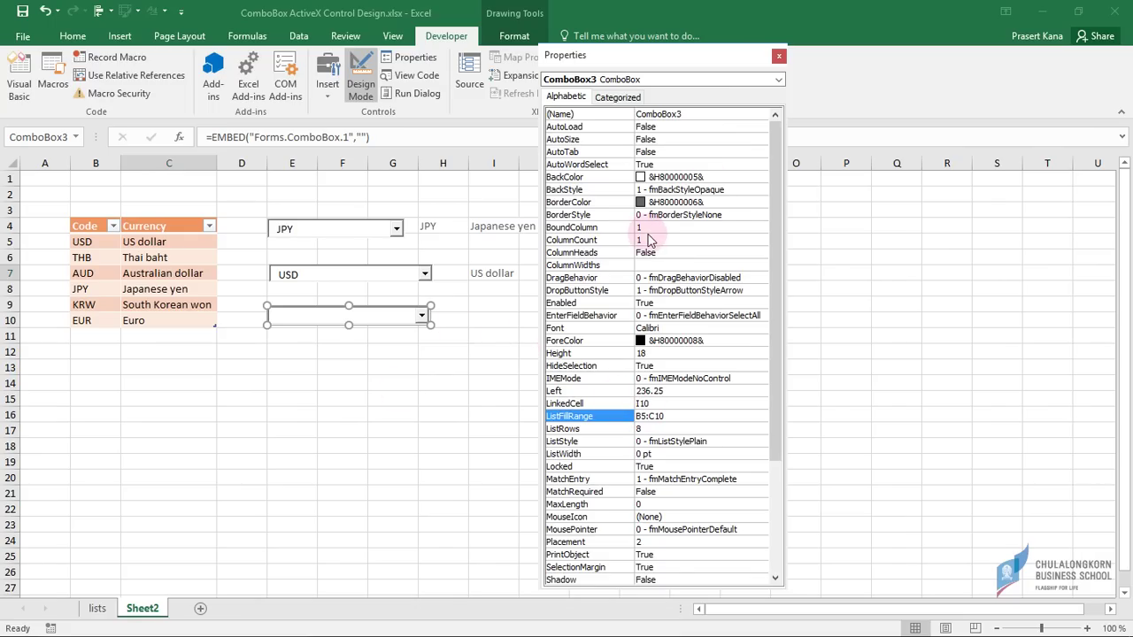
left_click(650, 240)
type("2")
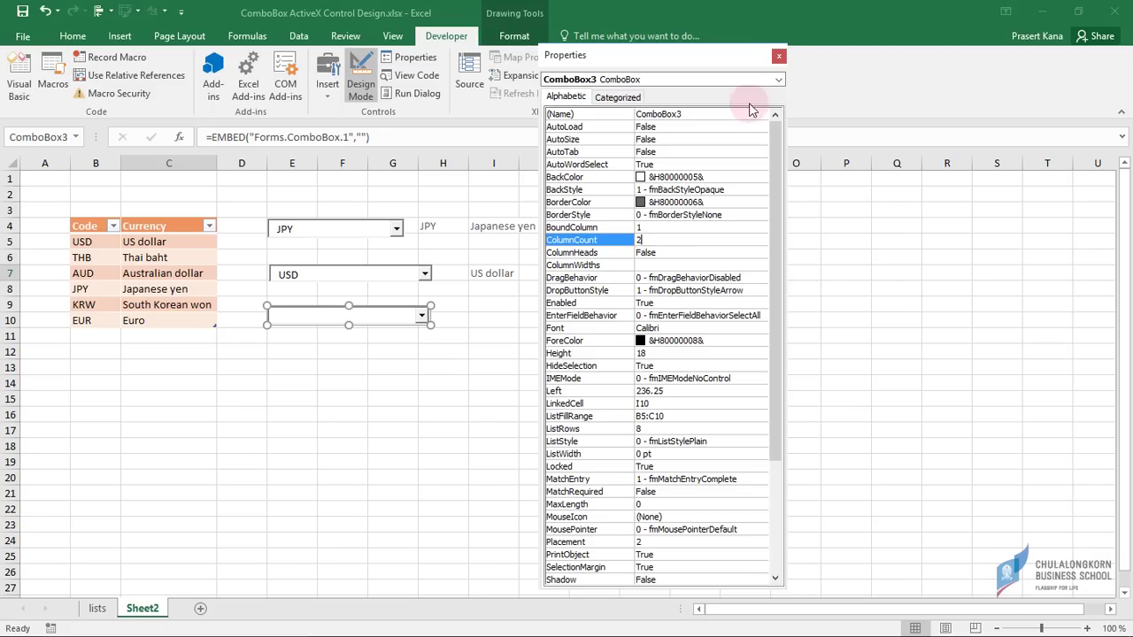
left_click(779, 57)
Step: Add code CHF with the name Swiss france in row 11 of the currency table
left_click(360, 84)
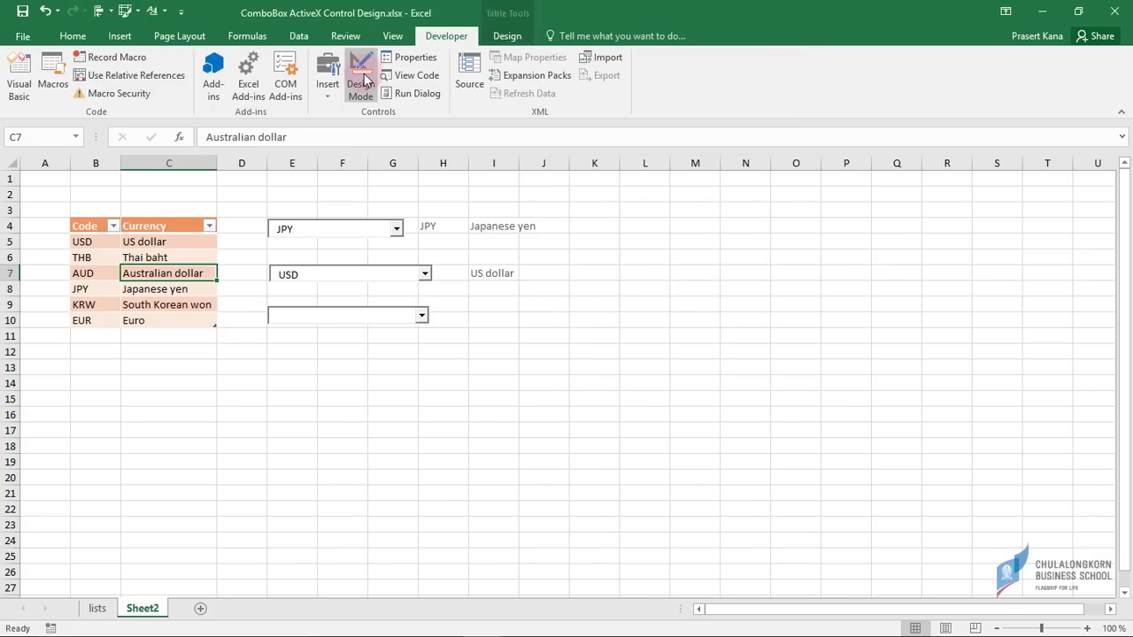
left_click(421, 315)
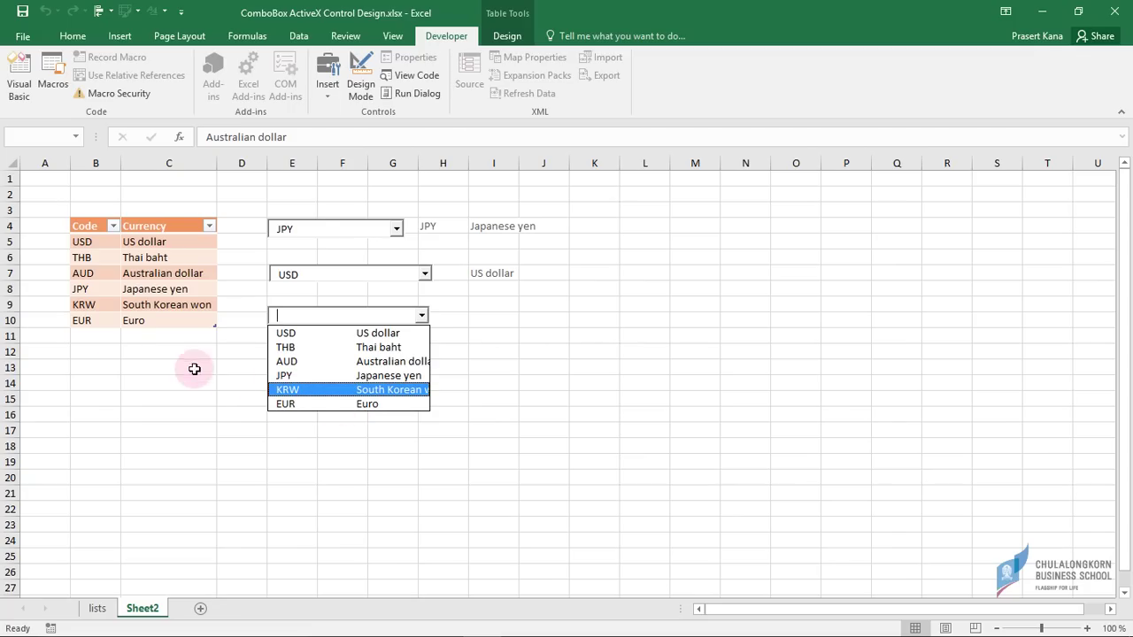
left_click(104, 338)
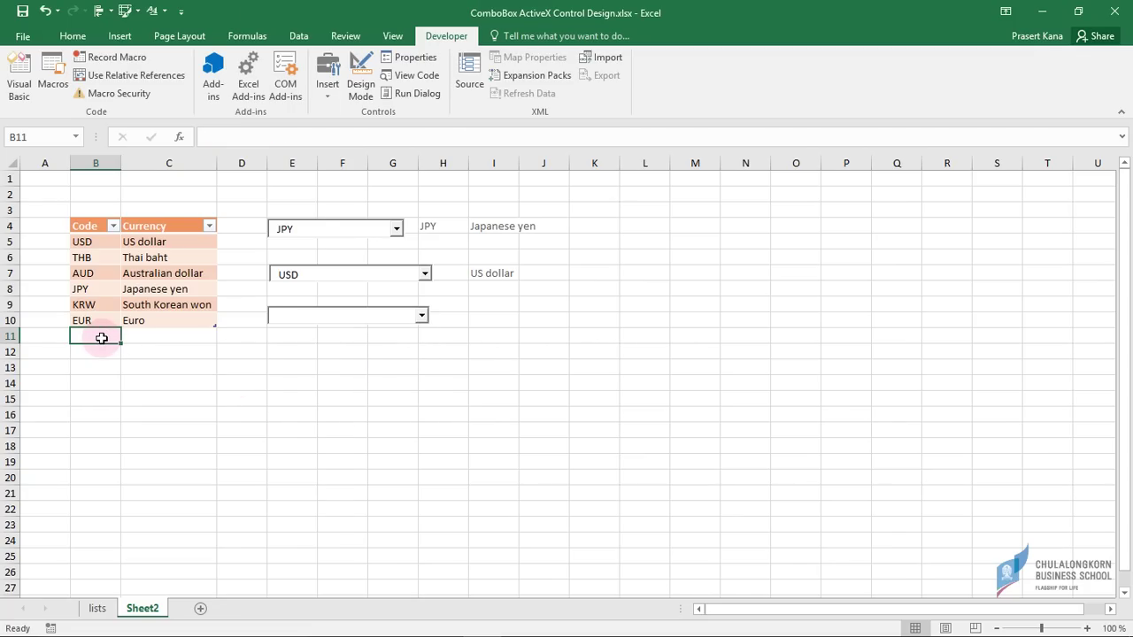
type("CHF")
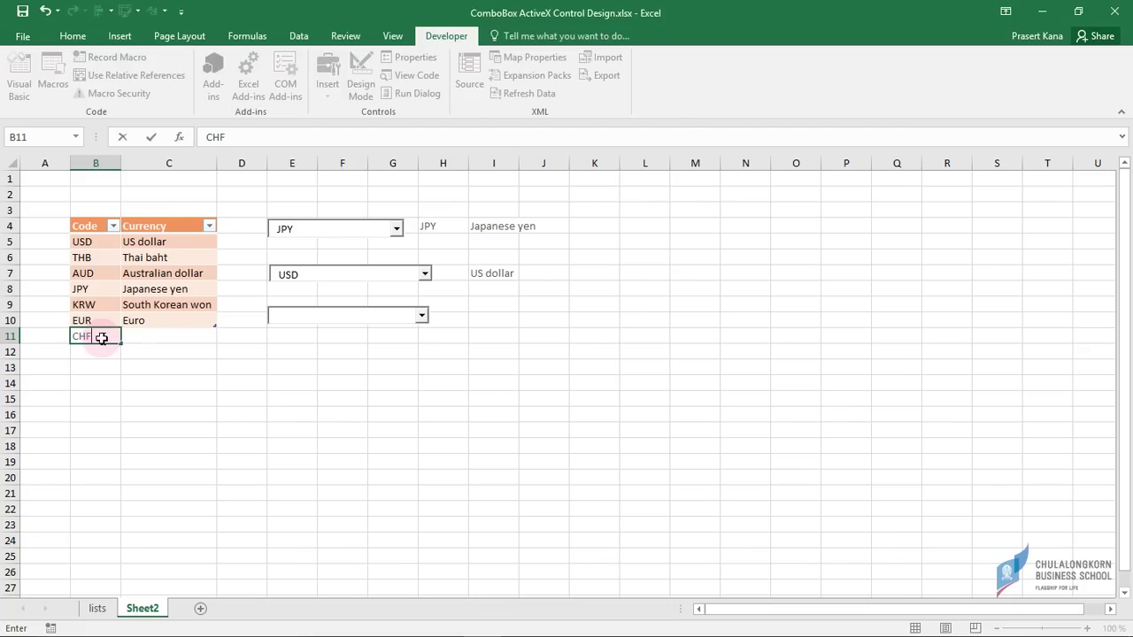
key("Tab")
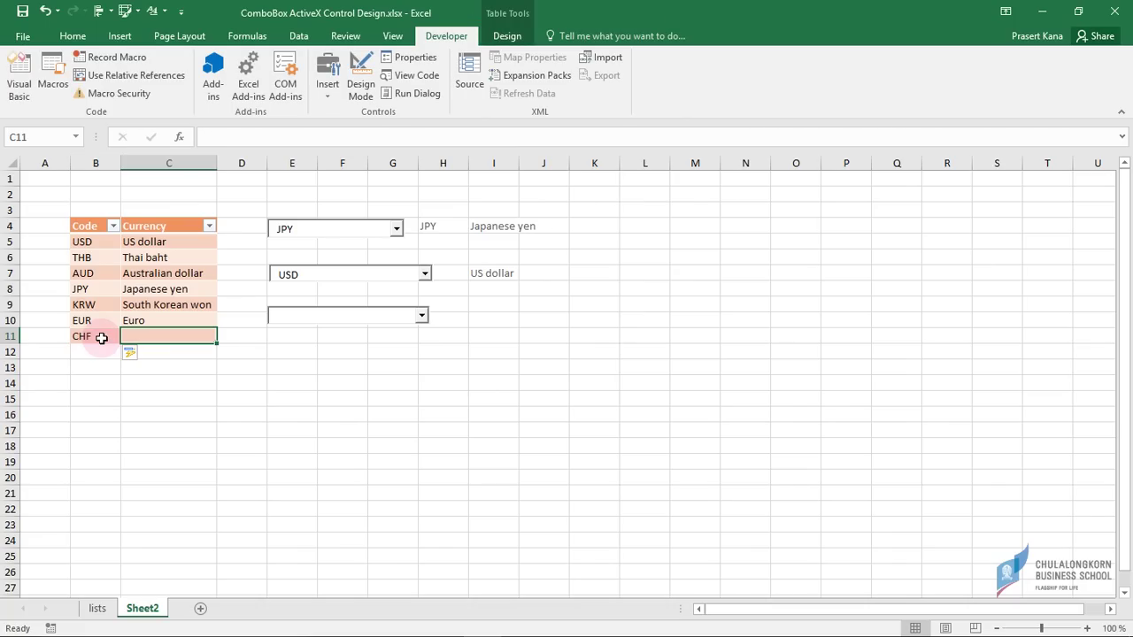
type("Swiss france")
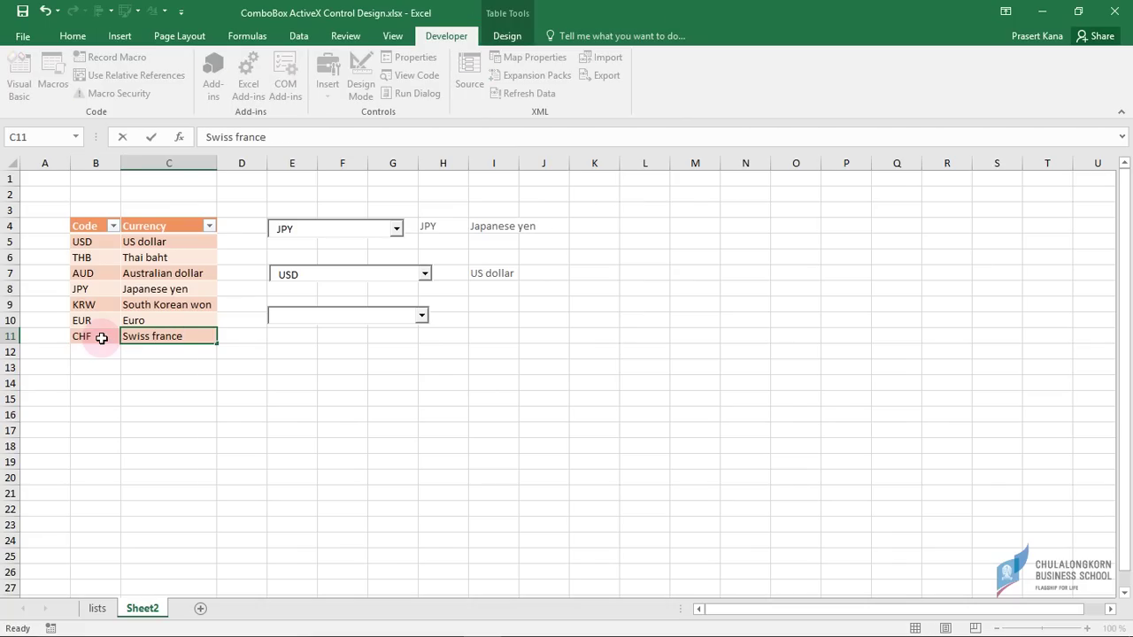
key("Return")
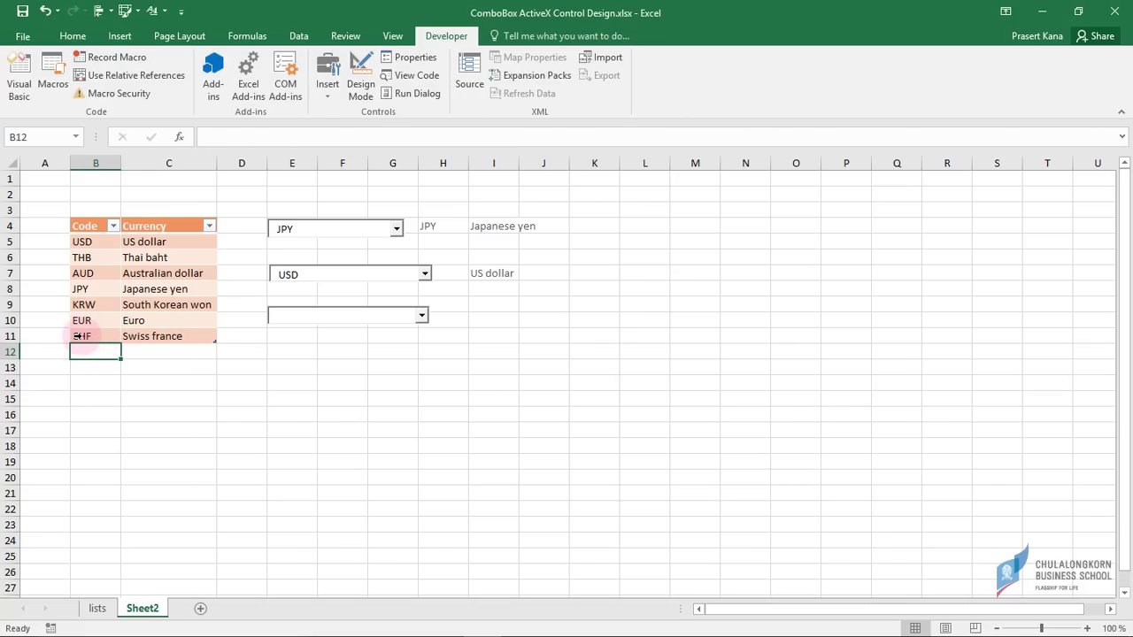
Step: Choose CHF in ComboBox3, then bring up its properties in Design Mode
left_click(422, 317)
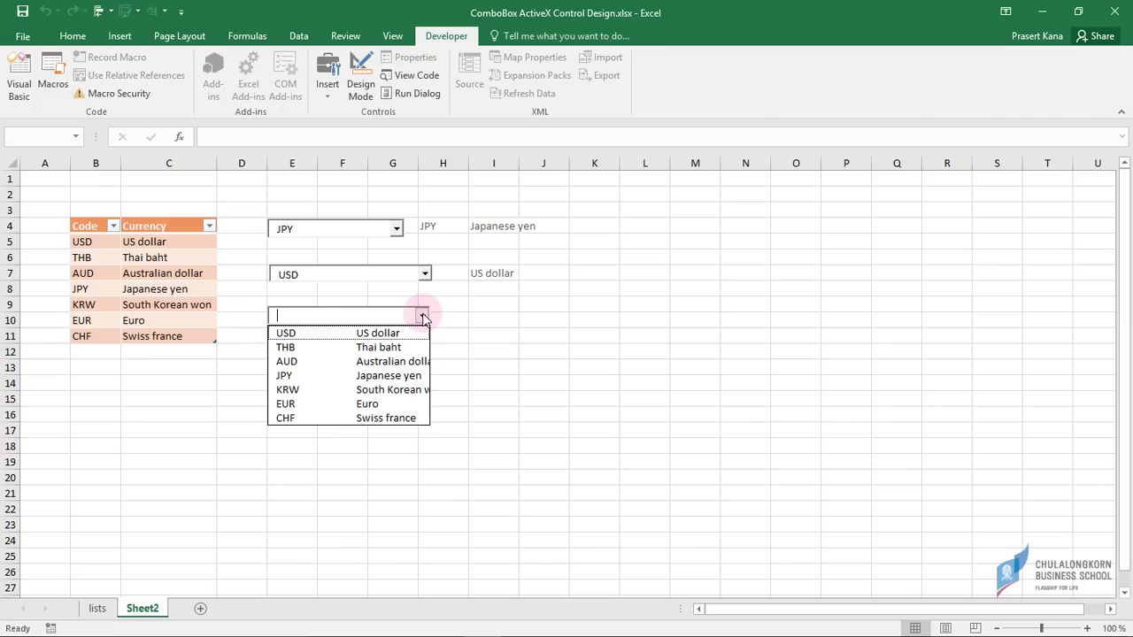
left_click(378, 419)
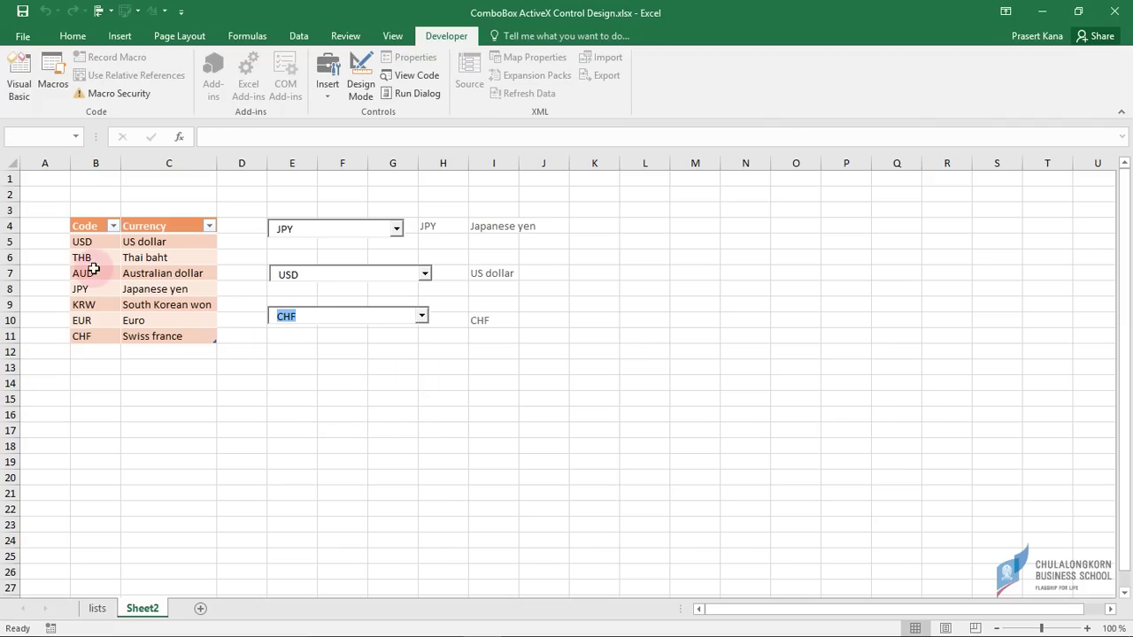
left_click(358, 82)
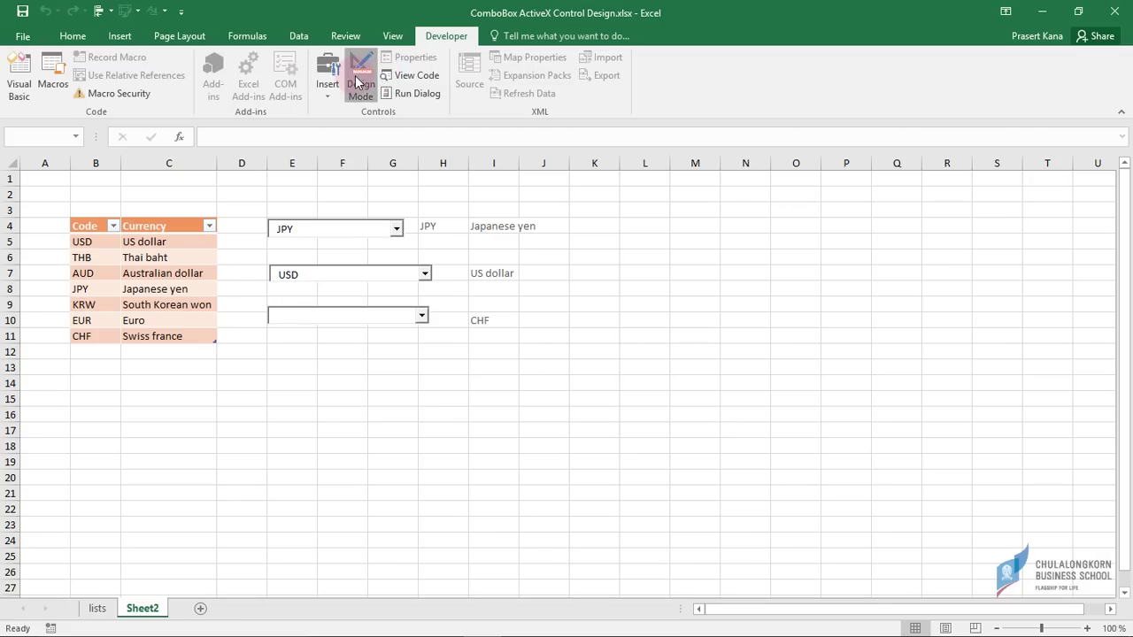
left_click(354, 317)
left_click(407, 58)
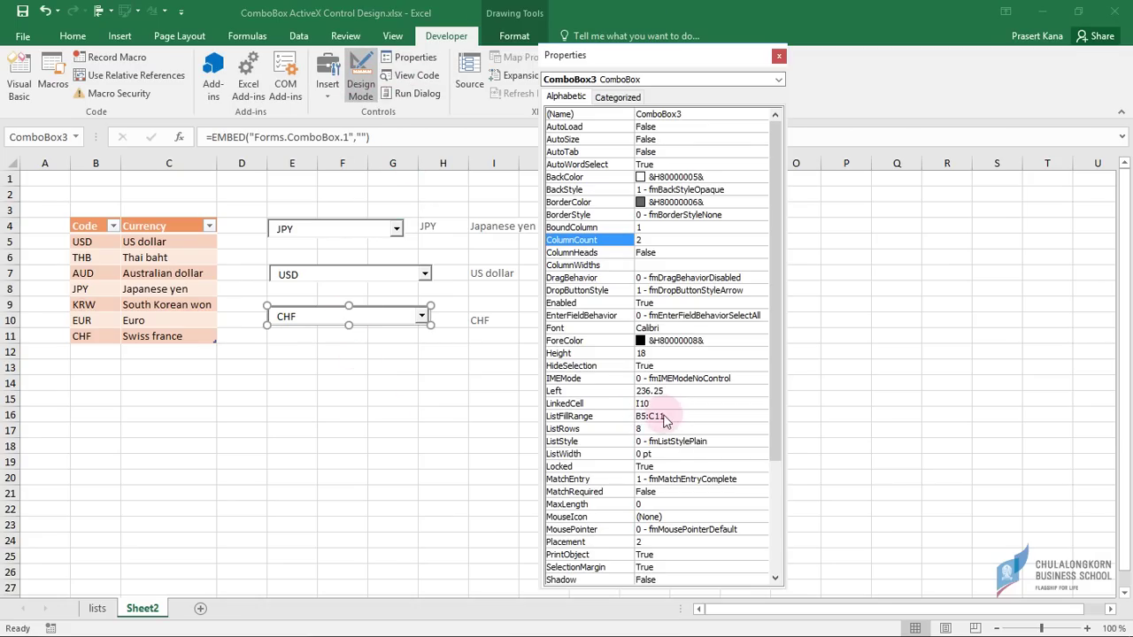
Step: Delete the JPY Japanese yen row (B8:C8) from the currency table
left_click(651, 416)
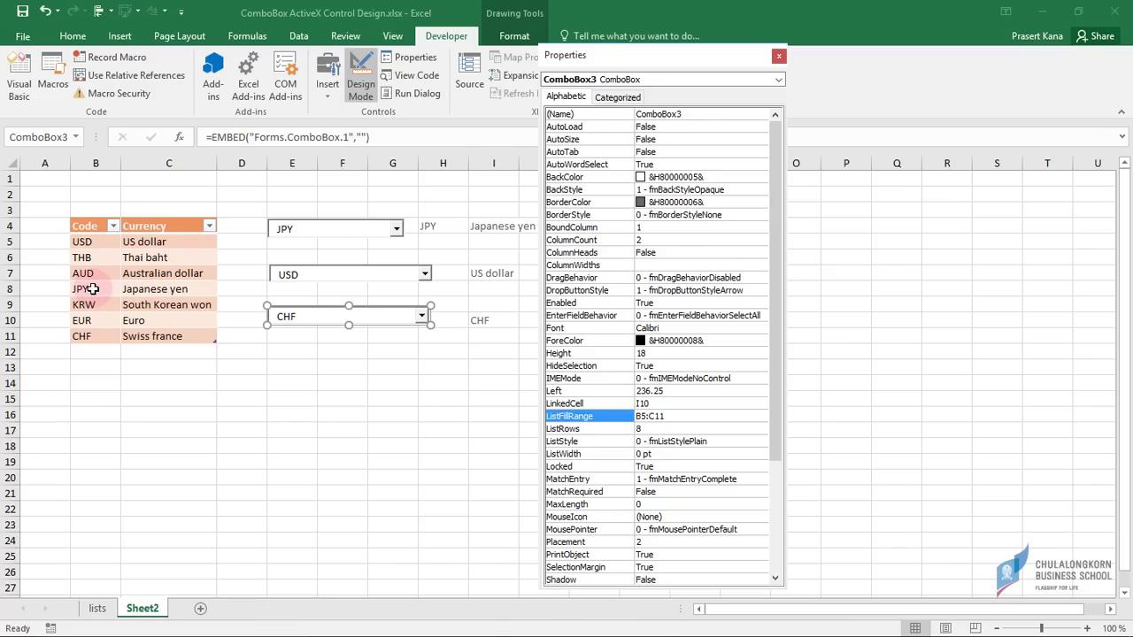
left_click(92, 289)
left_click_drag(196, 304, 196, 304)
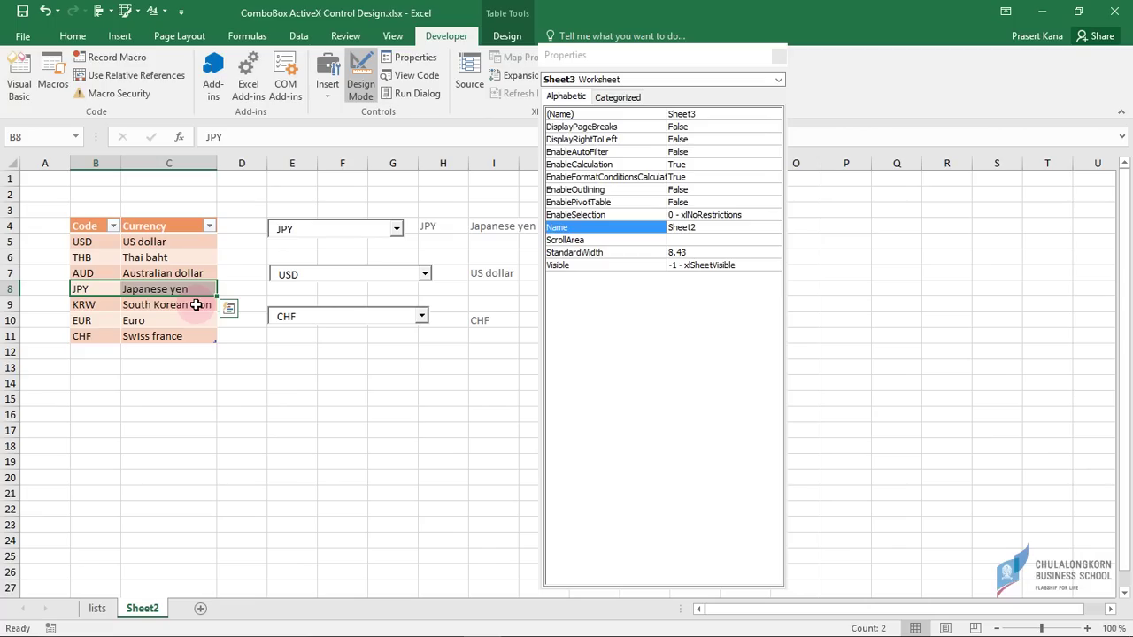
key("ctrl+minus")
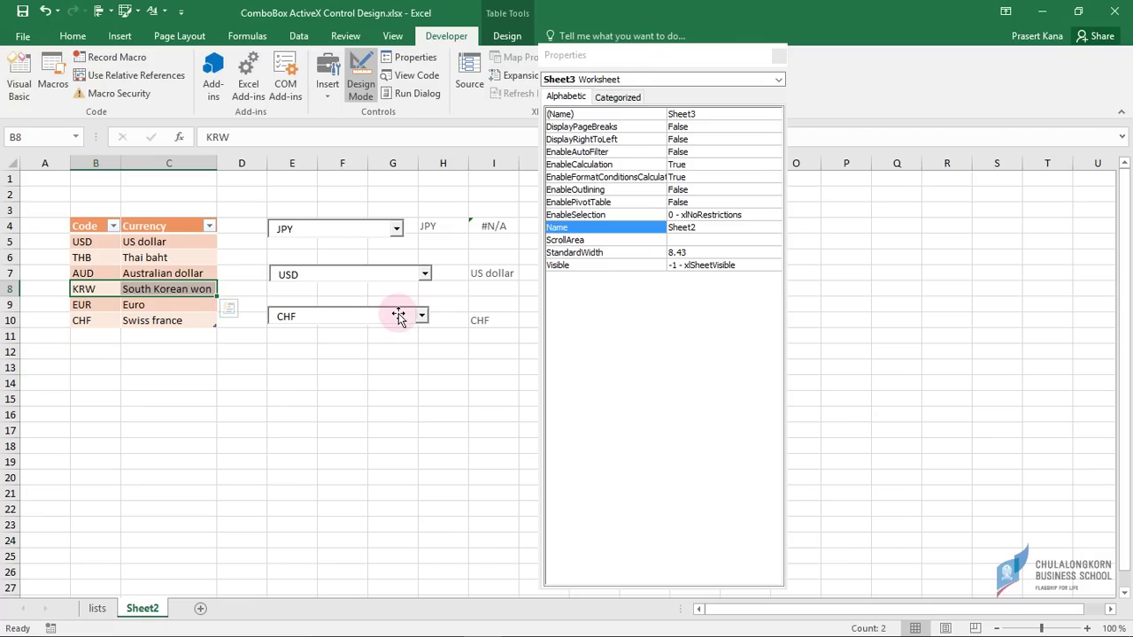
Step: Turn off Design Mode and open the combo box list to check the remaining currencies
left_click(416, 317)
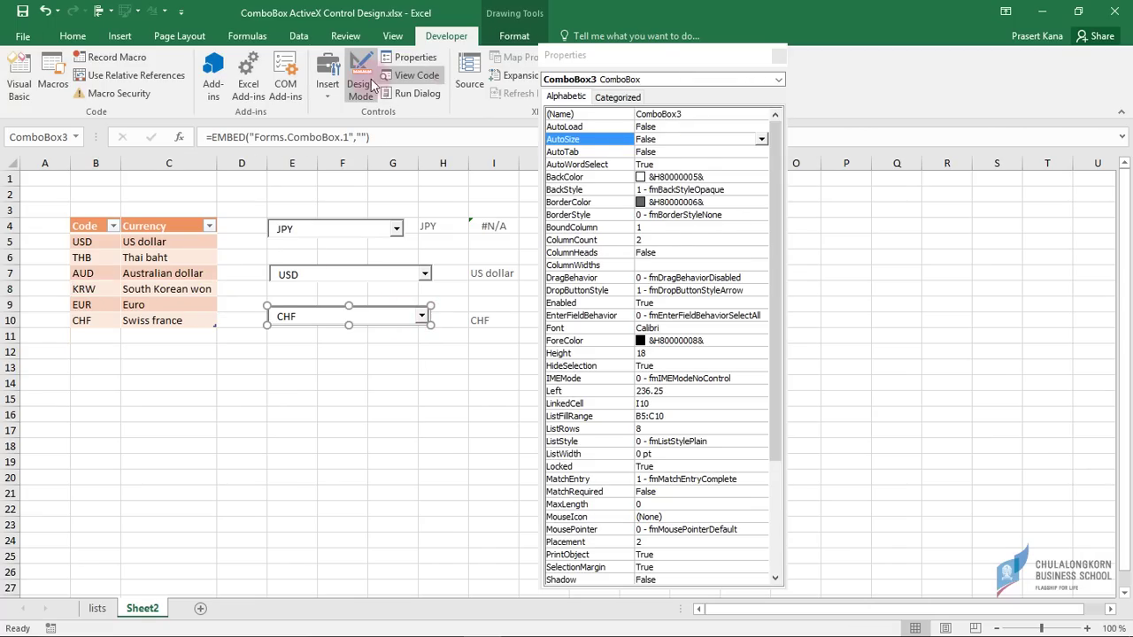
left_click(361, 82)
left_click(421, 316)
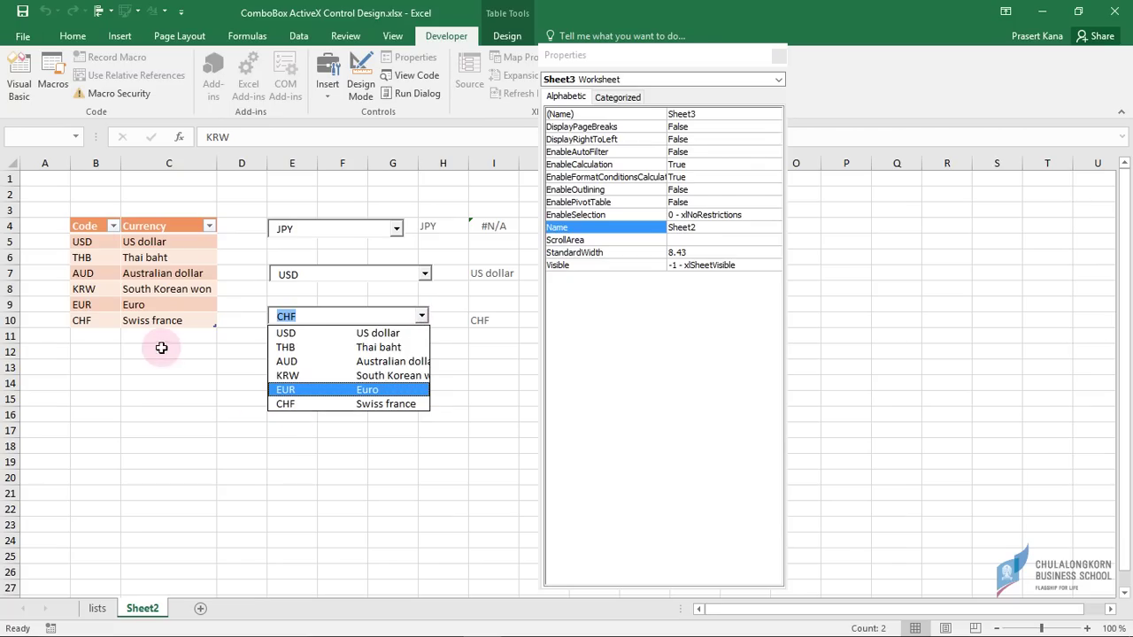
left_click(107, 243)
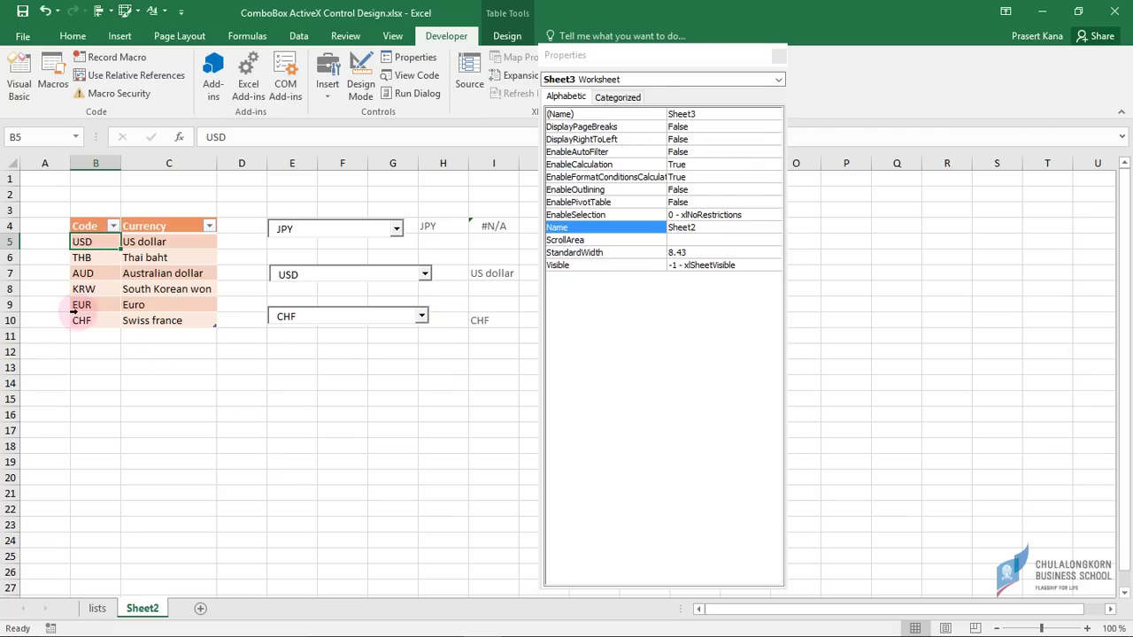
Step: Sort the currency table A to Z by Code, then choose AUD in the combo box
left_click(112, 227)
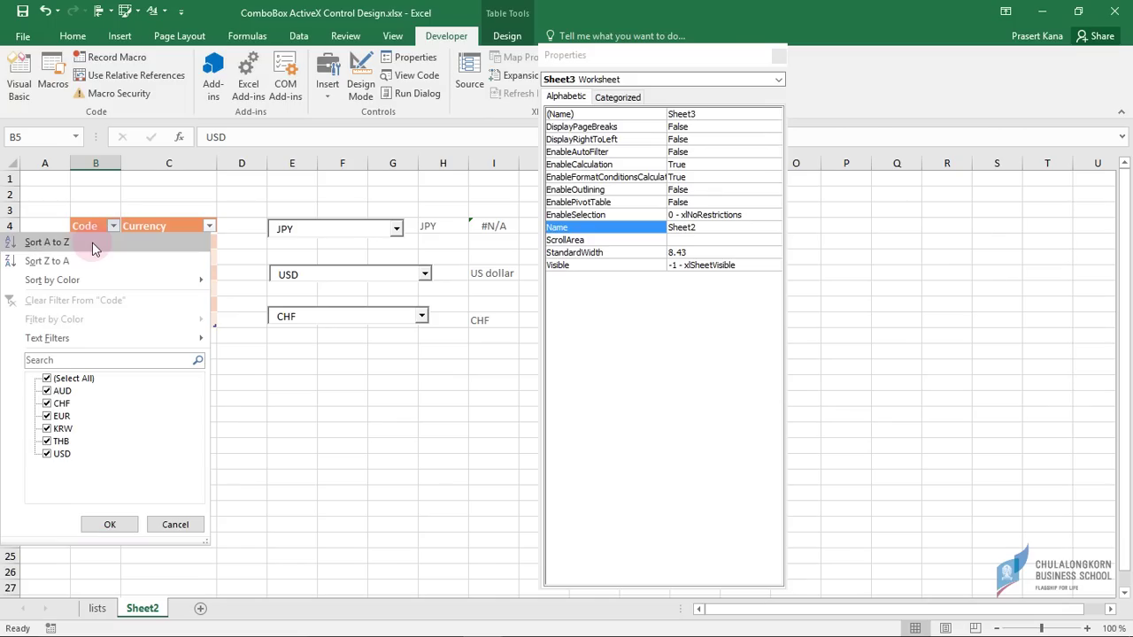
left_click(92, 242)
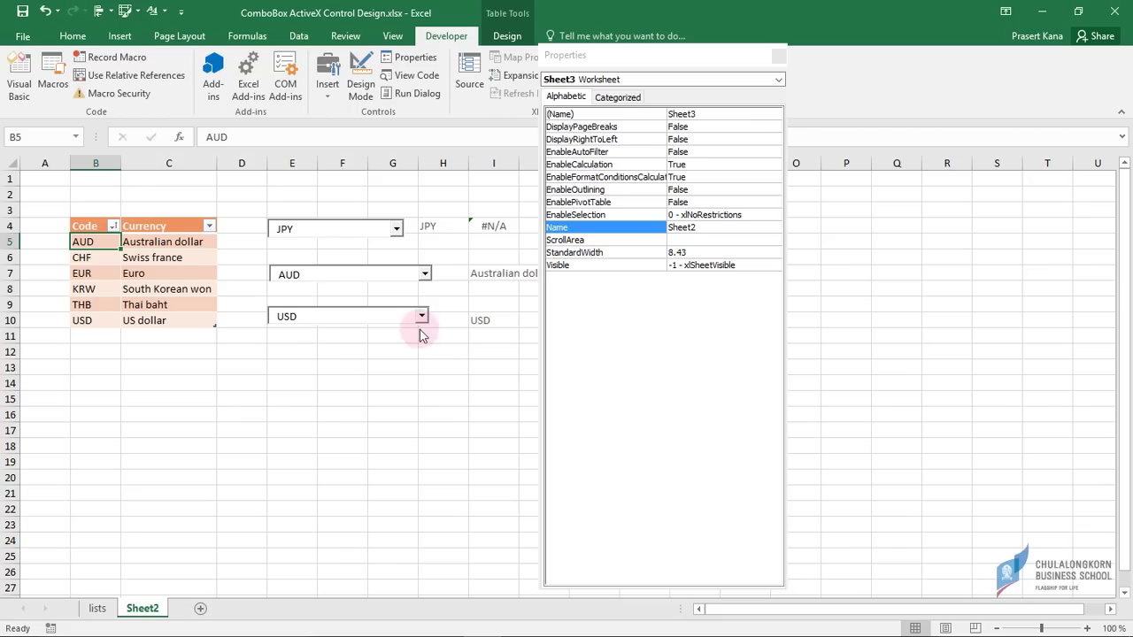
left_click(422, 319)
left_click(287, 331)
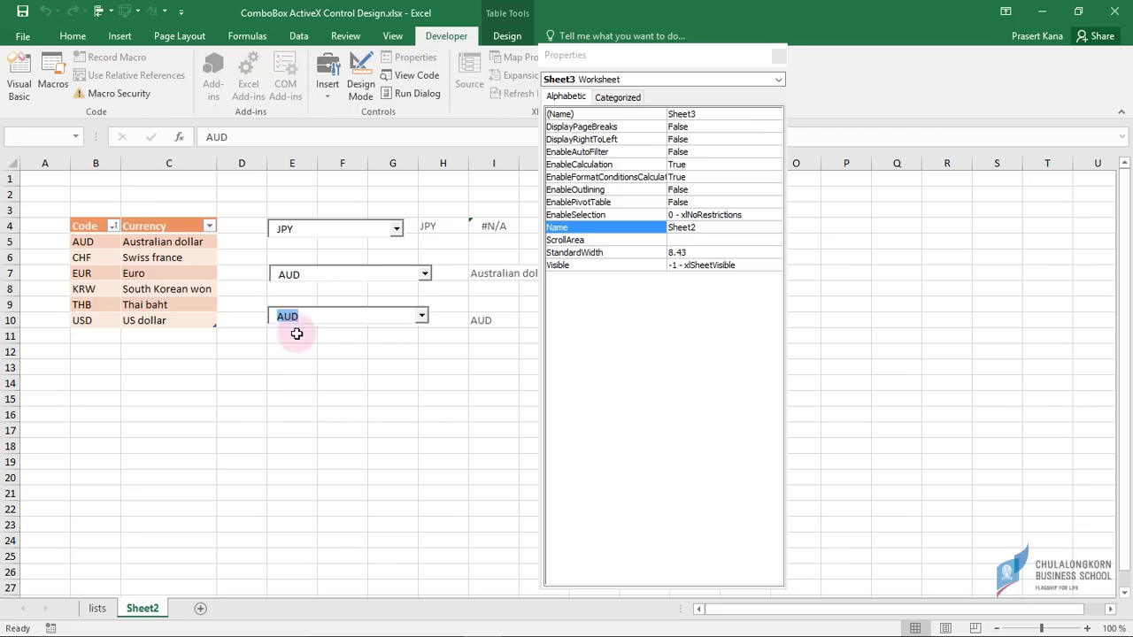
Step: Try EUR in the combo box, then settle on KRW and reopen its list
left_click(422, 318)
left_click(305, 361)
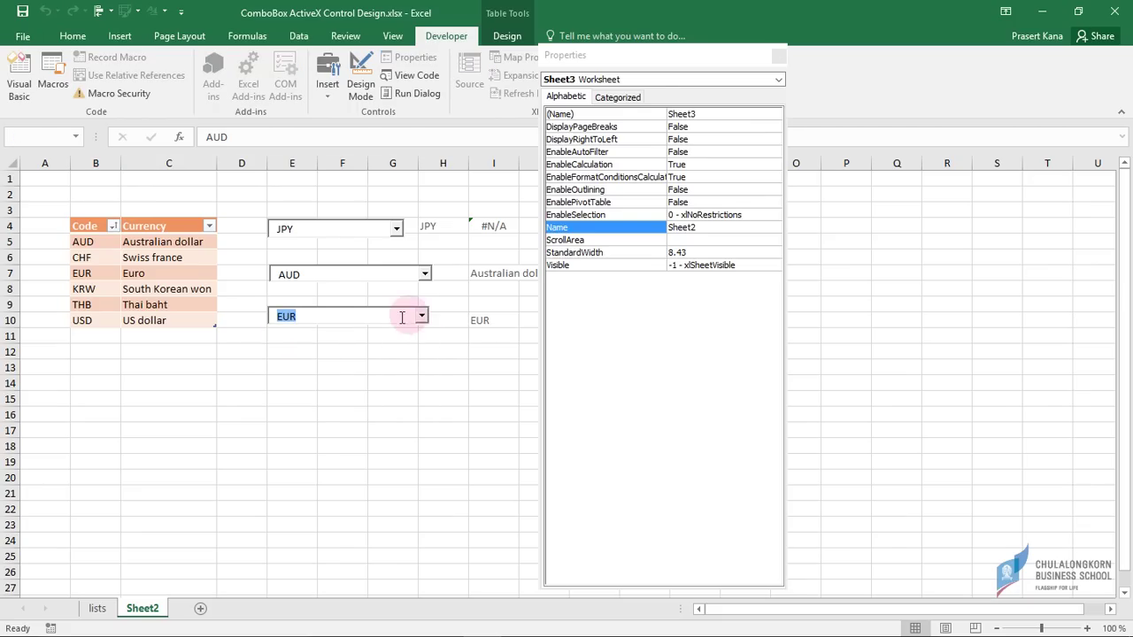
left_click(422, 319)
key("Down")
key("Return")
left_click(422, 316)
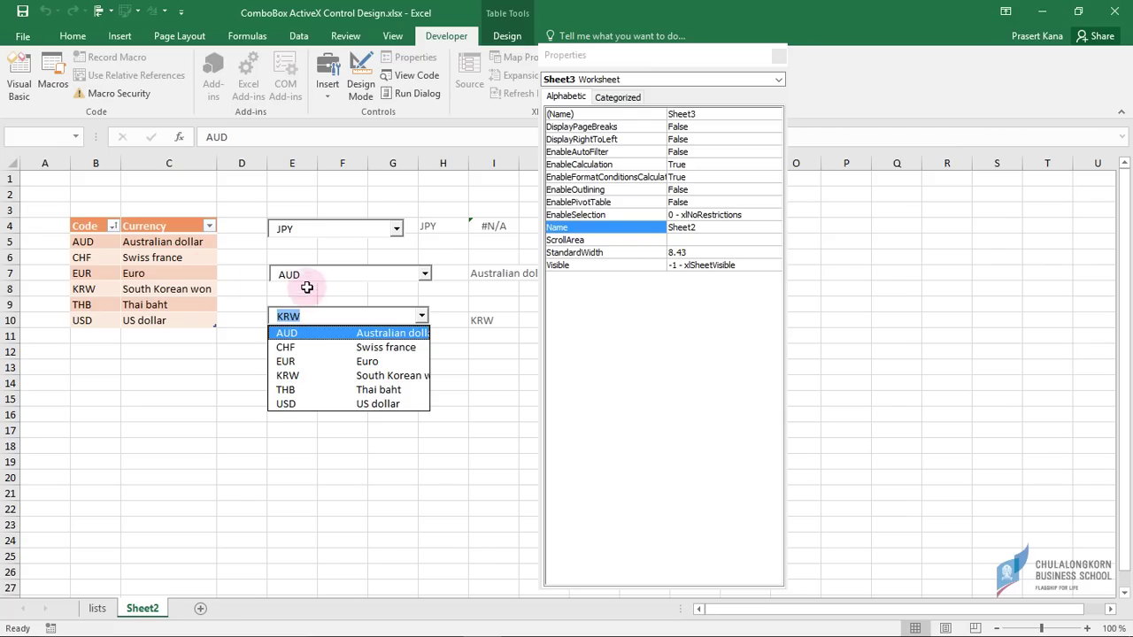
Step: In Design Mode, open ComboBox3's Properties and enter ColumnWidths 49.95 pt;100 pt
left_click(360, 84)
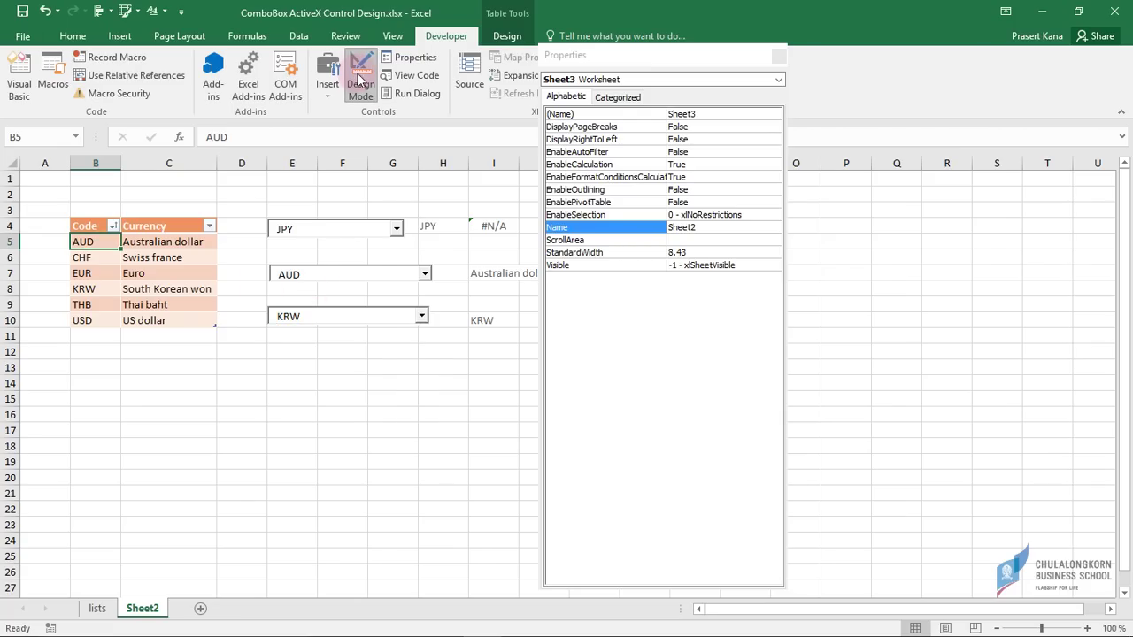
left_click(355, 310)
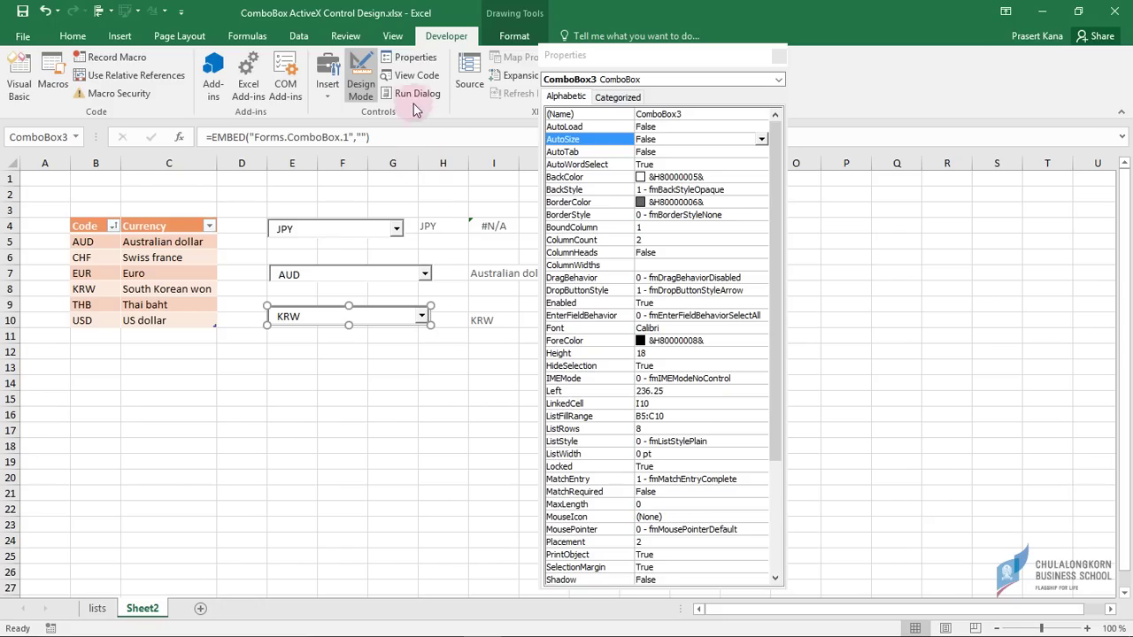
left_click(409, 60)
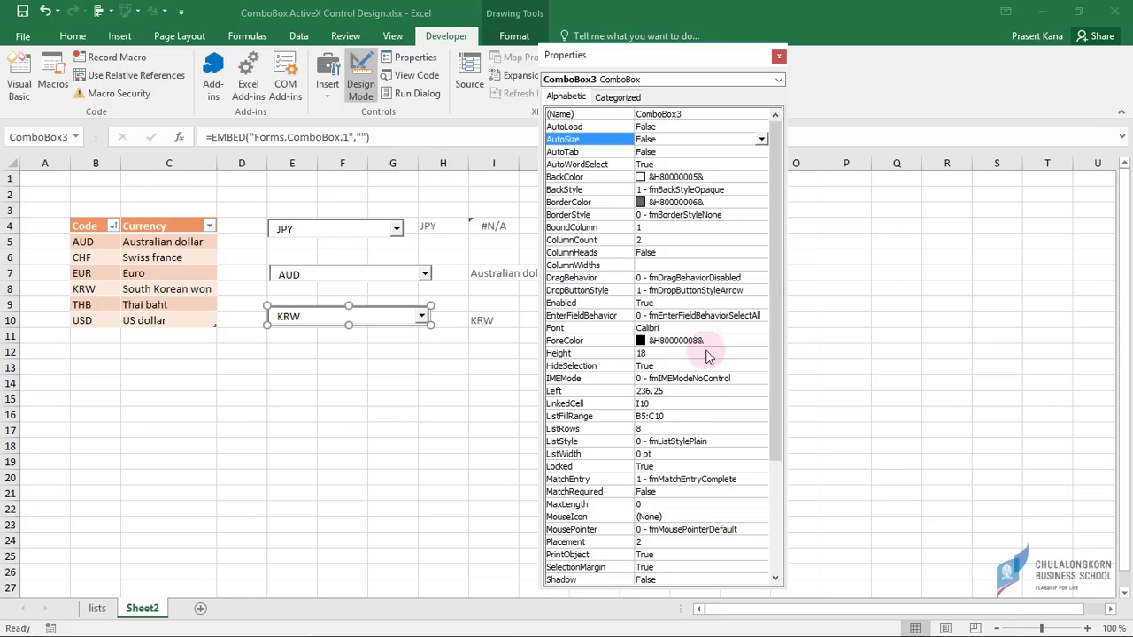
left_click_drag(775, 358, 778, 495)
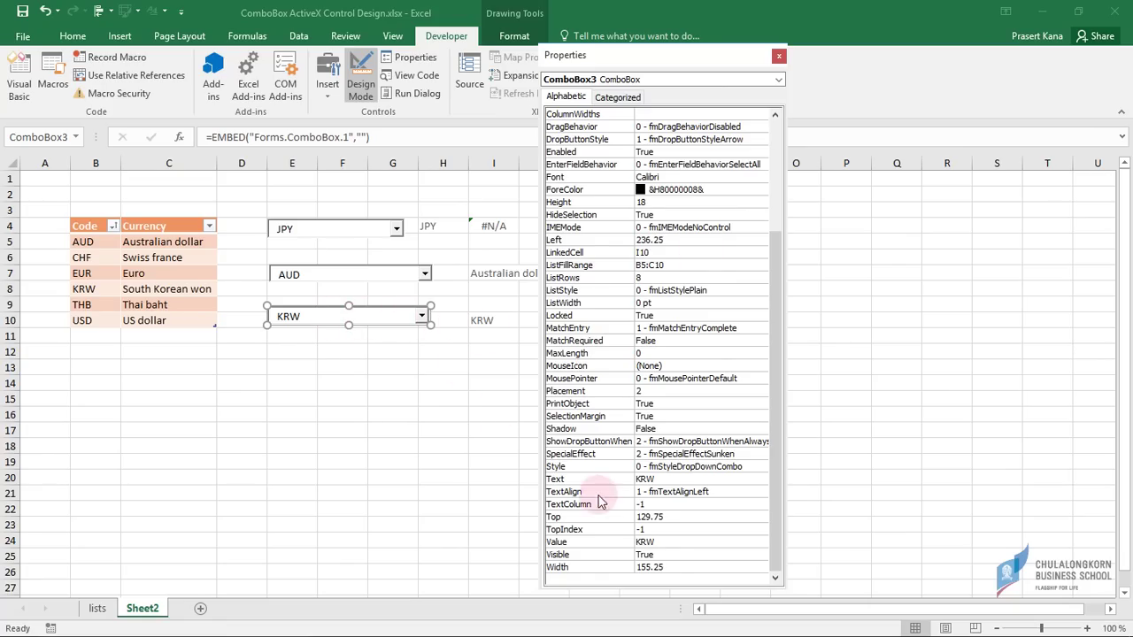
left_click(653, 567)
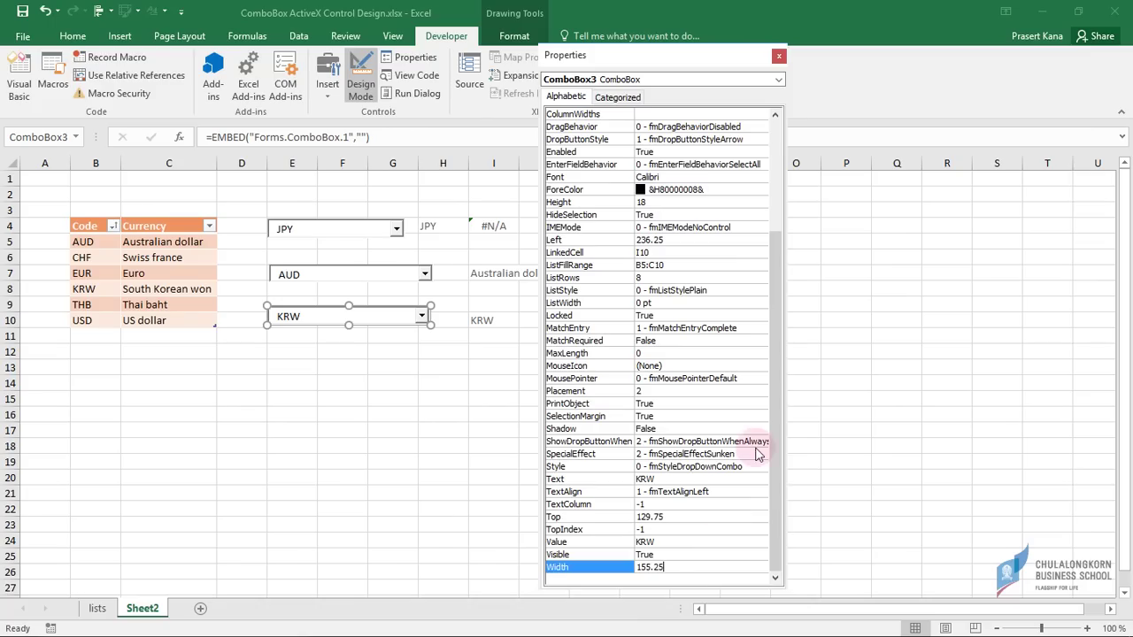
left_click_drag(779, 375, 779, 160)
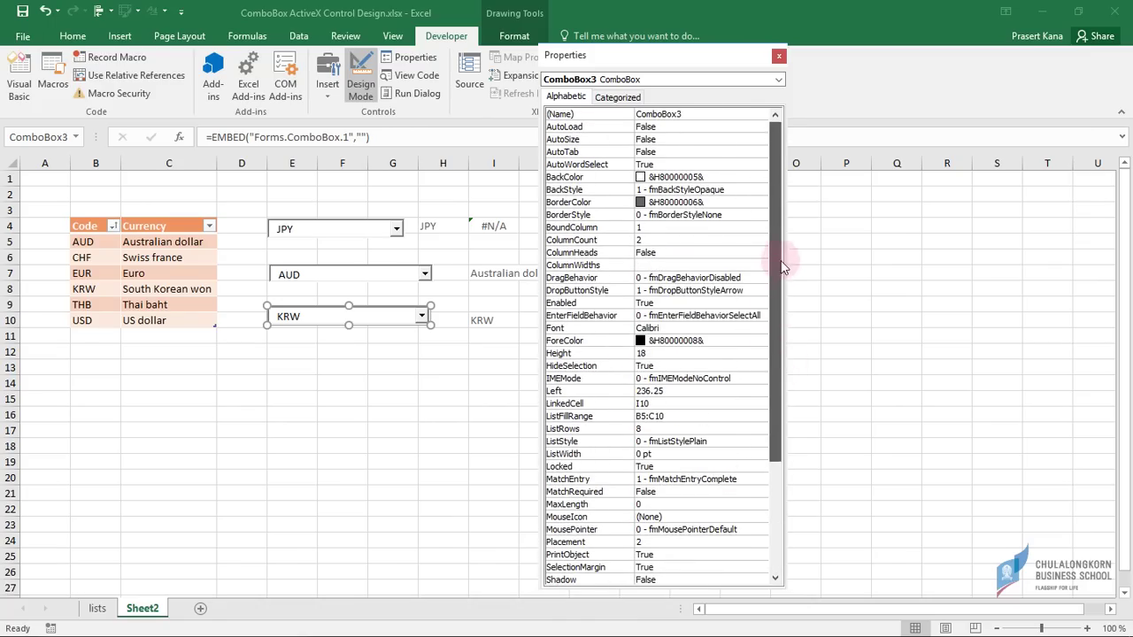
left_click(646, 264)
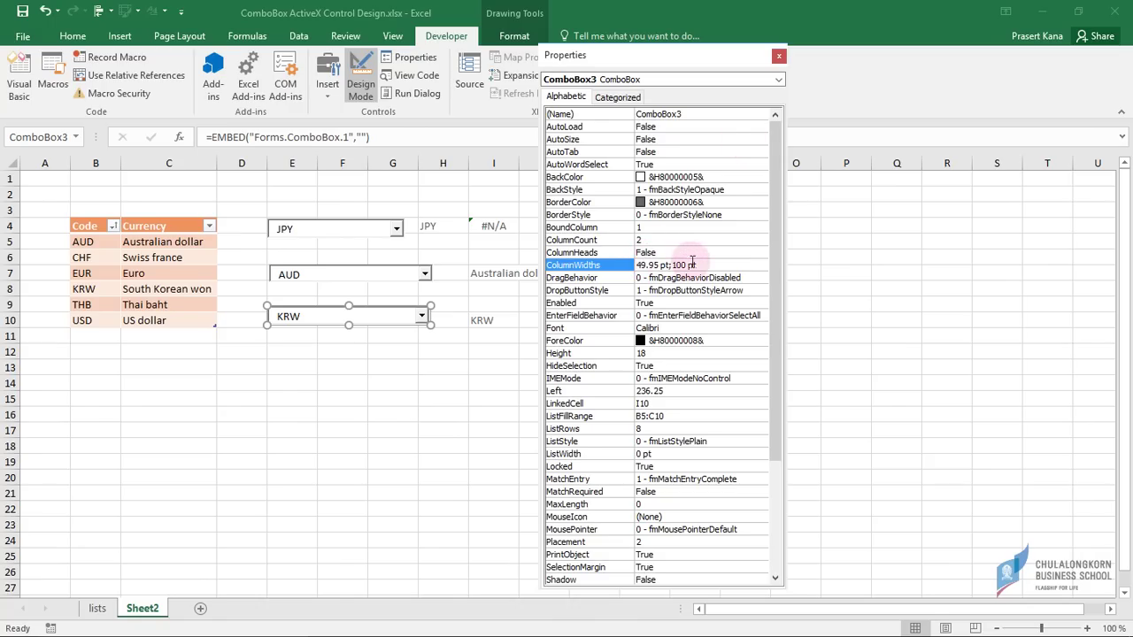
left_click(779, 57)
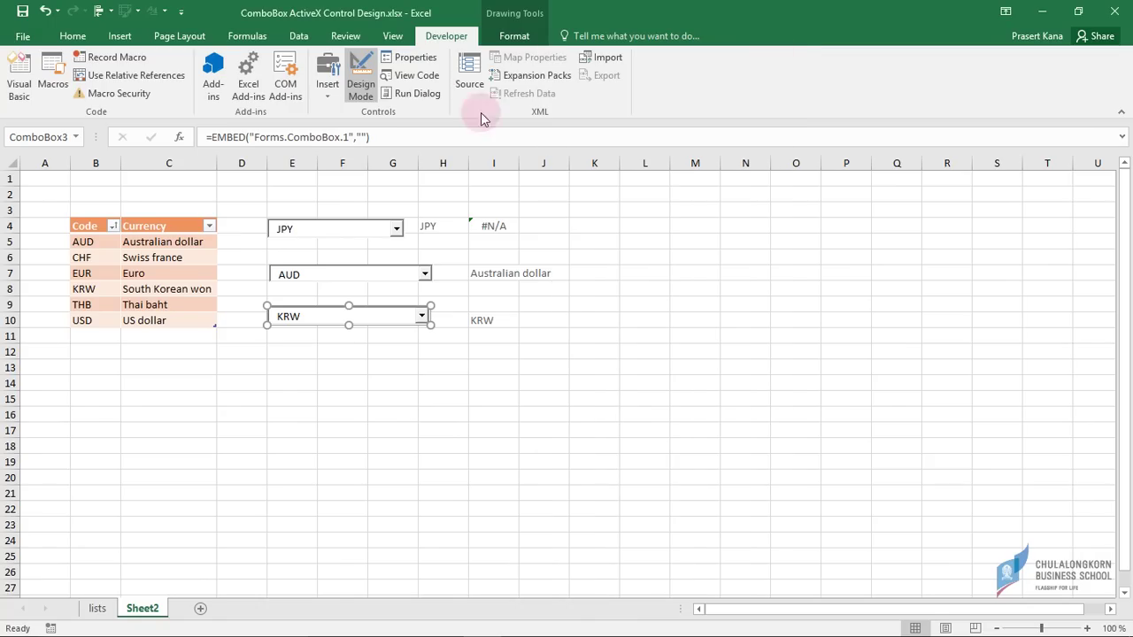
left_click(360, 85)
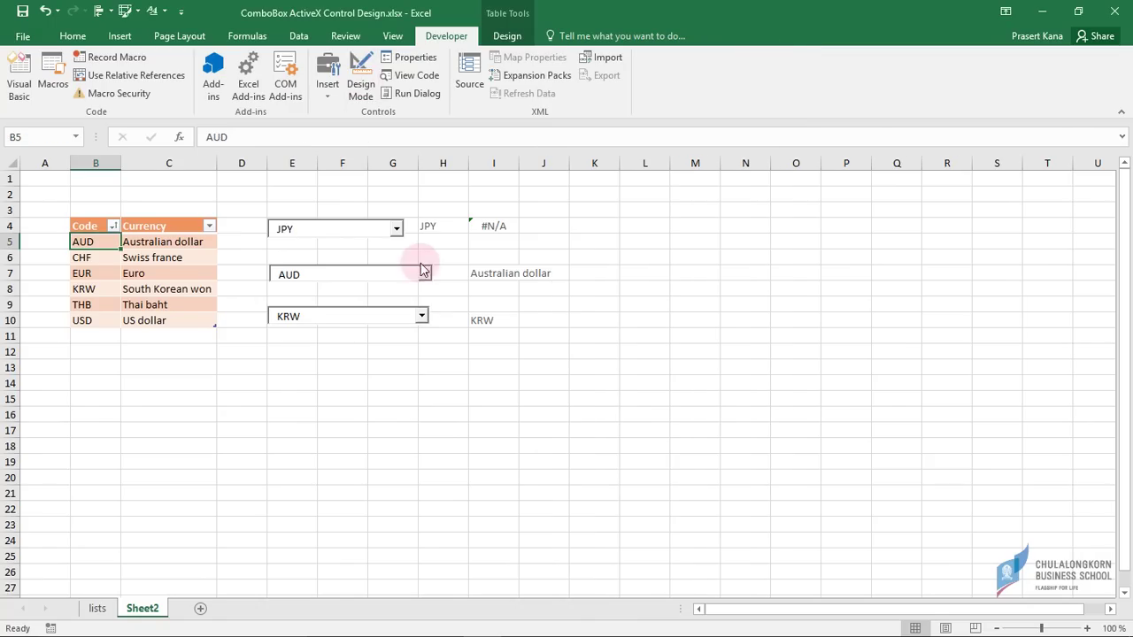
left_click(421, 316)
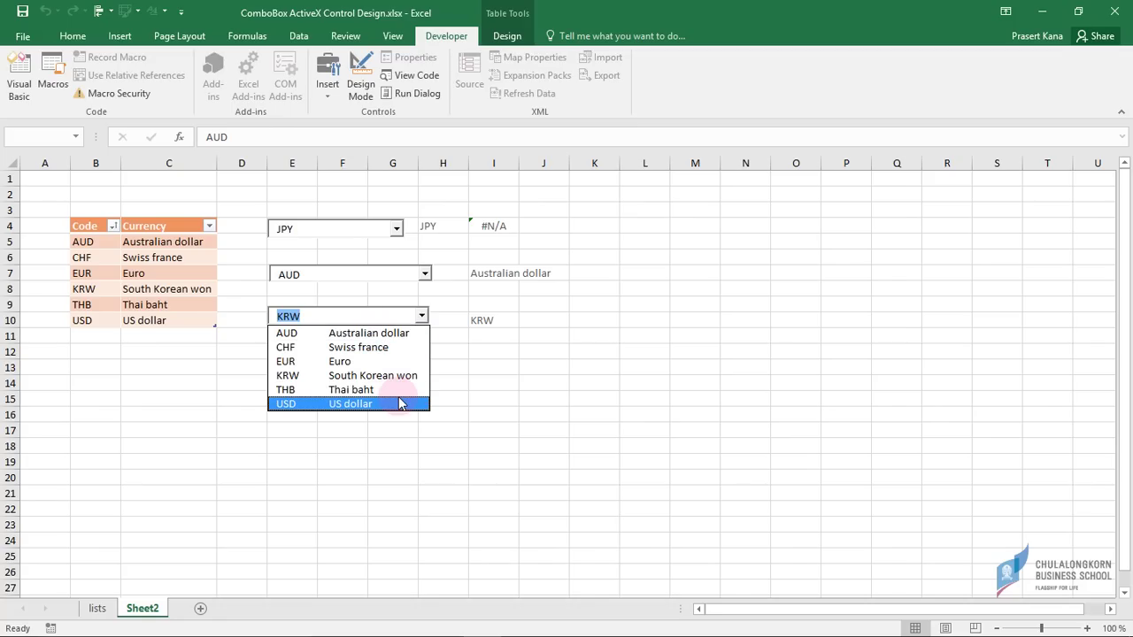
left_click(456, 352)
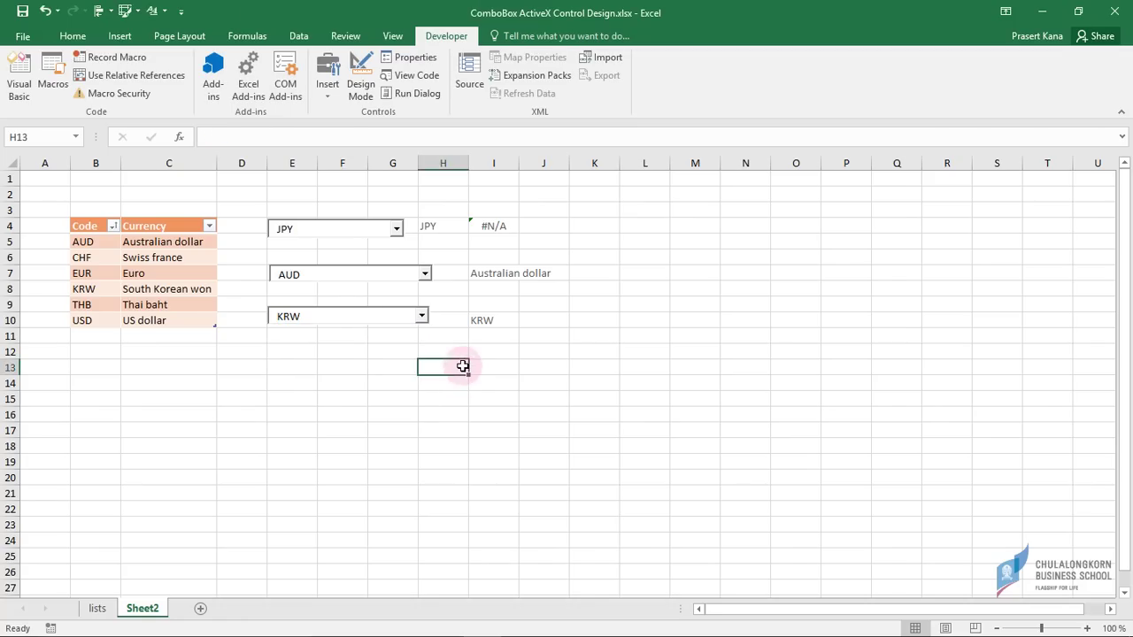
left_click(292, 352)
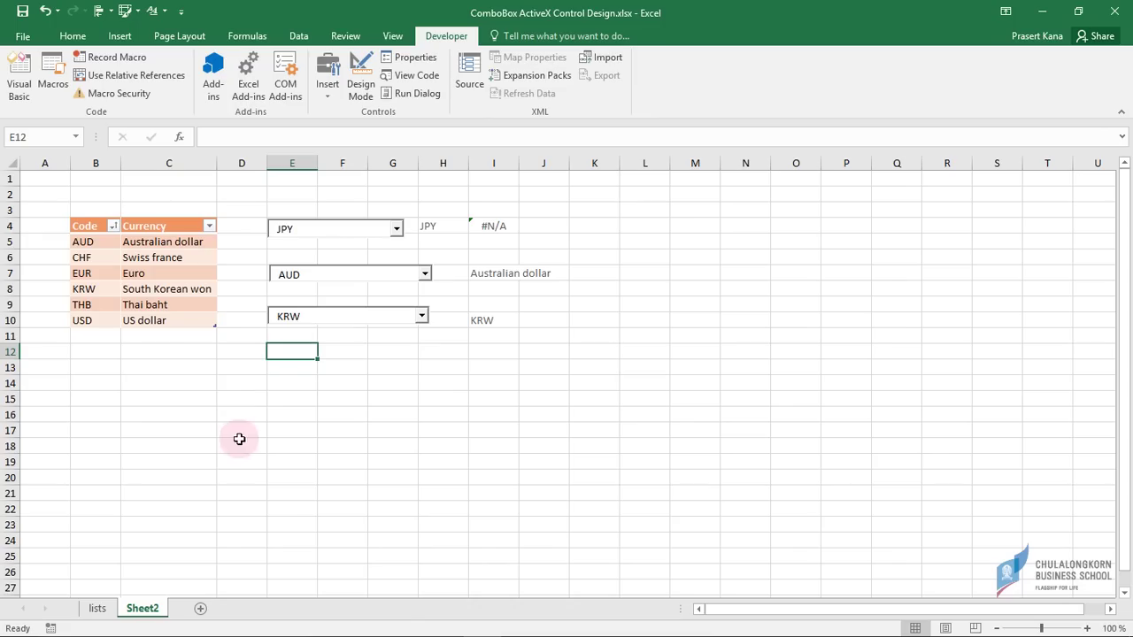
left_click(95, 608)
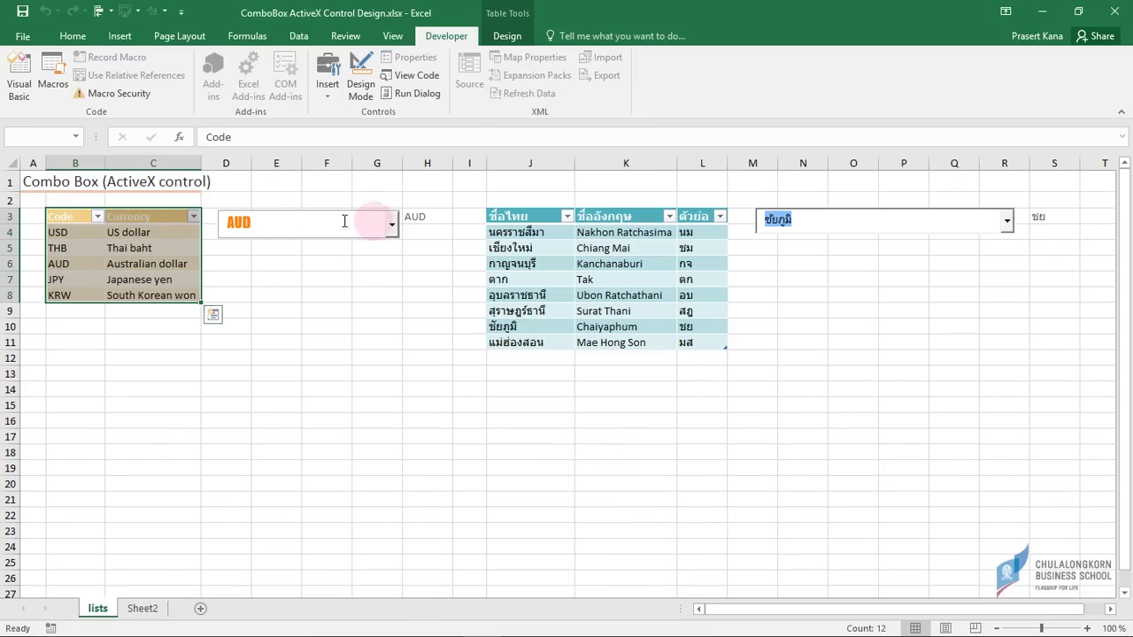
left_click(391, 224)
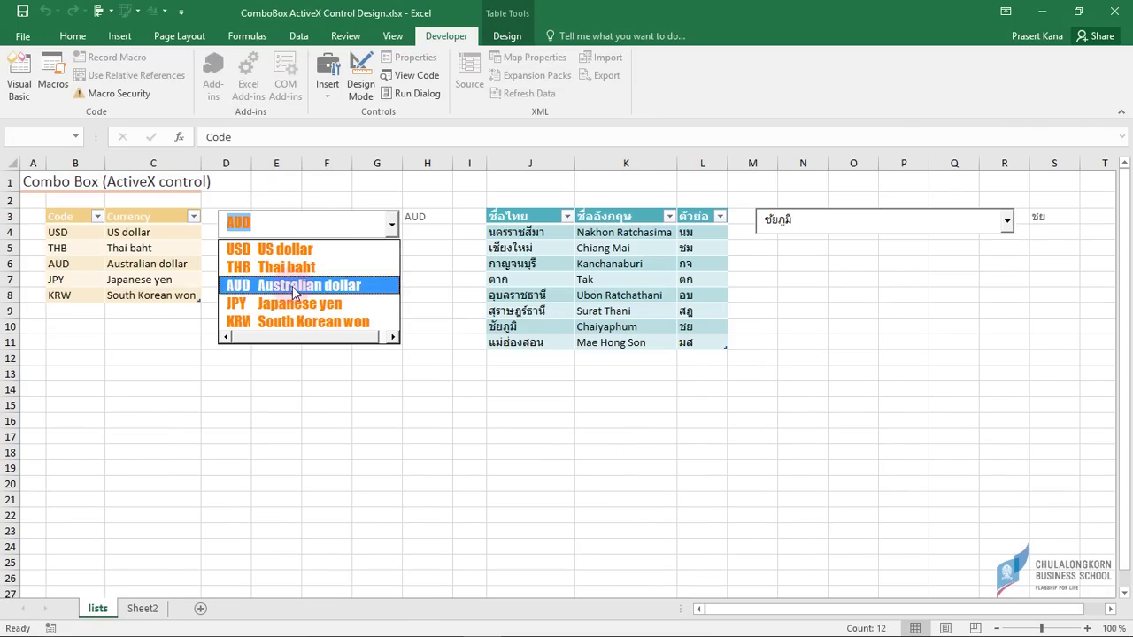
left_click(437, 264)
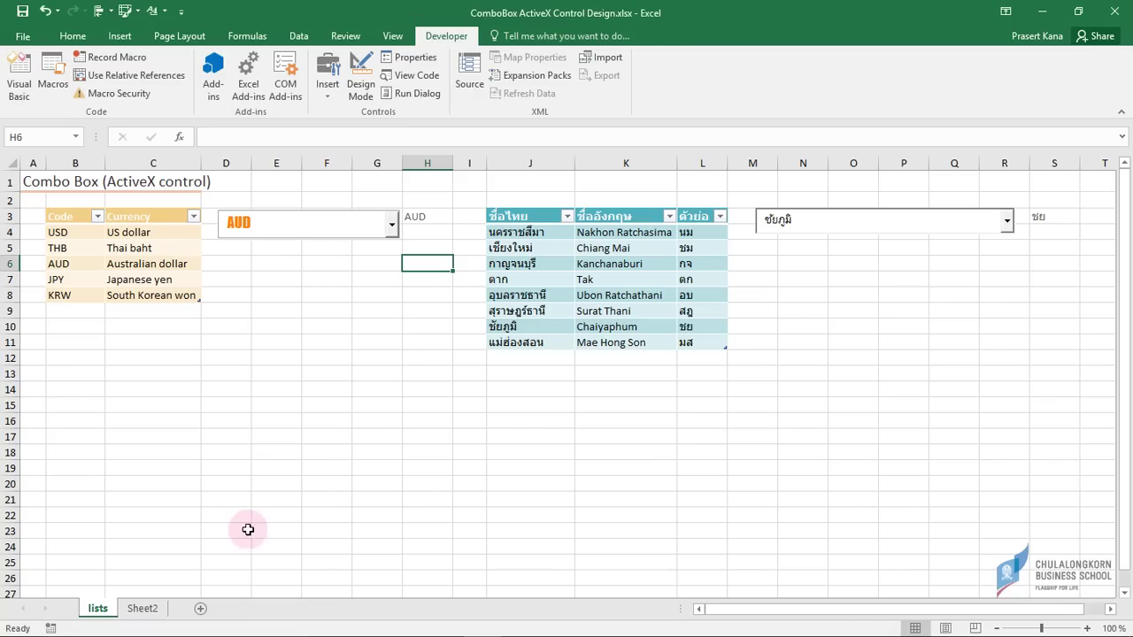
left_click(142, 609)
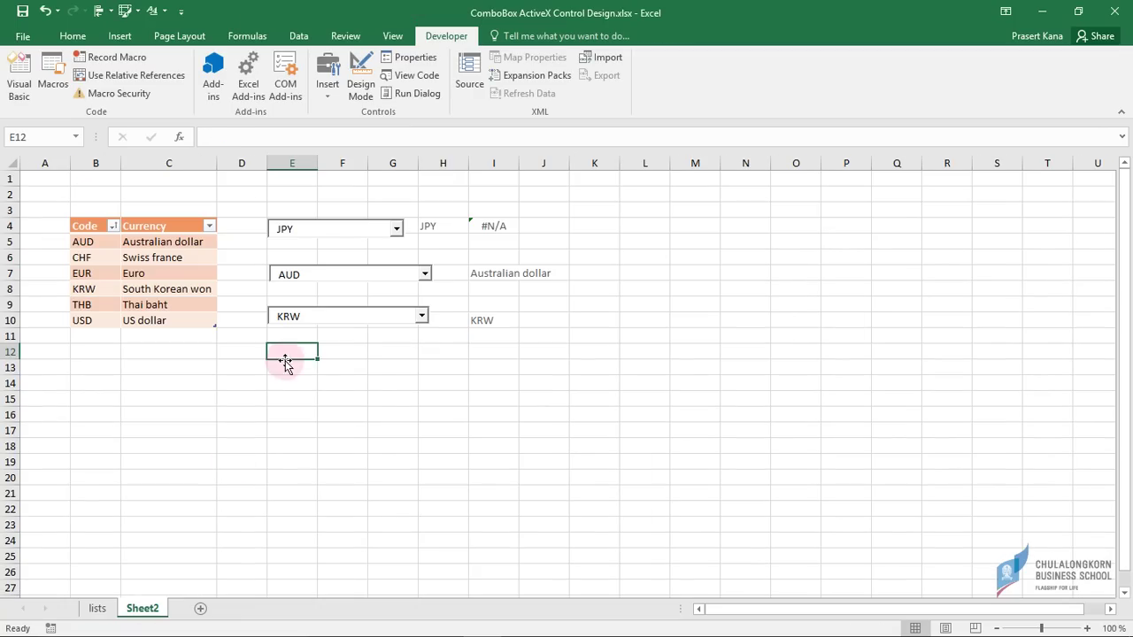
Step: Set ComboBox3's Font property to Impact at size 16
left_click(370, 86)
left_click(329, 318)
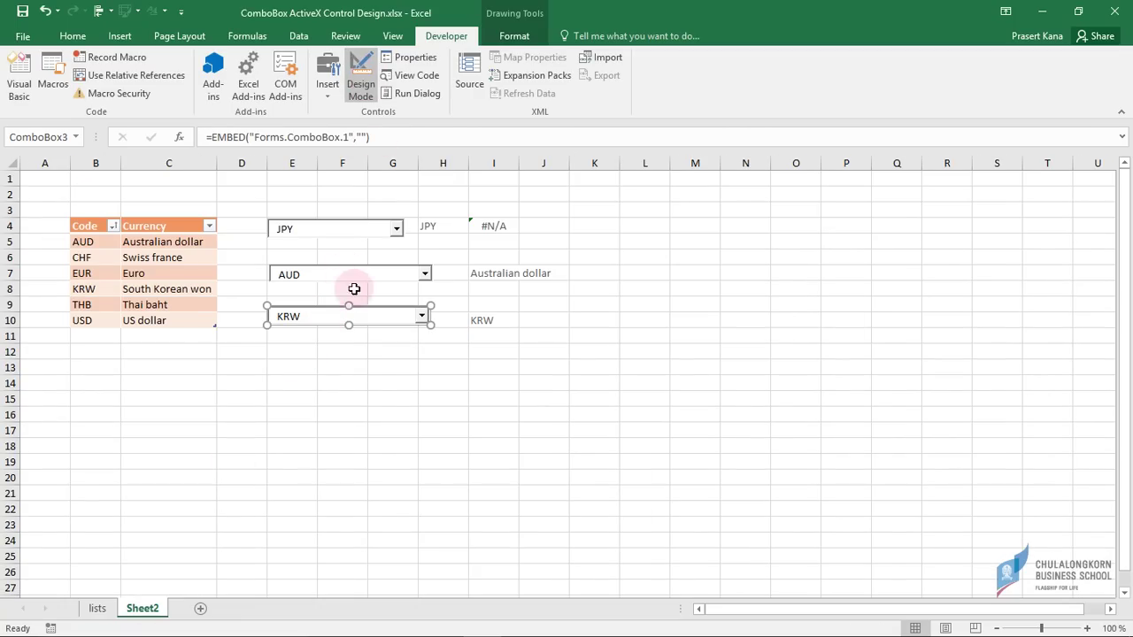
left_click(410, 57)
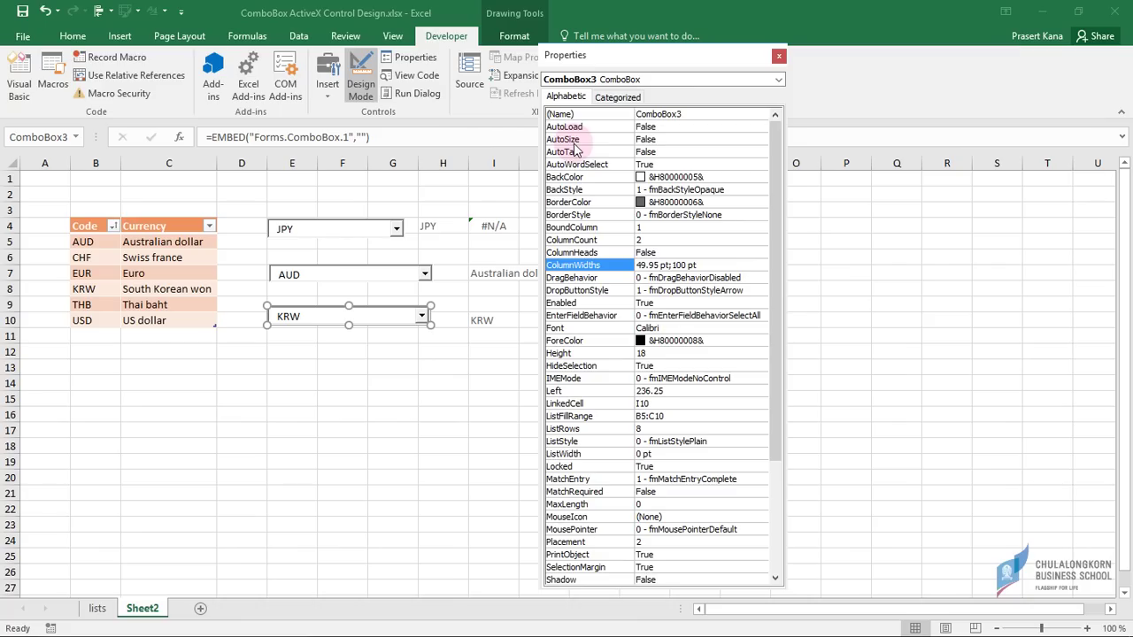
left_click(713, 327)
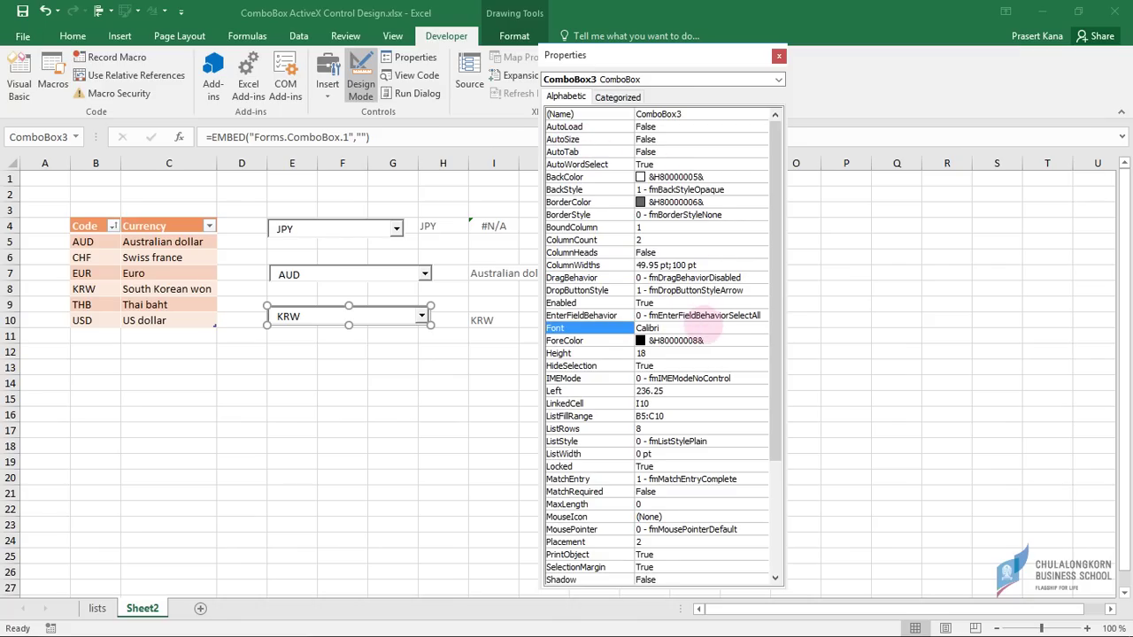
left_click(763, 330)
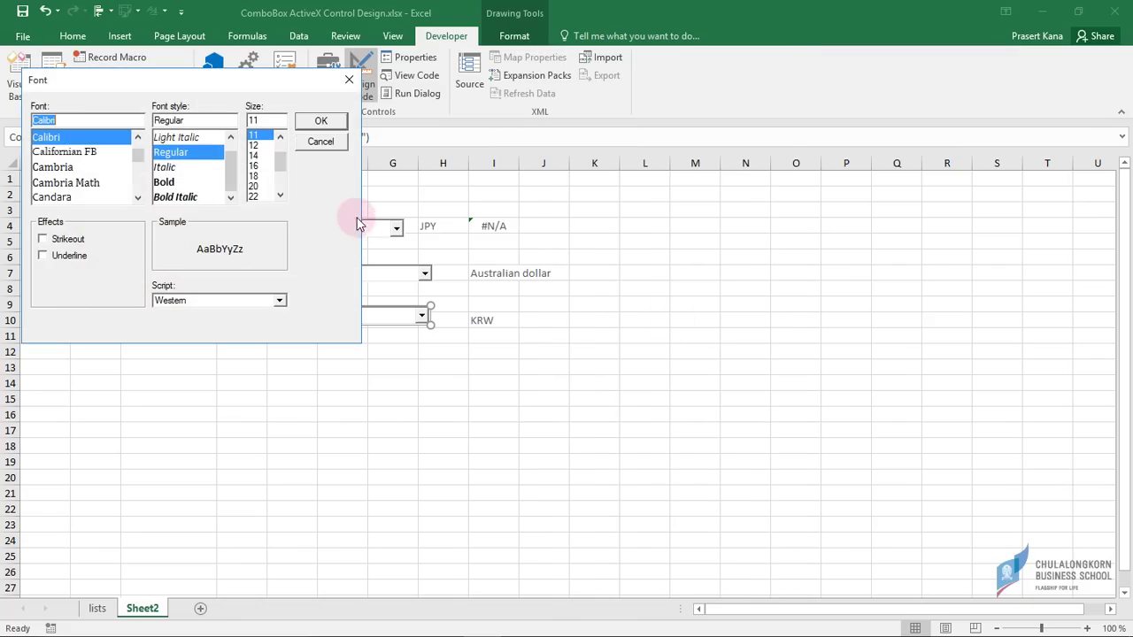
type("impa")
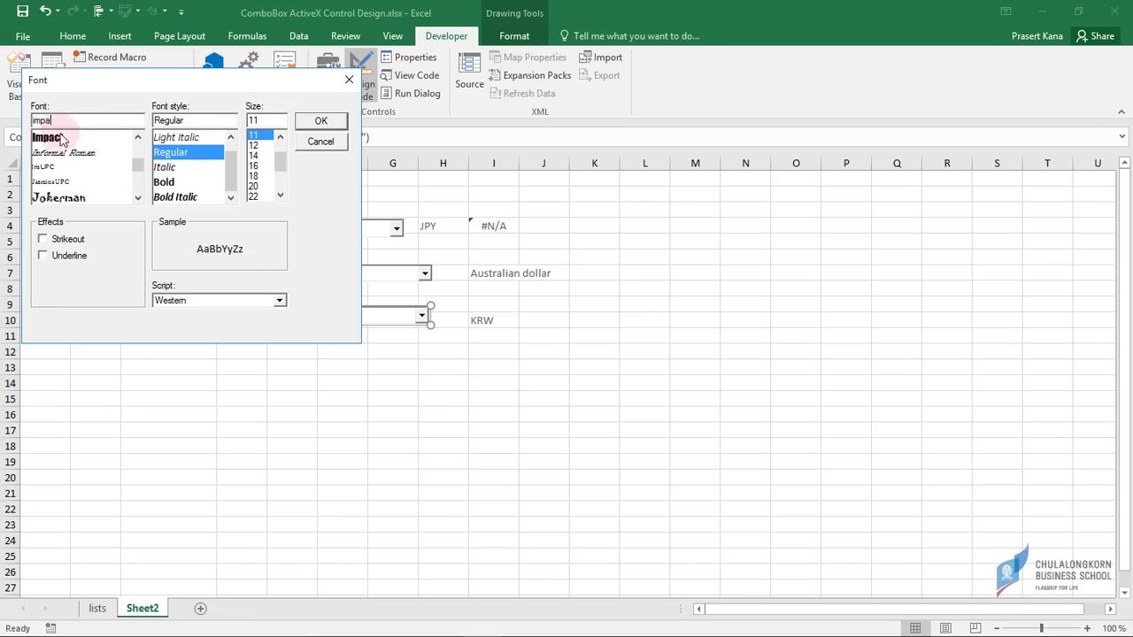
left_click(62, 139)
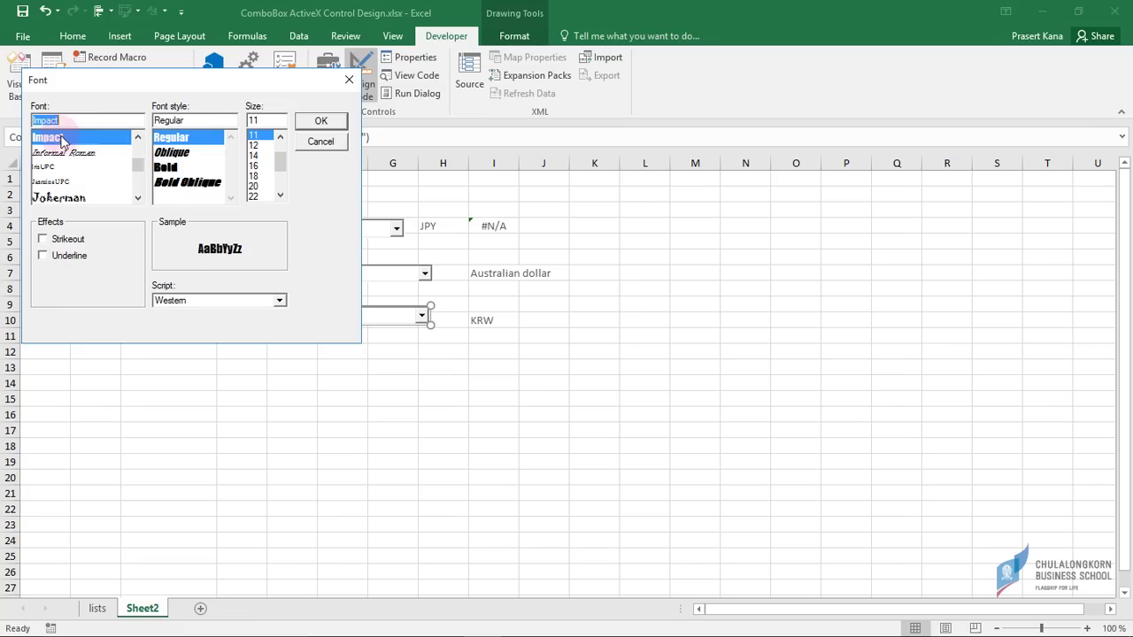
left_click(257, 167)
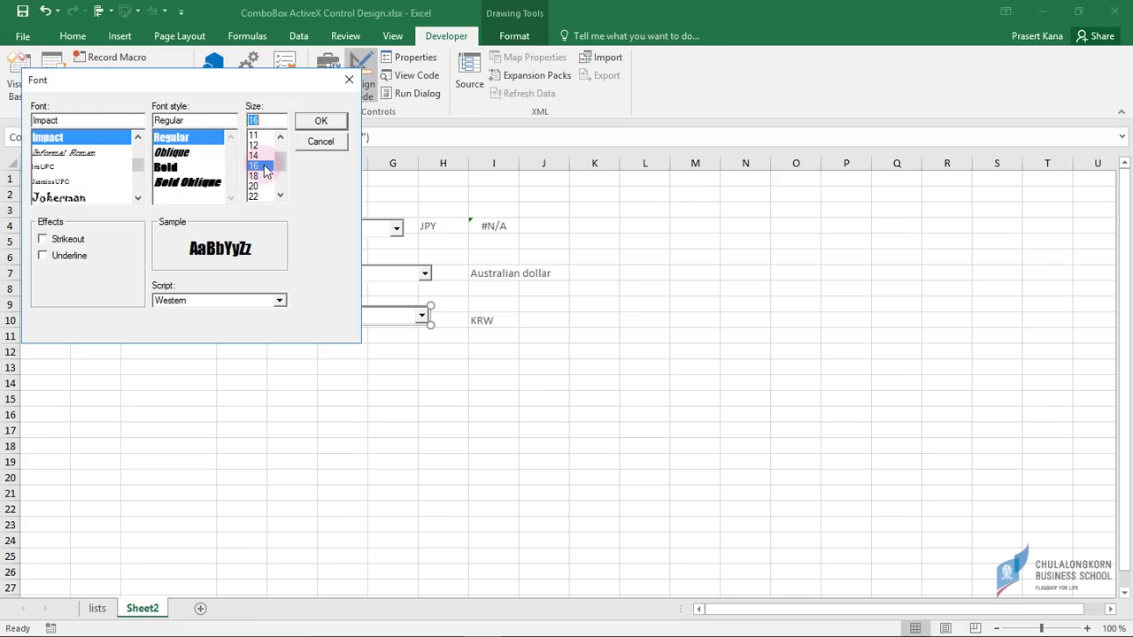
left_click(320, 122)
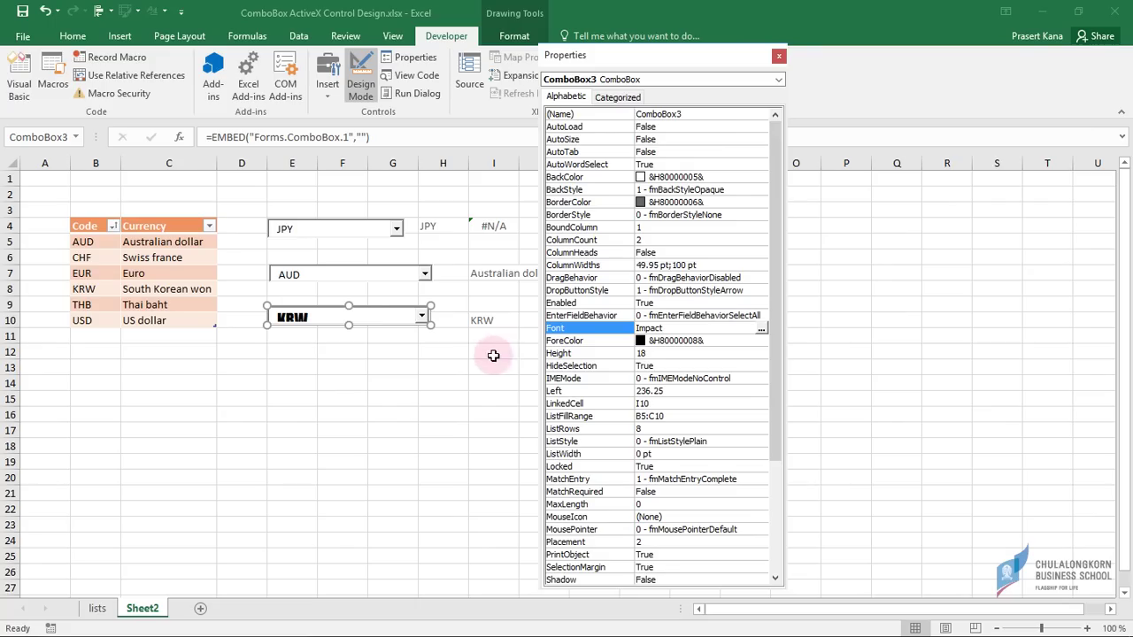
Step: Make the KRW combo box taller and wider to fit the larger text
left_click(350, 328)
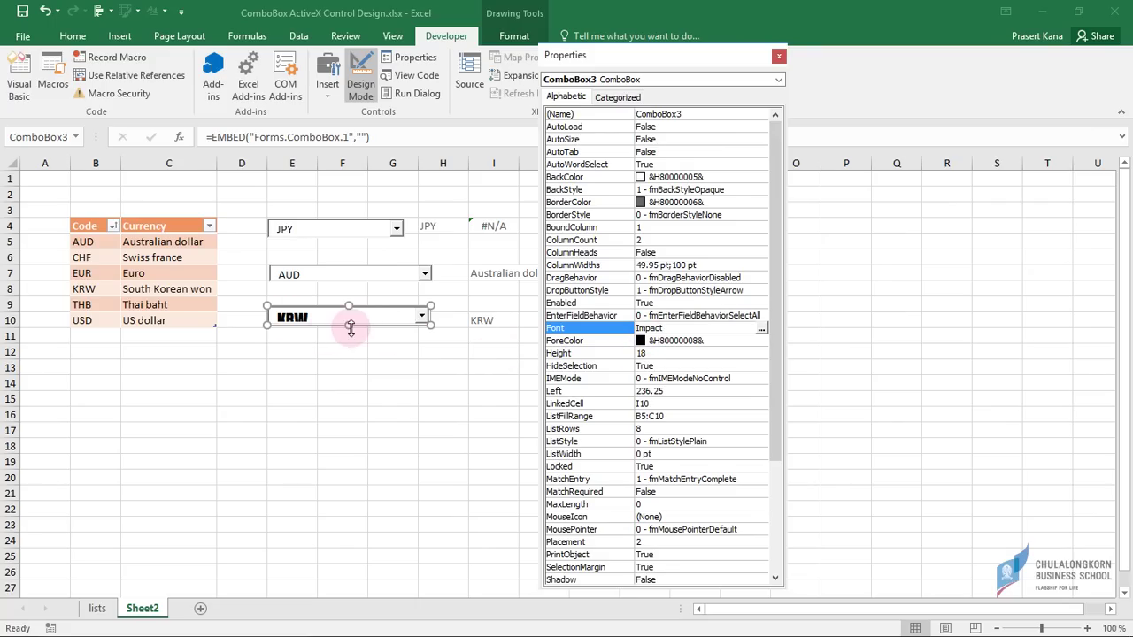
mouse_move(349, 325)
left_mouse_down()
mouse_move(359, 342)
mouse_move(347, 333)
left_mouse_up()
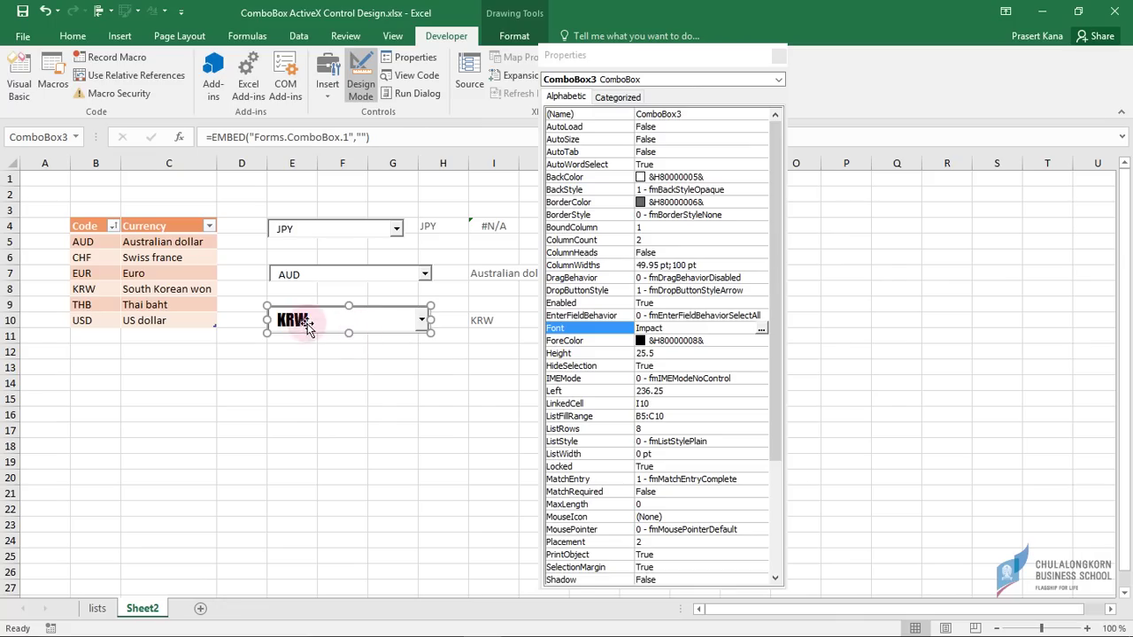
left_click_drag(432, 320, 466, 320)
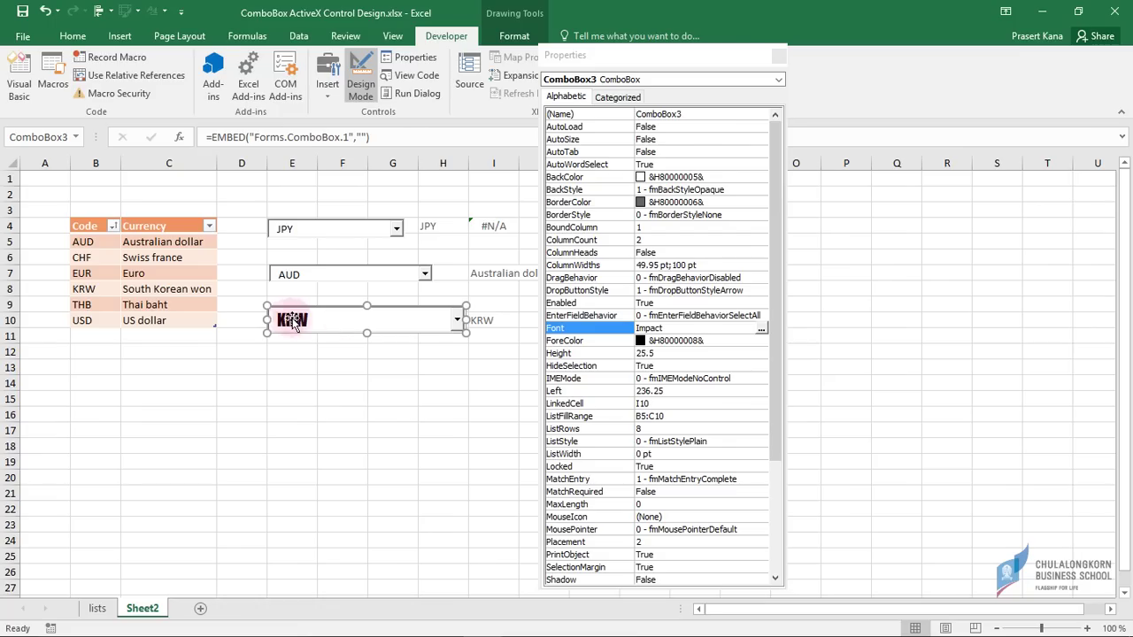
Step: Set the combo box's ForeColor to orange from the Palette colours
left_click(761, 342)
left_click(761, 342)
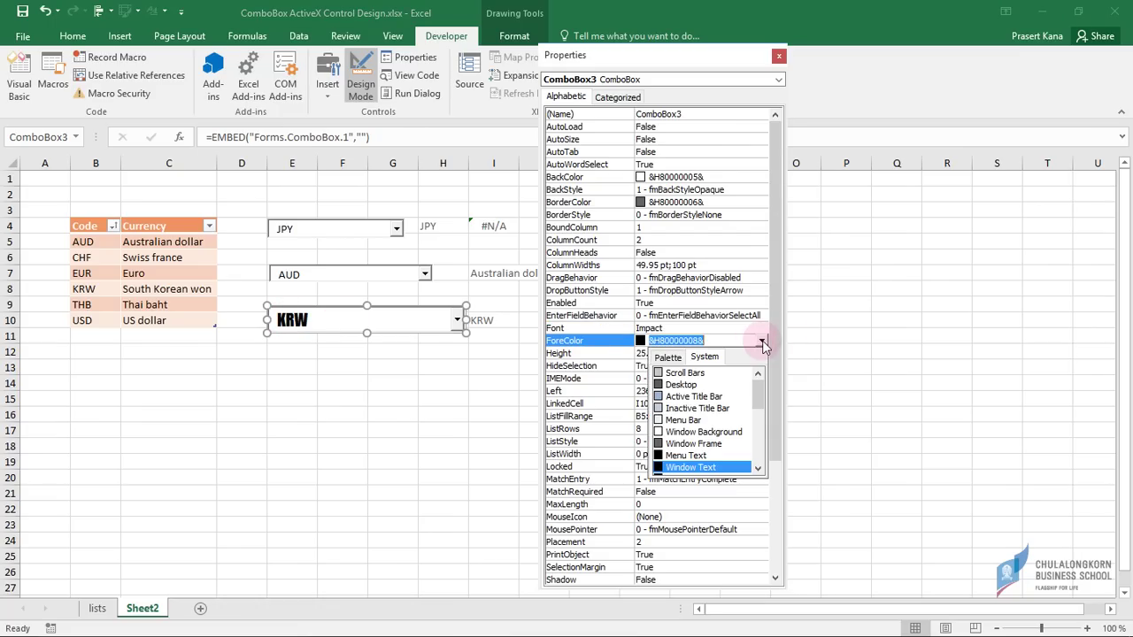
left_click(669, 357)
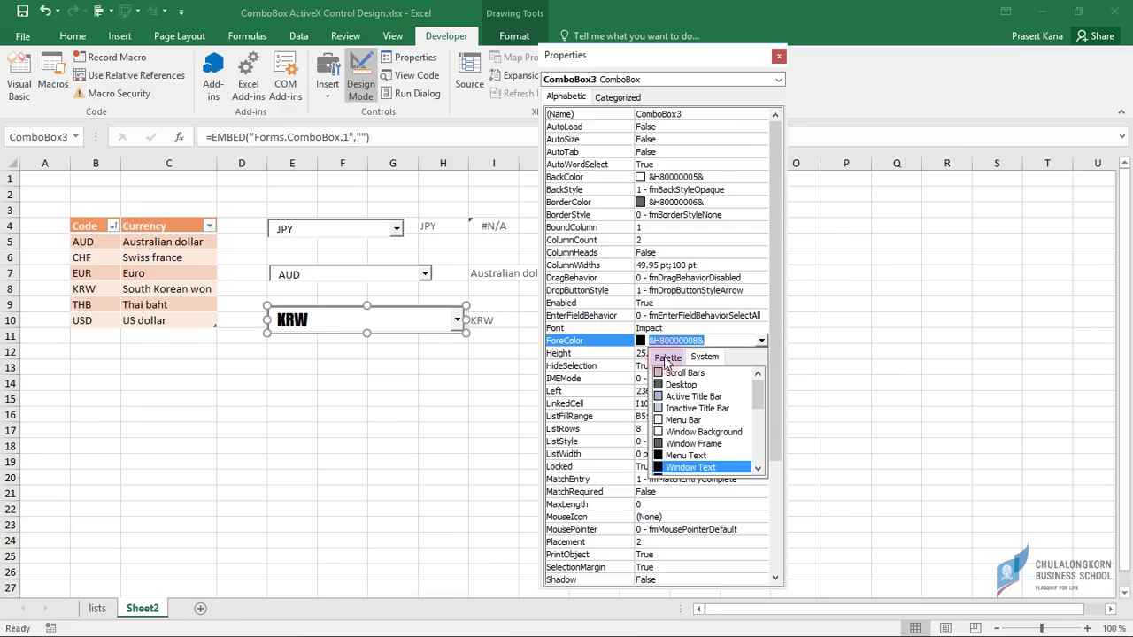
left_click(668, 357)
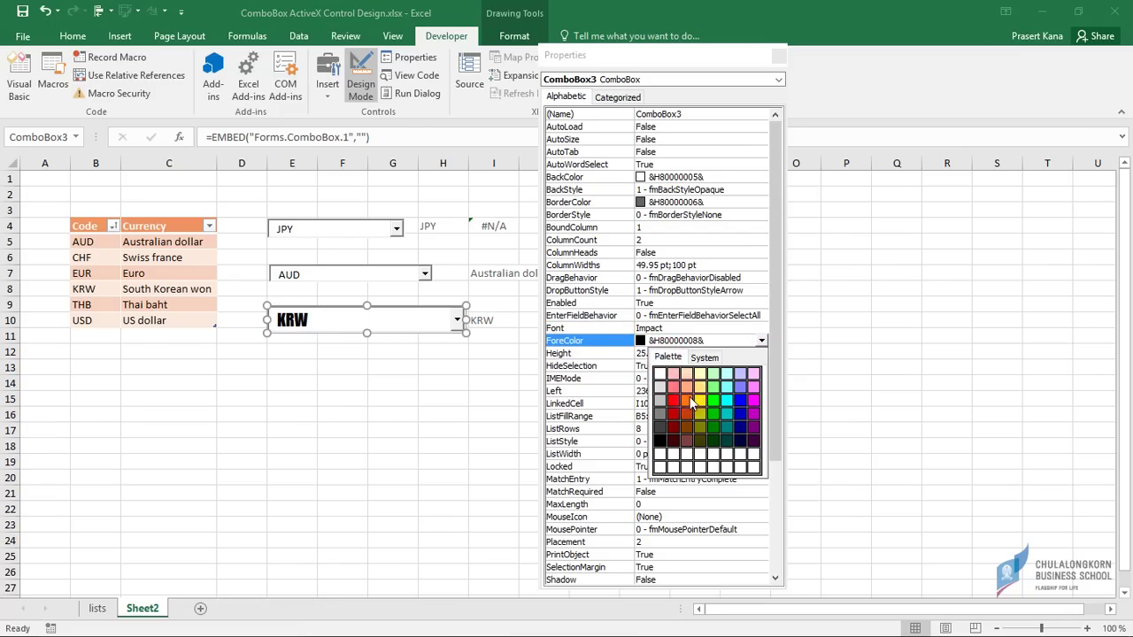
left_click(691, 402)
left_click(410, 364)
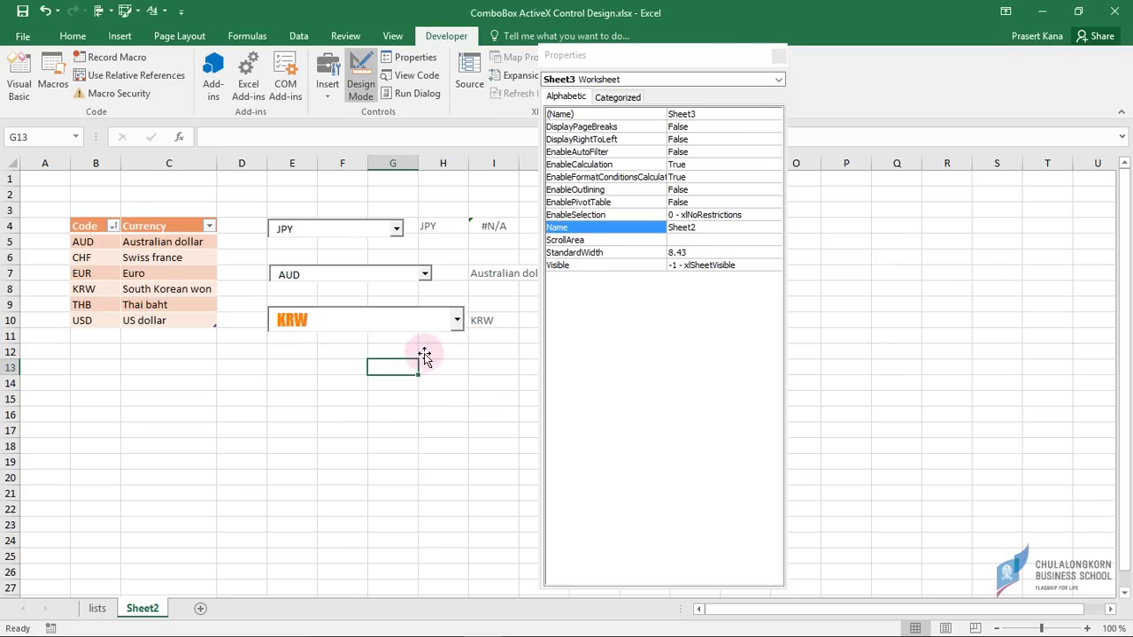
Step: Turn off Design Mode and choose AUD, then THB in the currency combo box
left_click(360, 84)
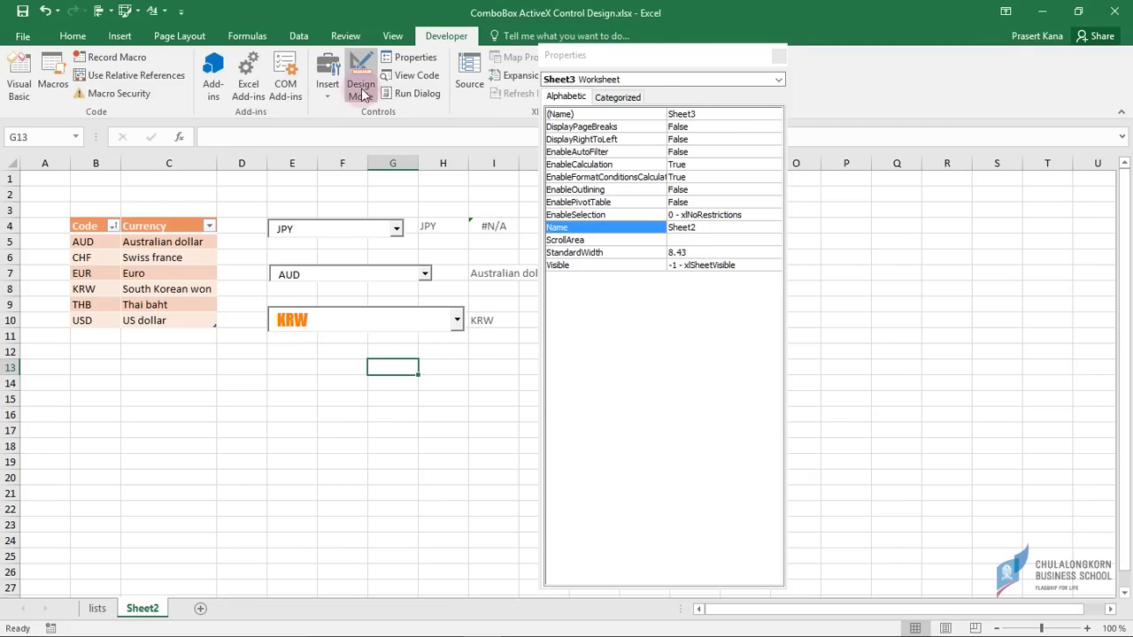
left_click(459, 318)
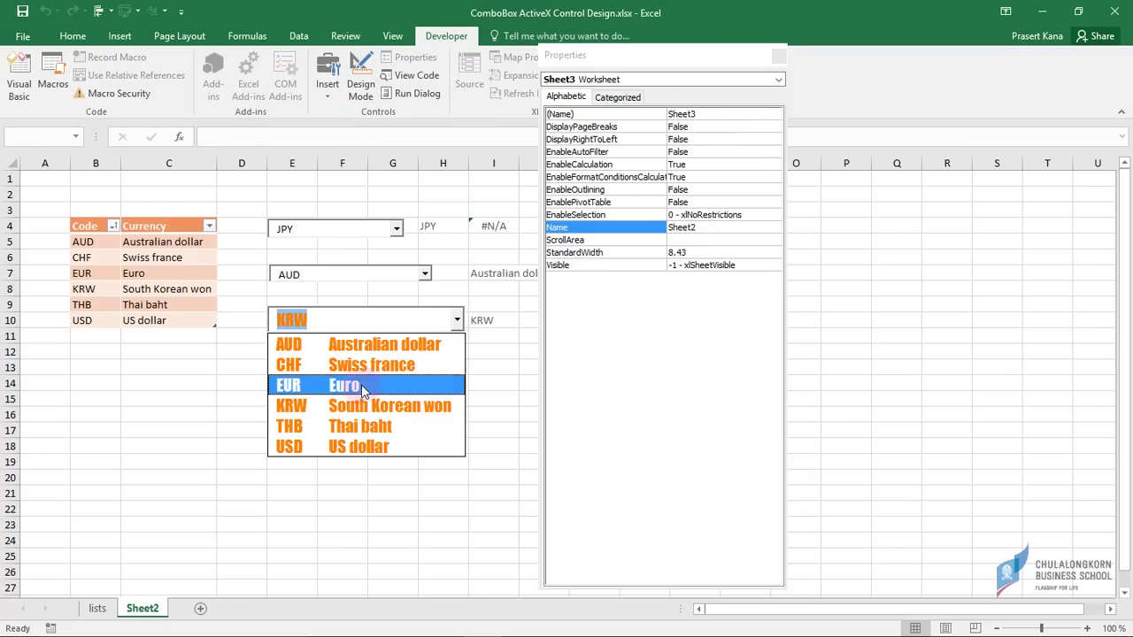
left_click(370, 345)
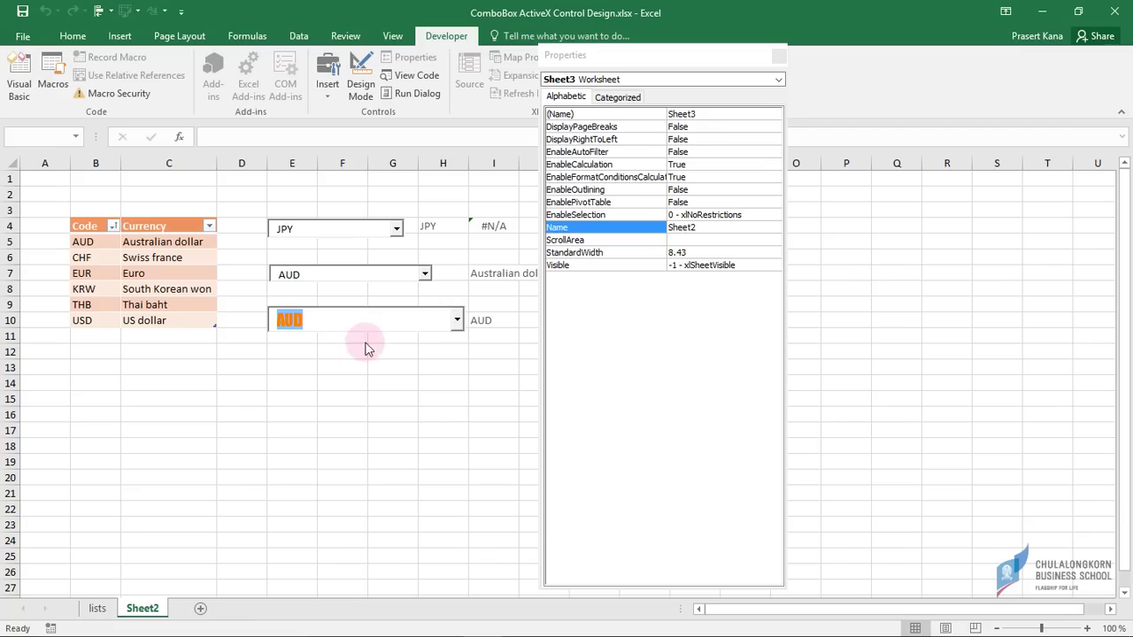
left_click(457, 321)
left_click(372, 425)
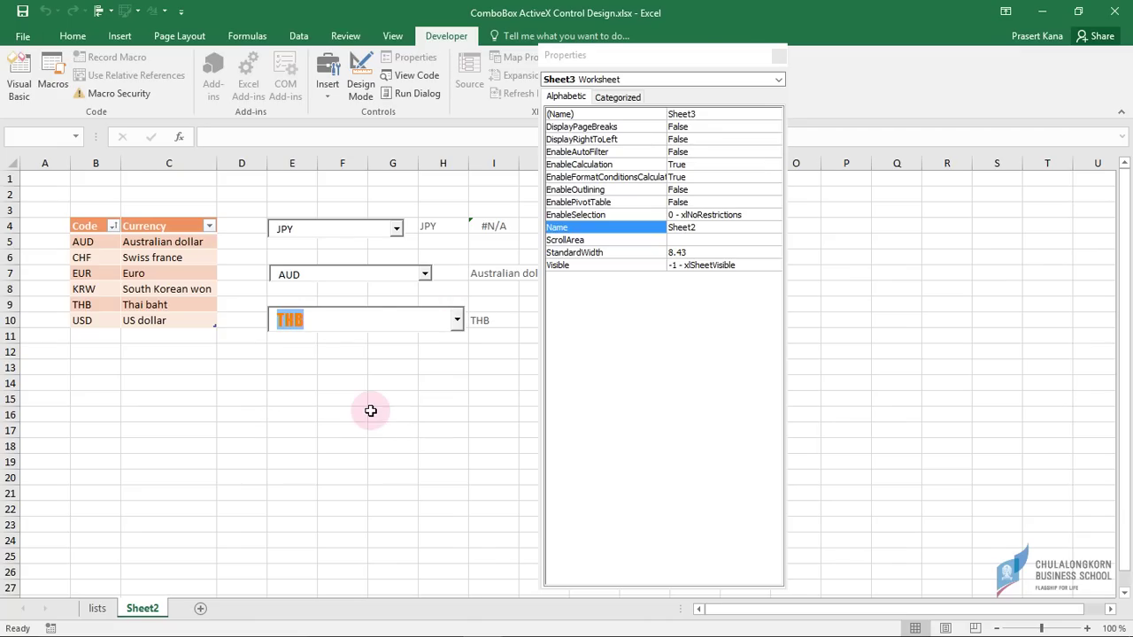
Step: Go to the lists sheet, close Properties and select J4
left_click(98, 608)
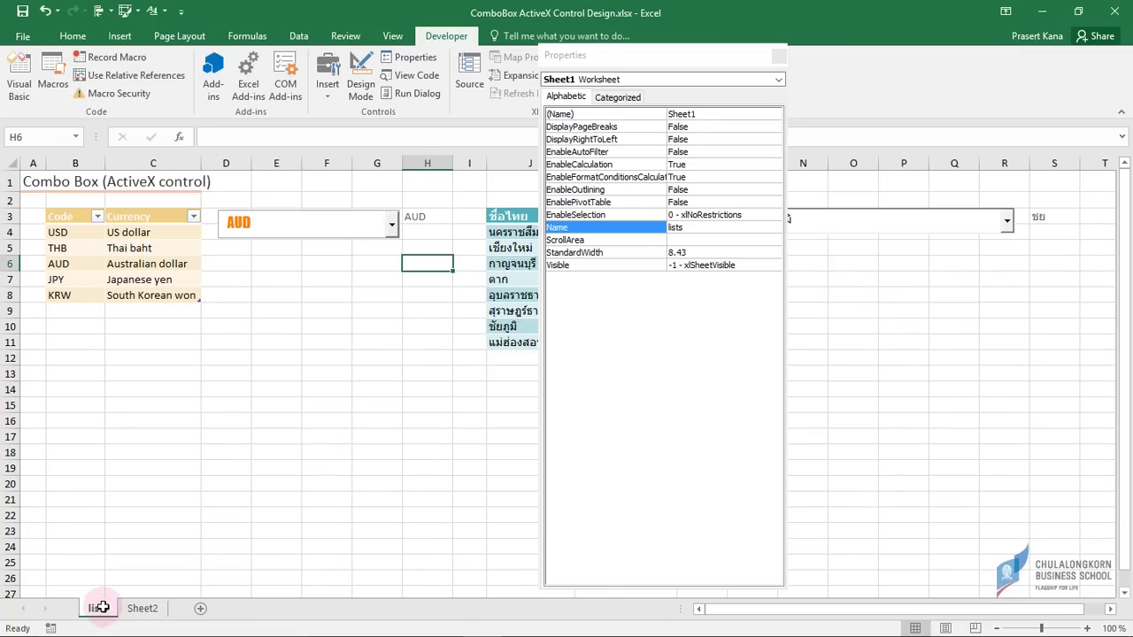
left_click(777, 57)
left_click(520, 236)
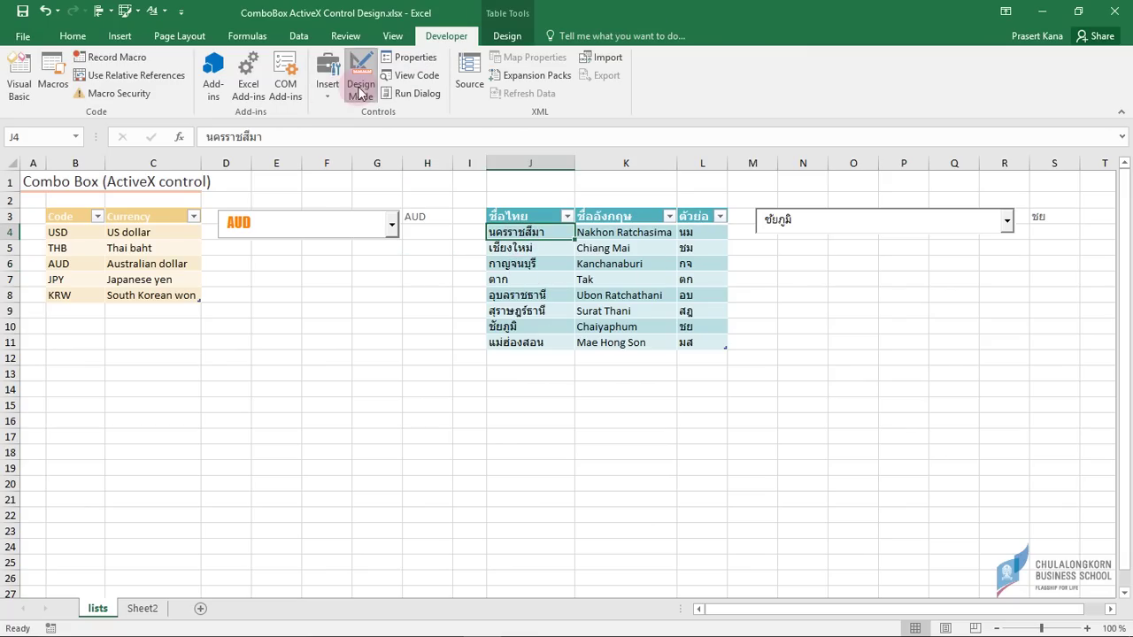
Step: Draw a new ActiveX combo box below the existing province combo and open its Properties
left_click(329, 99)
left_click(337, 178)
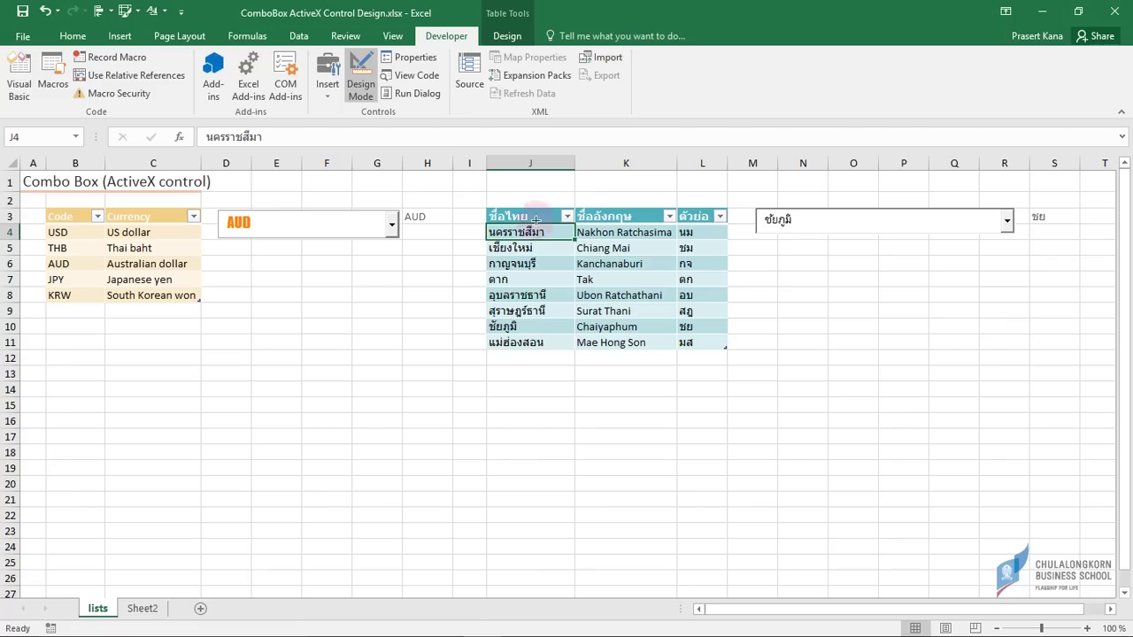
left_click_drag(768, 267, 1008, 294)
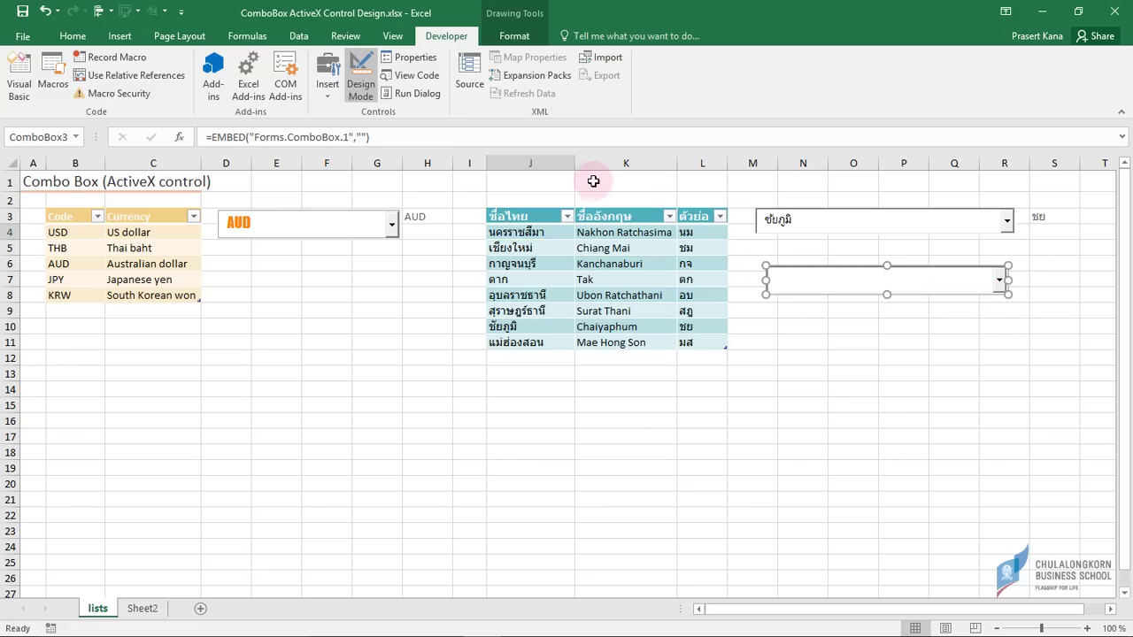
left_click(415, 58)
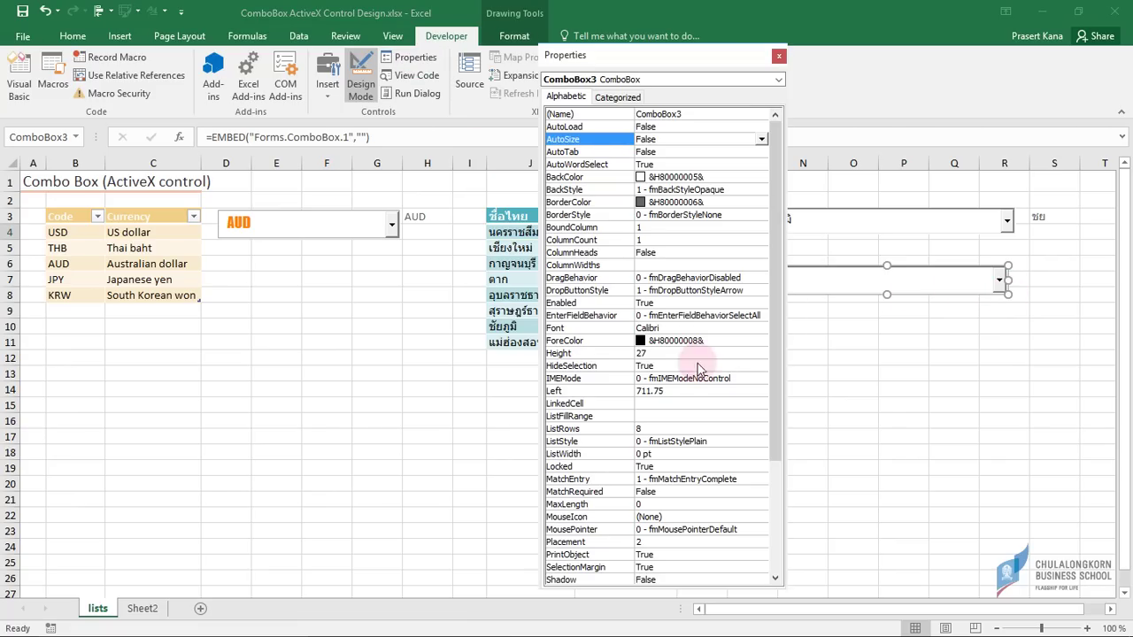
left_click_drag(237, 86, 227, 71)
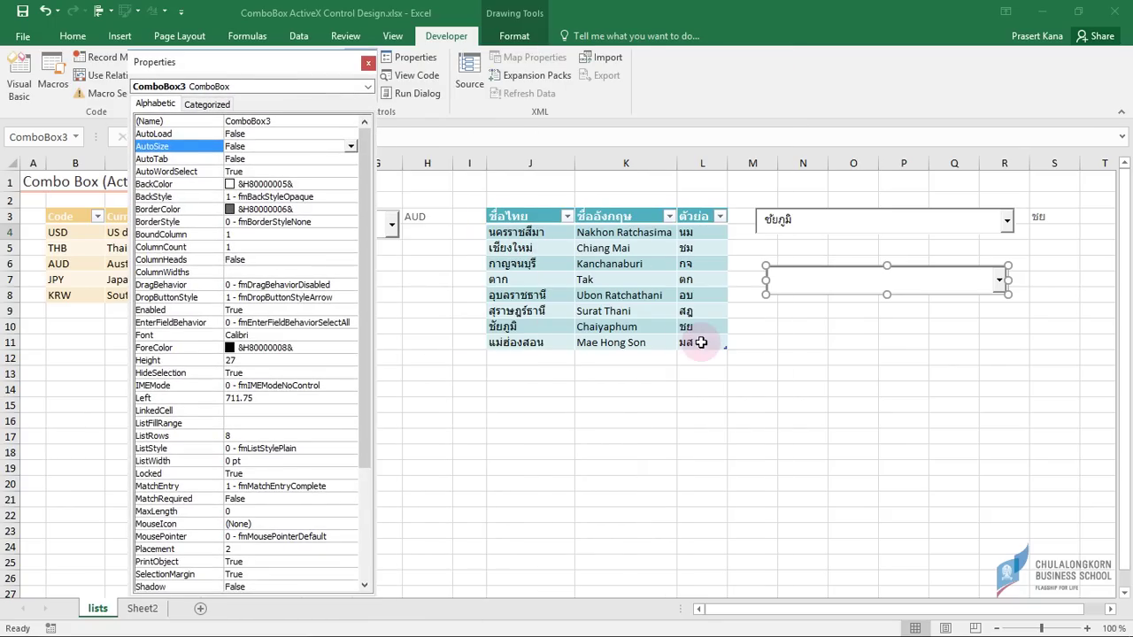
Step: Set ListFillRange J4:L11, LinkedCell S8, ColumnCount 3 and BoundColumn 3, then close Properties
left_click(241, 423)
type("j4:l11")
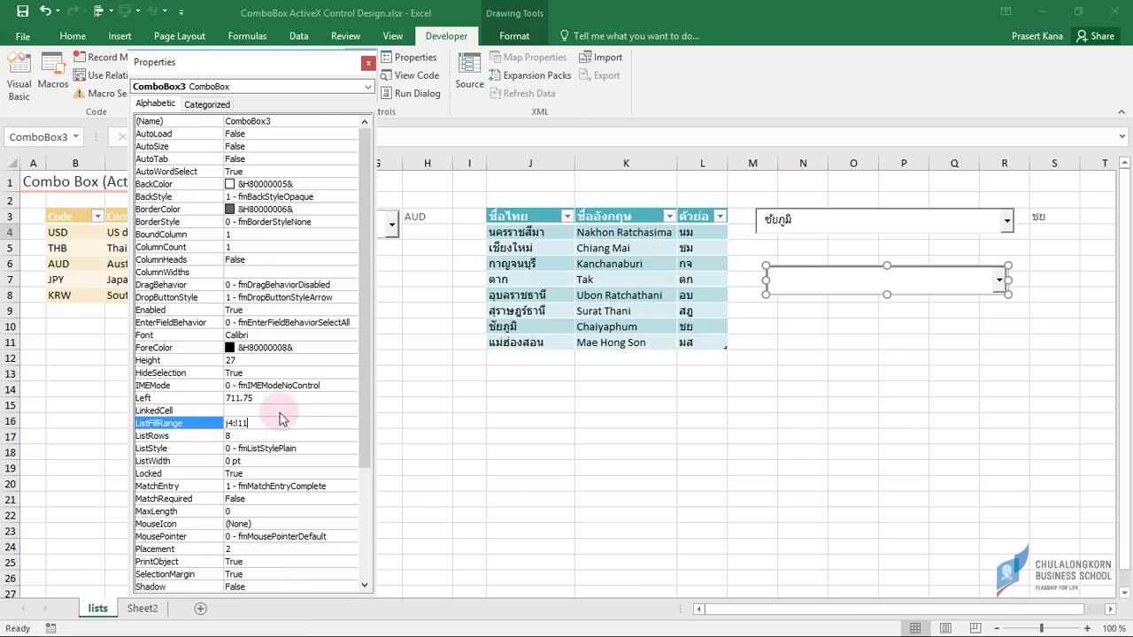
left_click(264, 410)
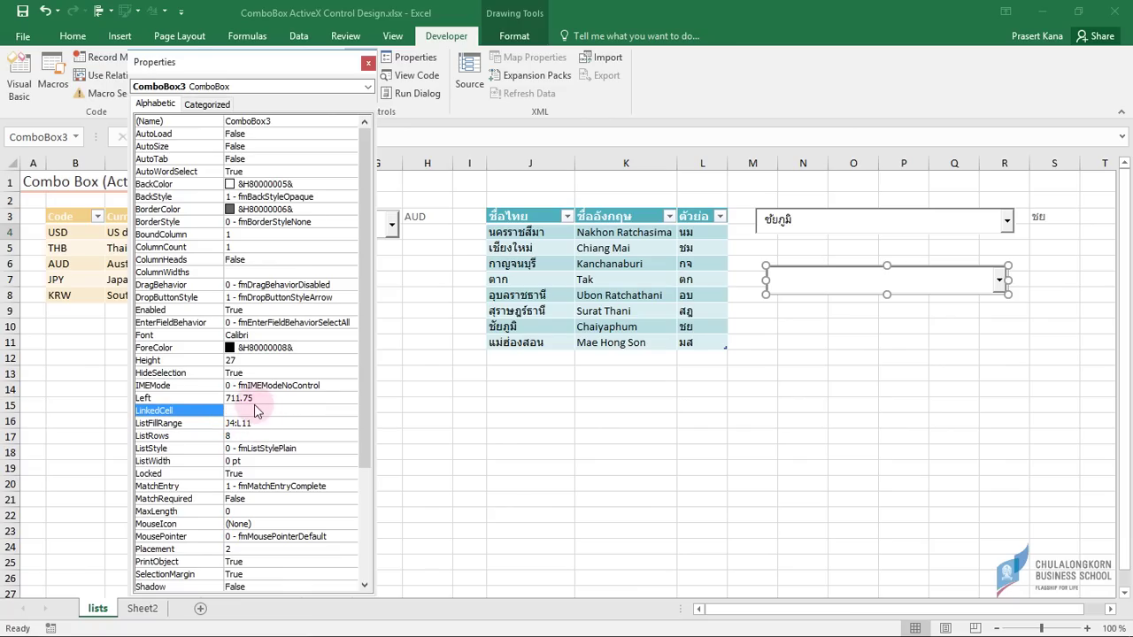
type("s8")
left_click(260, 247)
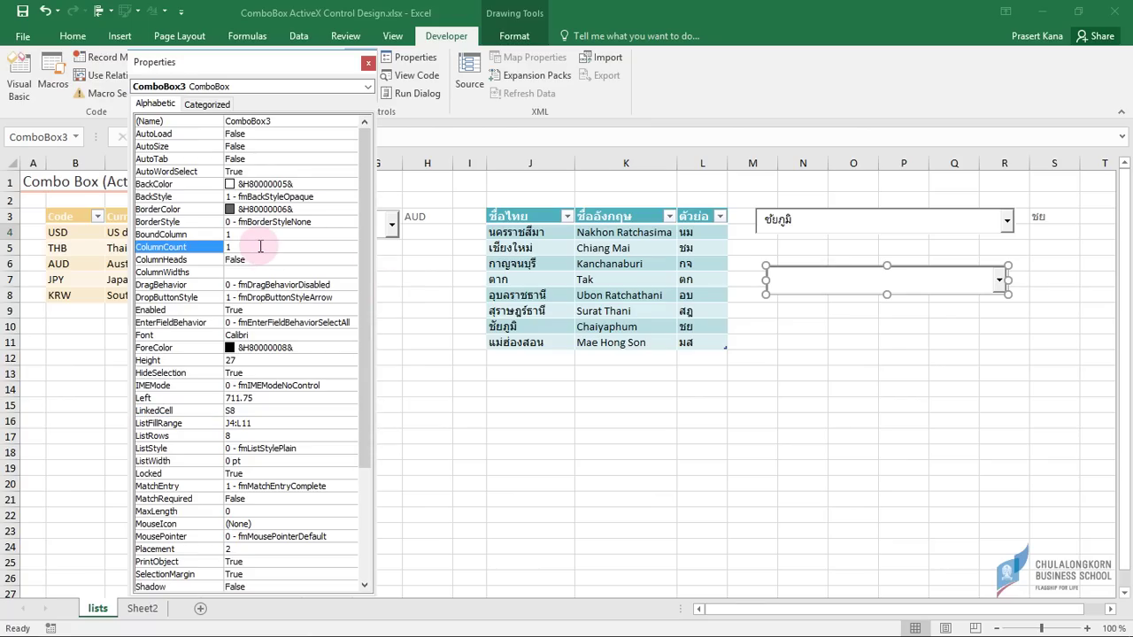
type("3")
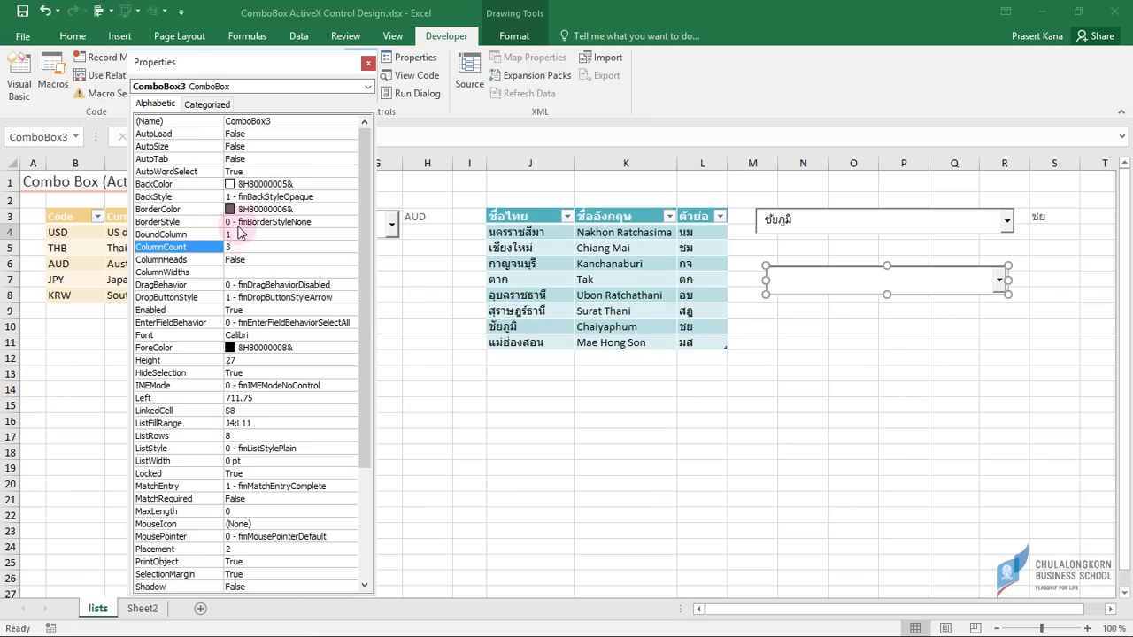
left_click(241, 234)
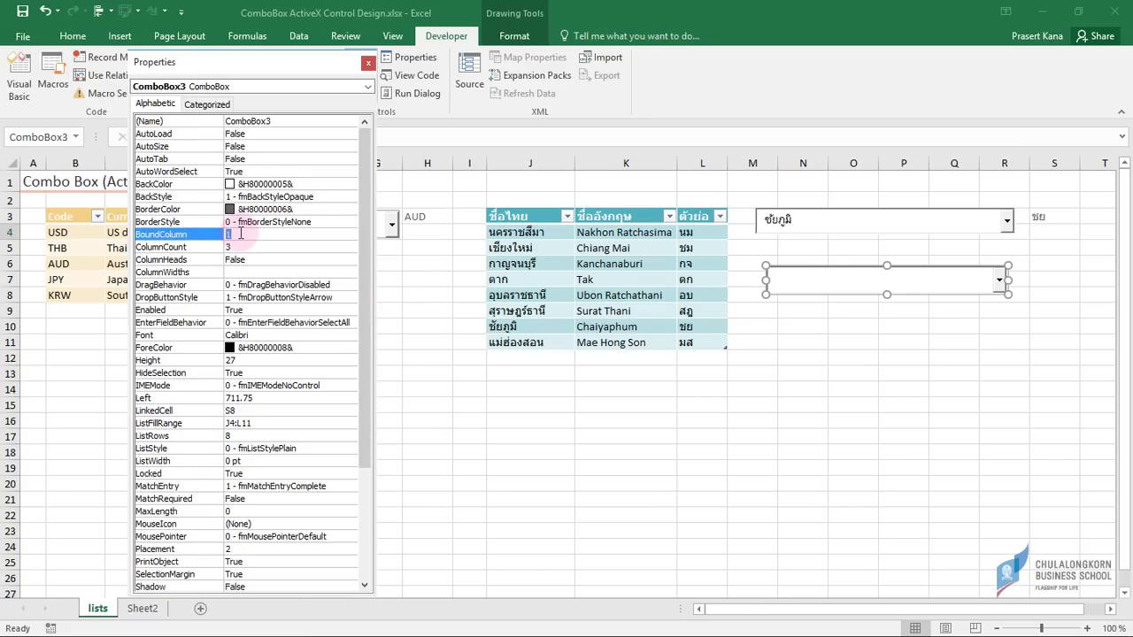
type("3")
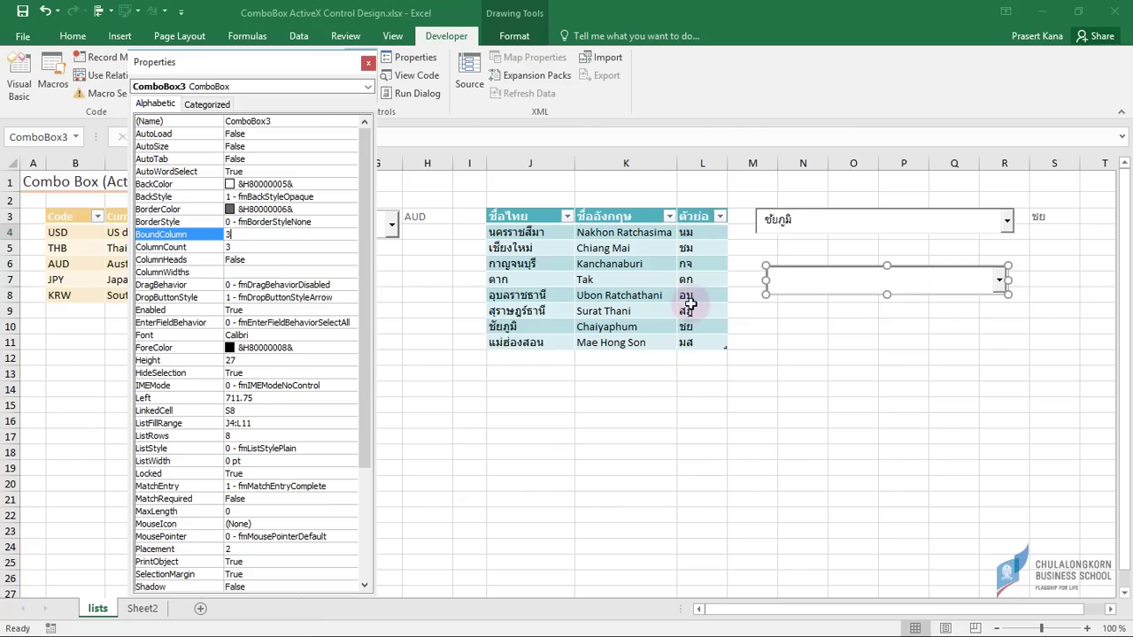
left_click(366, 65)
Step: Exit Design Mode and pick Chiang Mai, then Ubon Ratchathani in the new province combo box
left_click(362, 89)
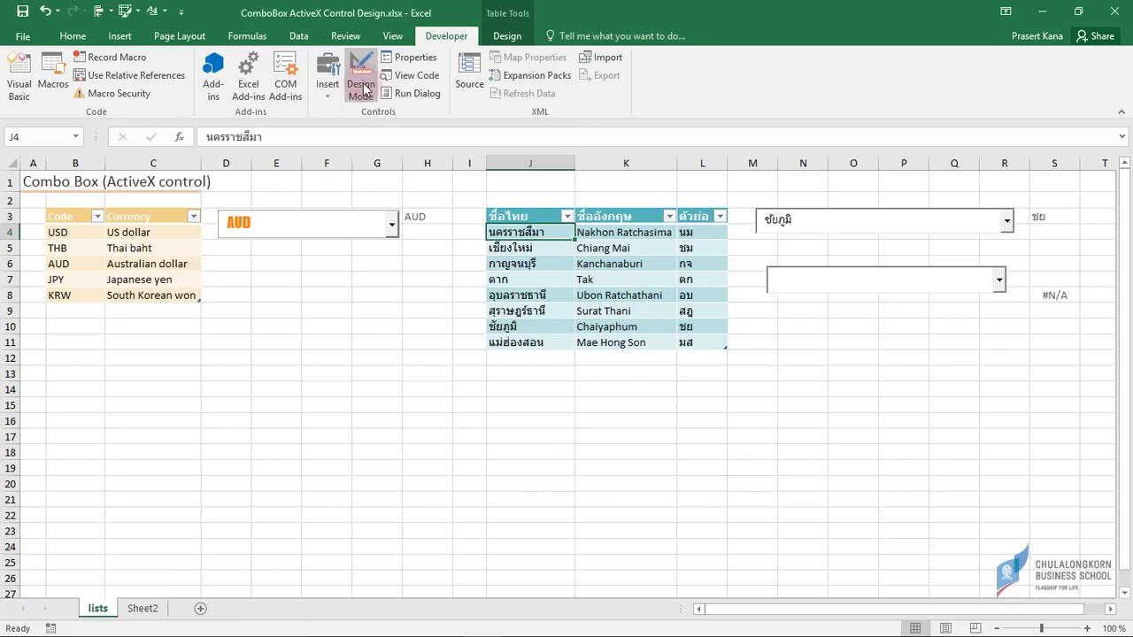
left_click(999, 280)
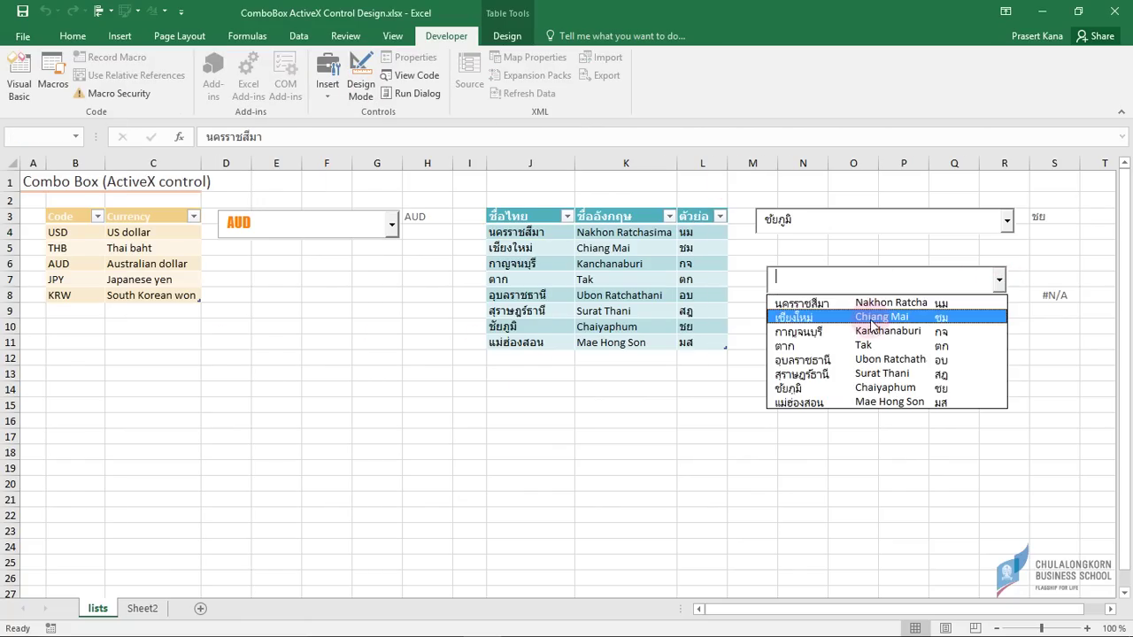
left_click(872, 325)
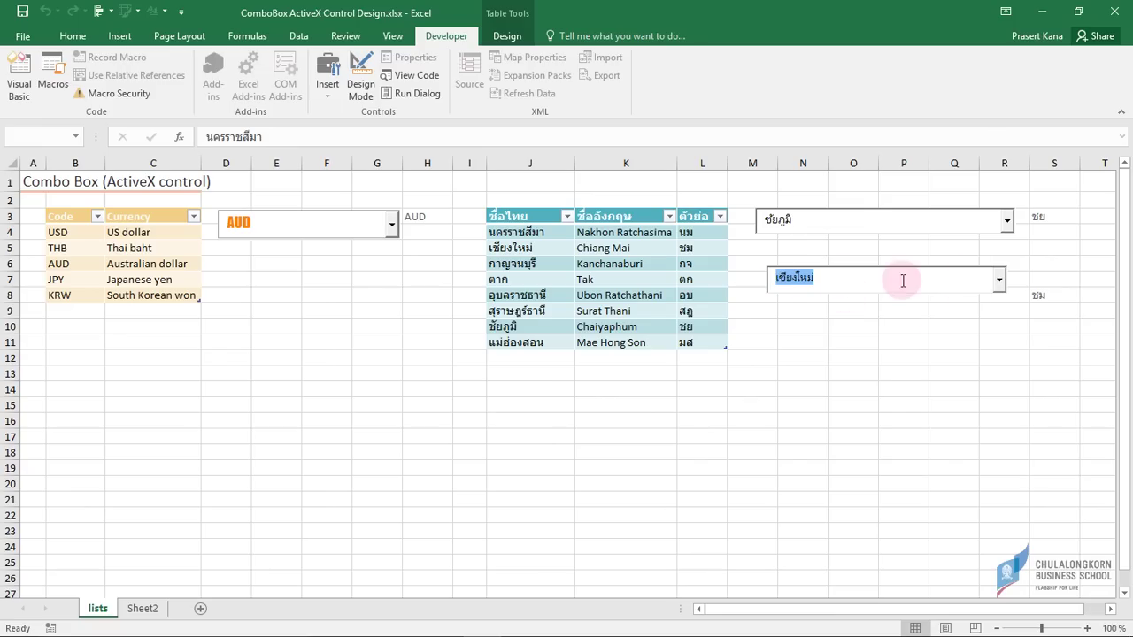
left_click(999, 280)
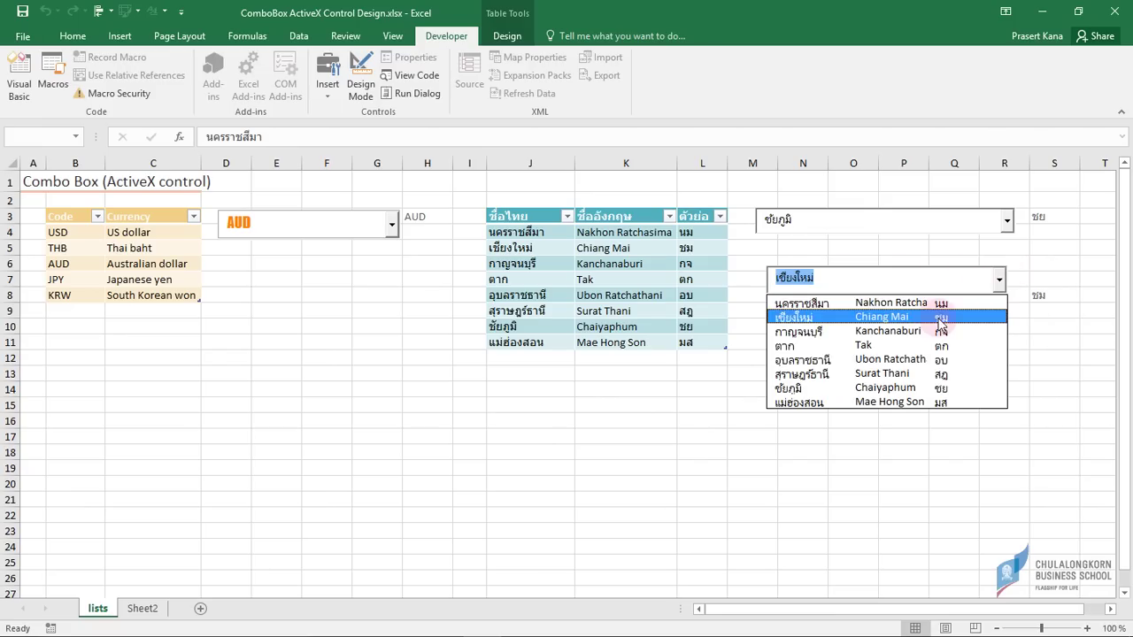
left_click(895, 359)
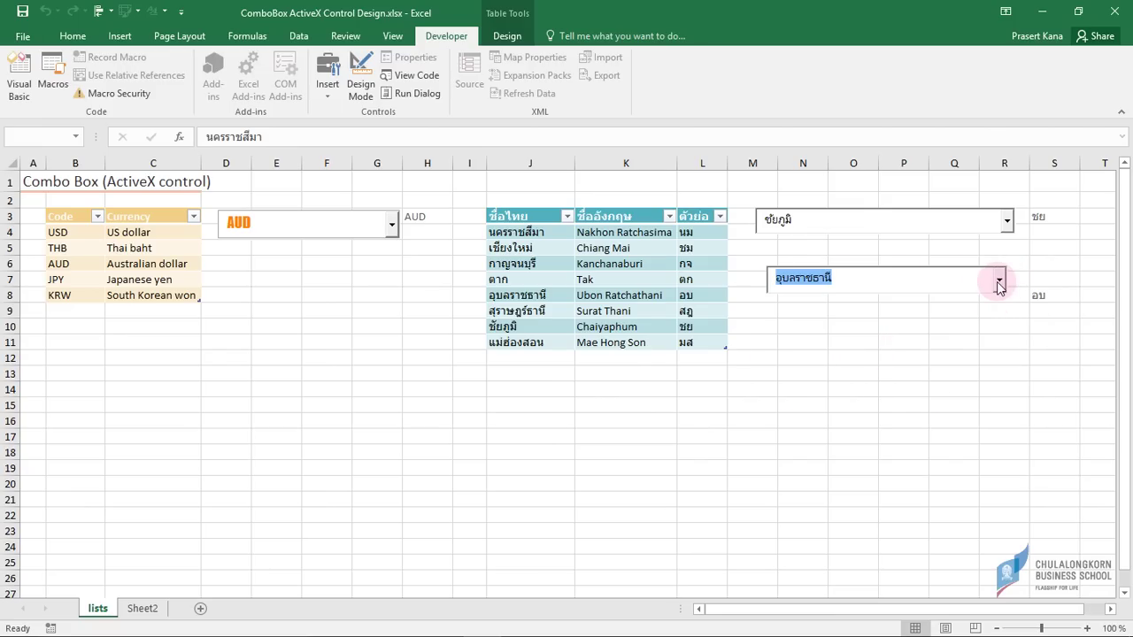